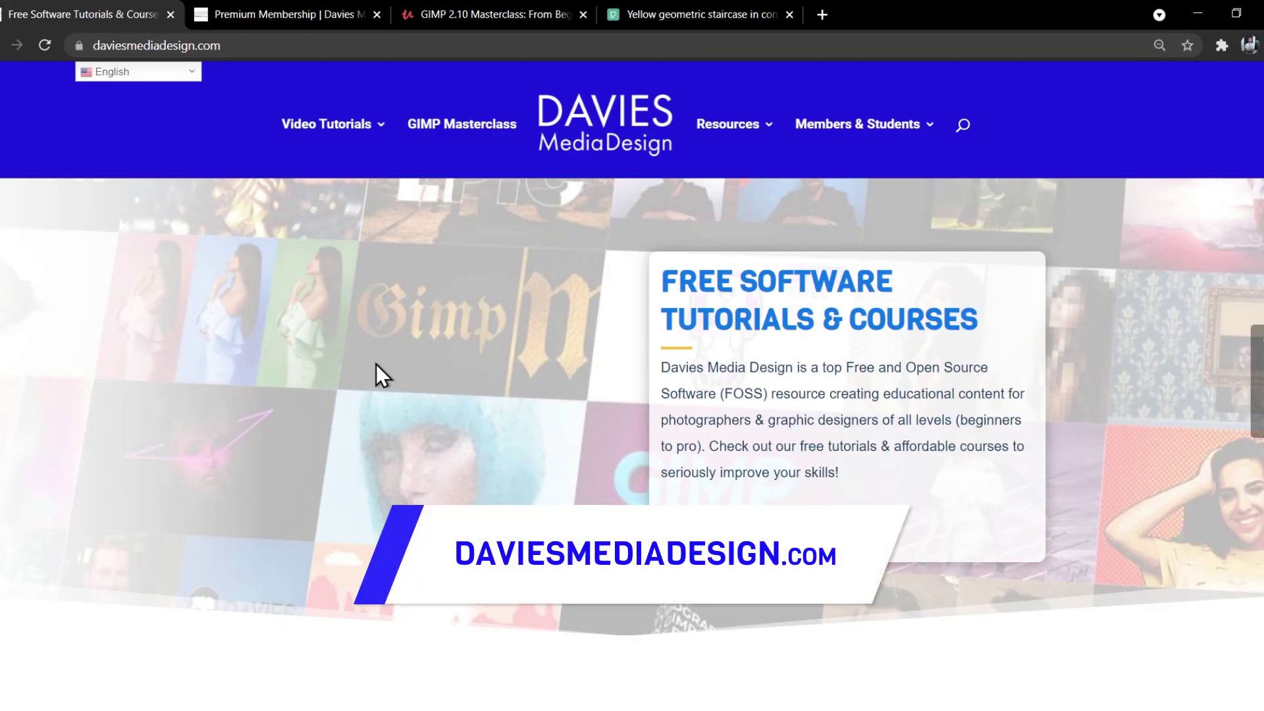
- Look through the Davies Media Design homepage down to its tutorials and course sections, and view the Premium Membership page
scroll(377, 365, down, 8)
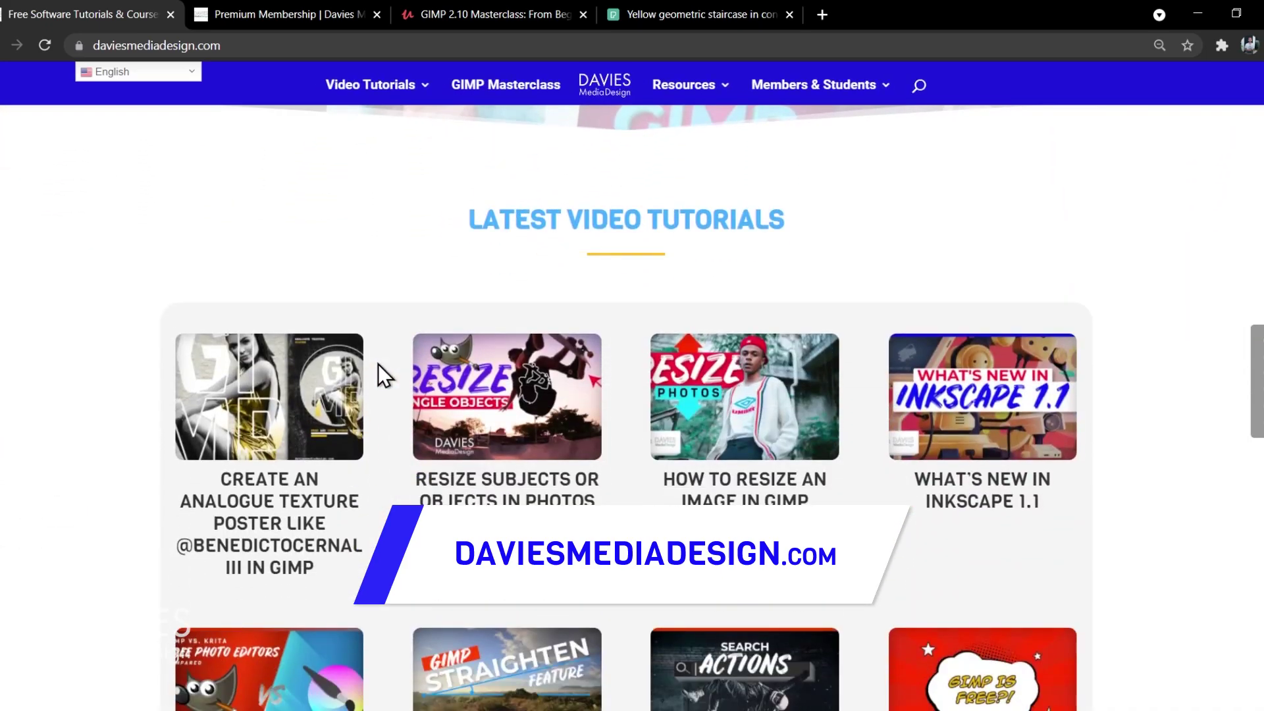
scroll(378, 365, down, 15)
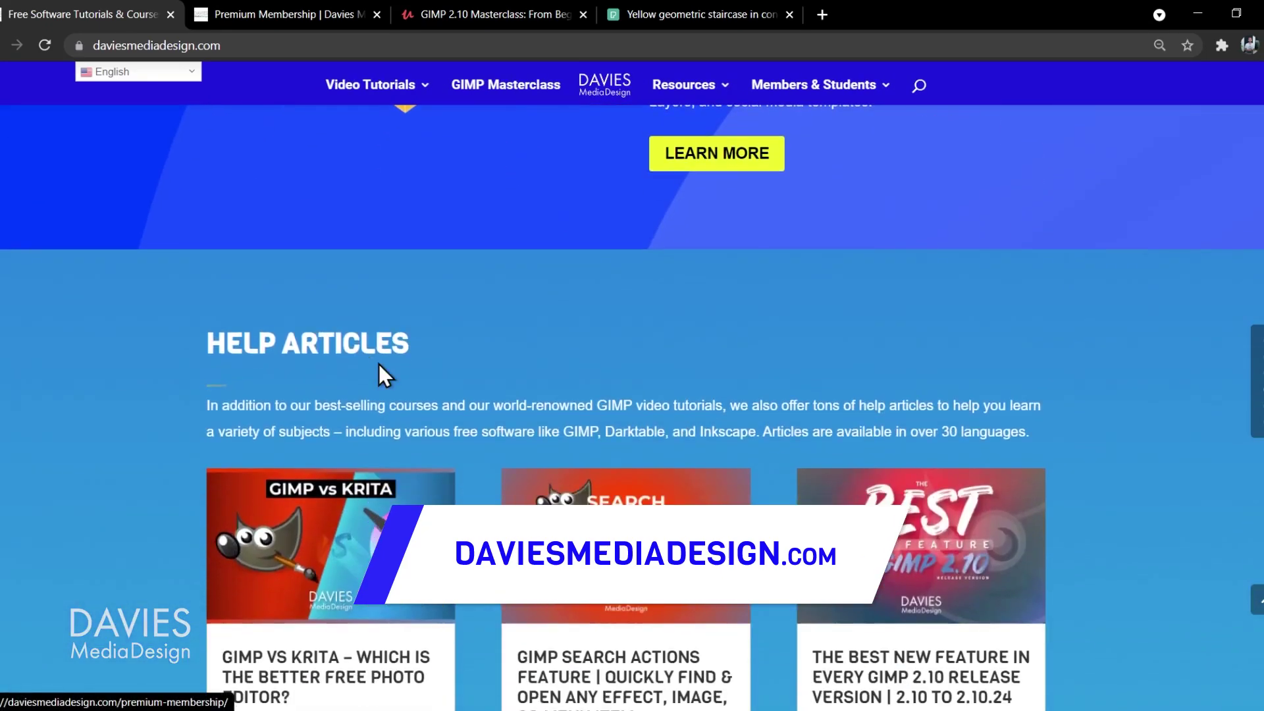
scroll(380, 364, down, 18)
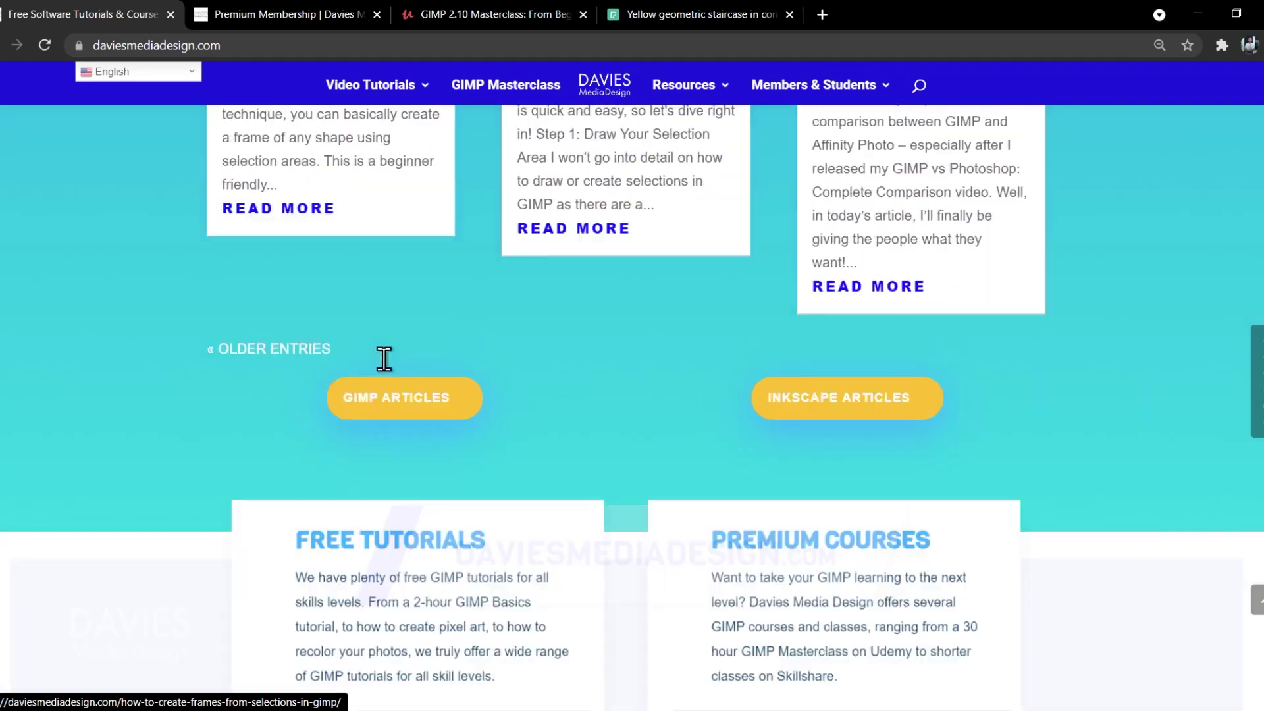
key(ctrl+Tab)
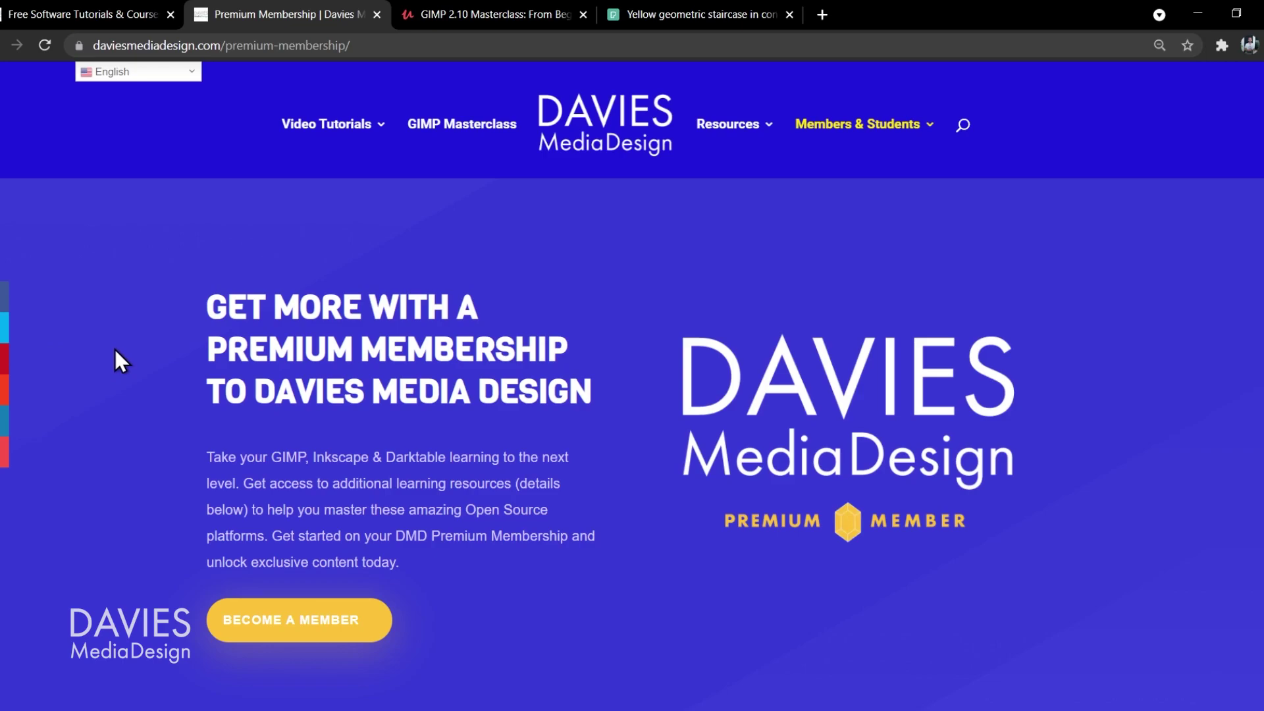
key(ctrl+Tab)
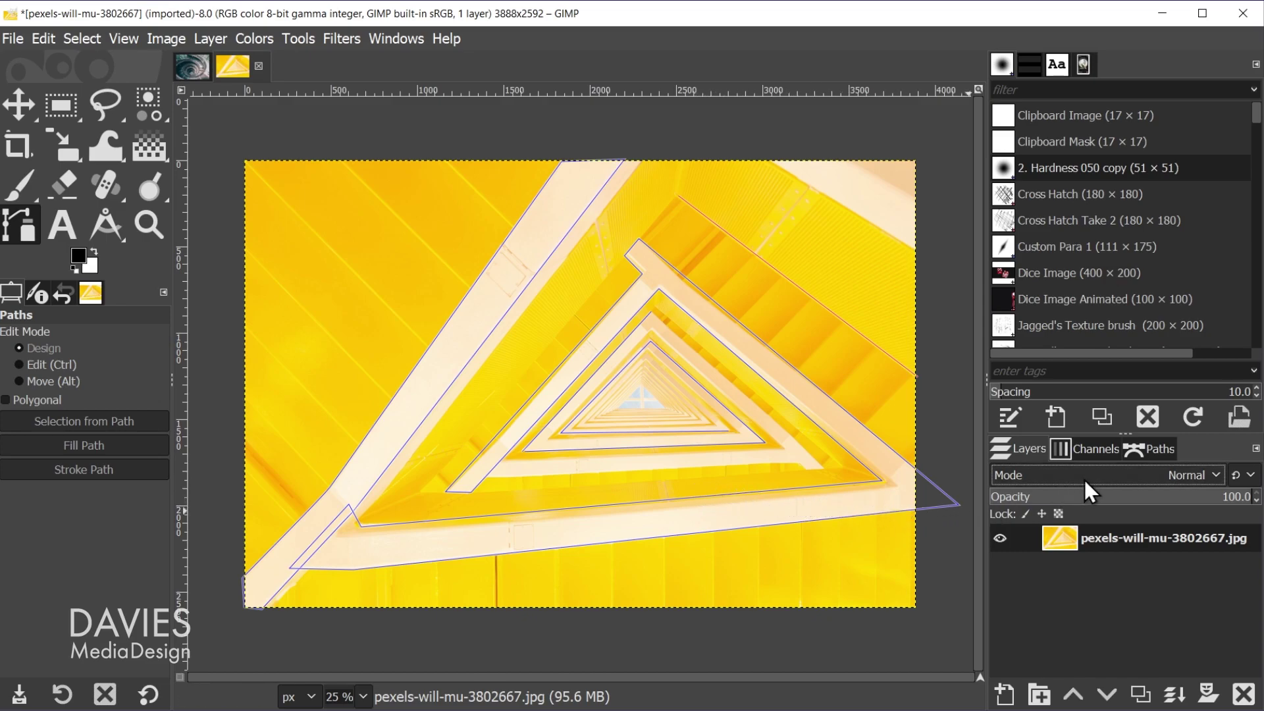
- Display the image's list of paths and draw a closed triangular path with three nodes on the photo's upper-left yellow area
click(1153, 450)
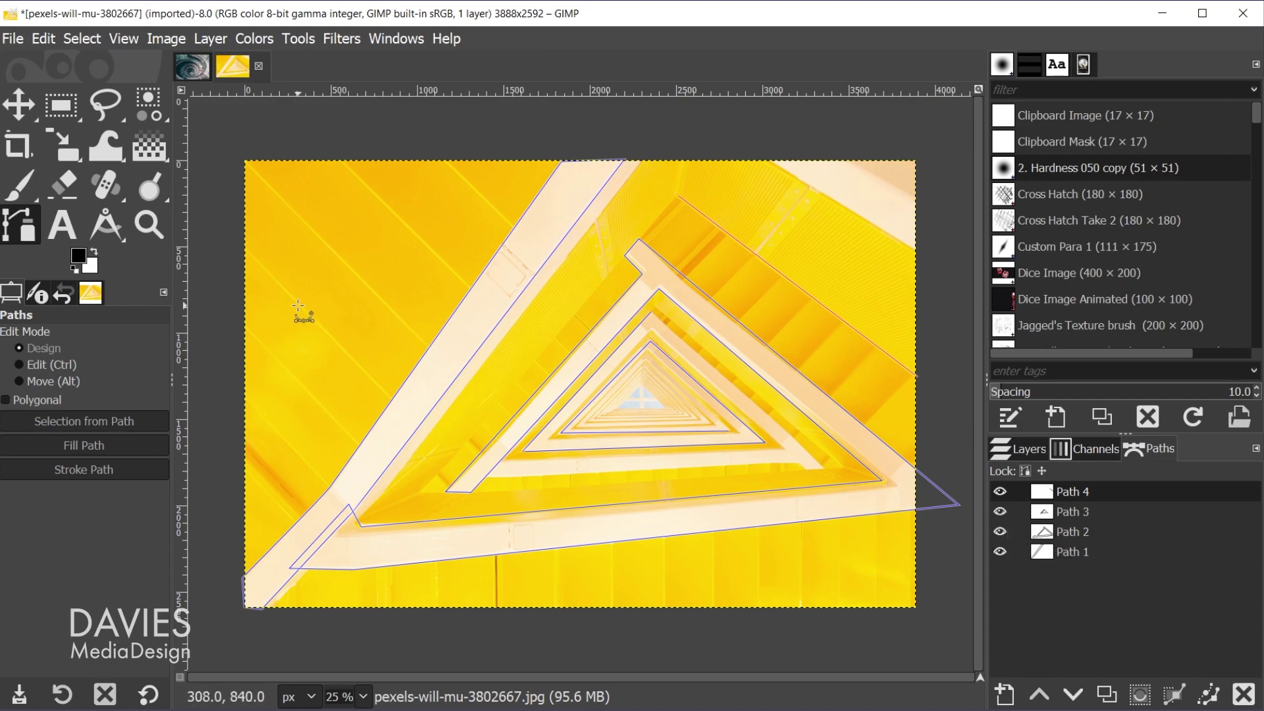
click(292, 279)
click(368, 175)
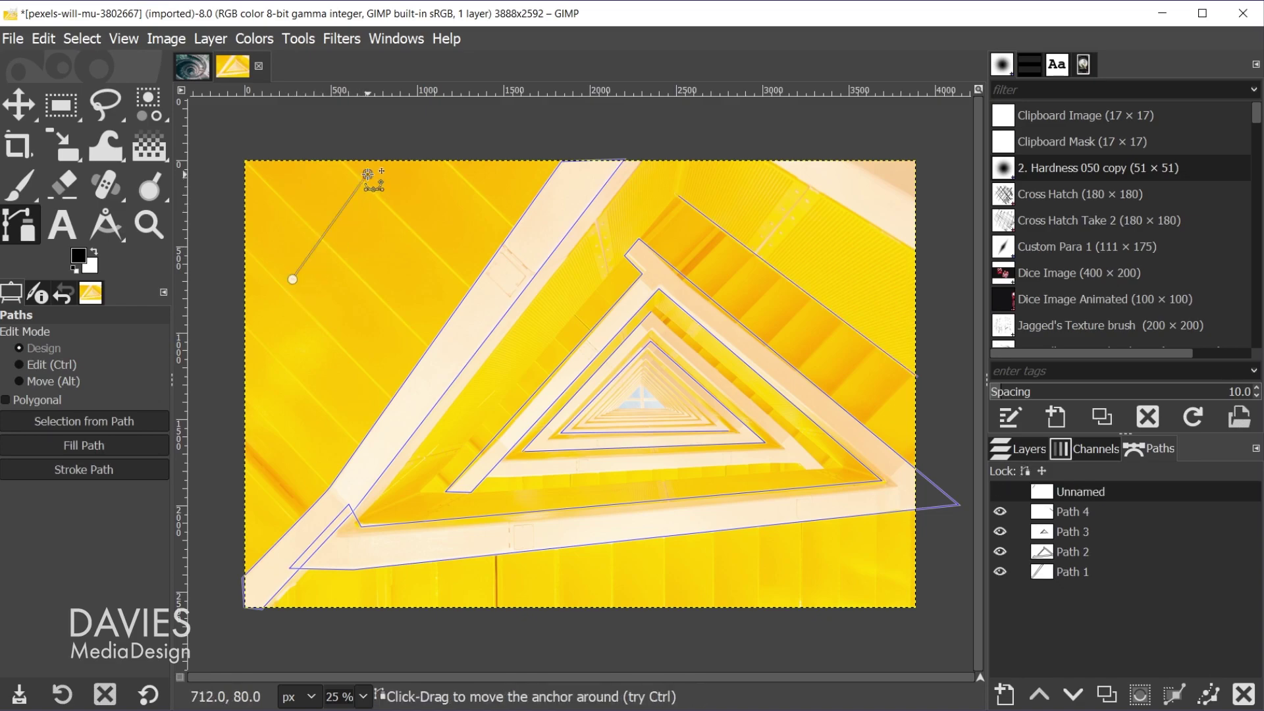
click(397, 258)
key(ctrl)
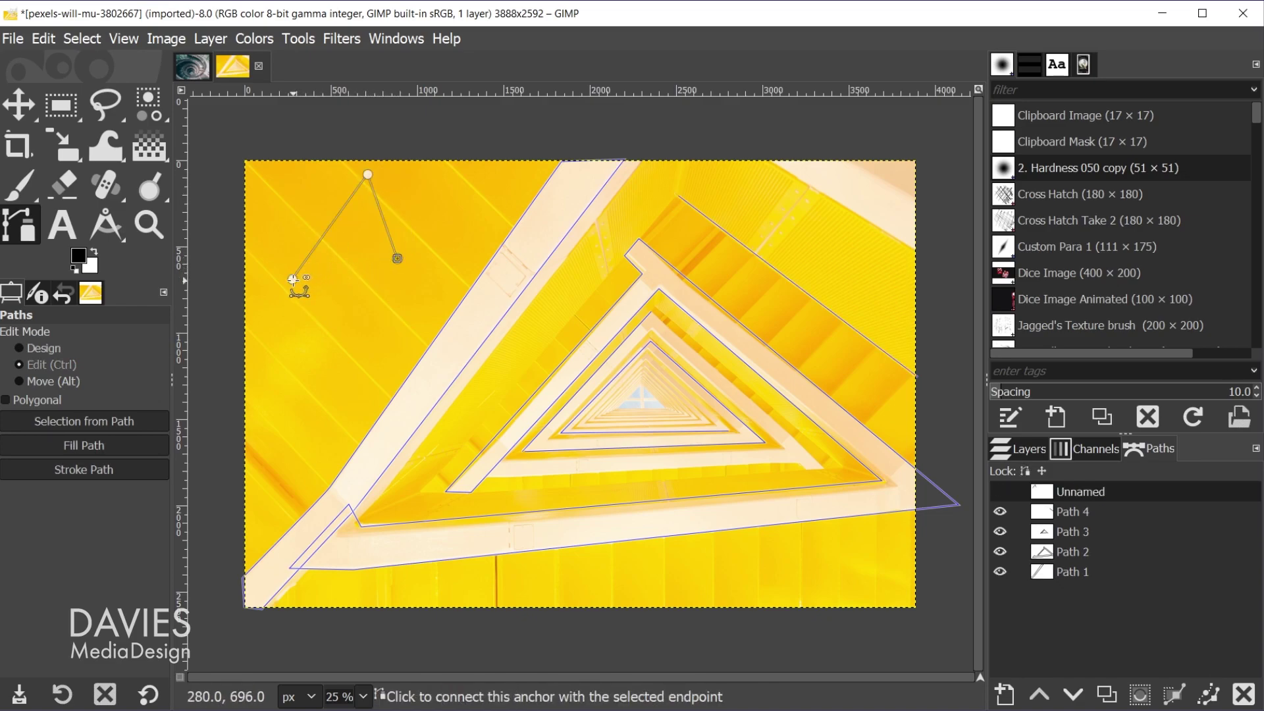
ctrl+click(293, 279)
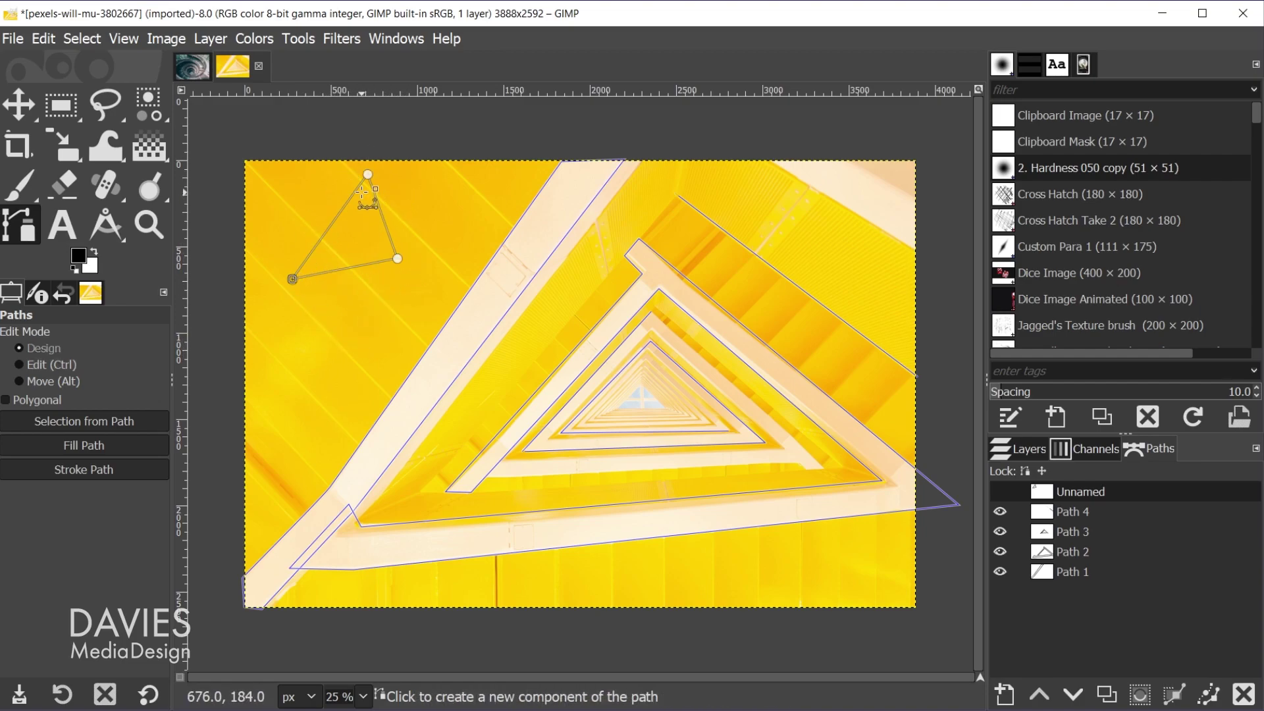
- Make the unnamed triangular path visible and activate the long diagonal beam's path for editing with the Paths tool
click(27, 102)
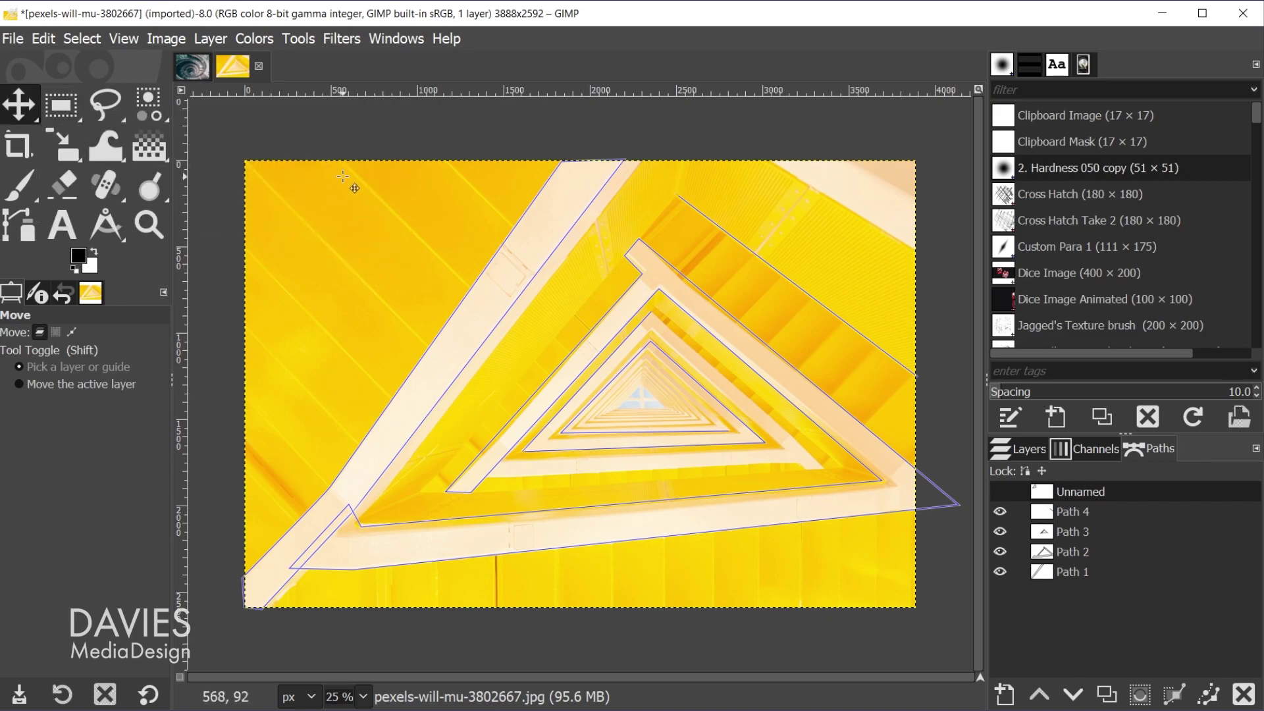
click(999, 492)
key(b)
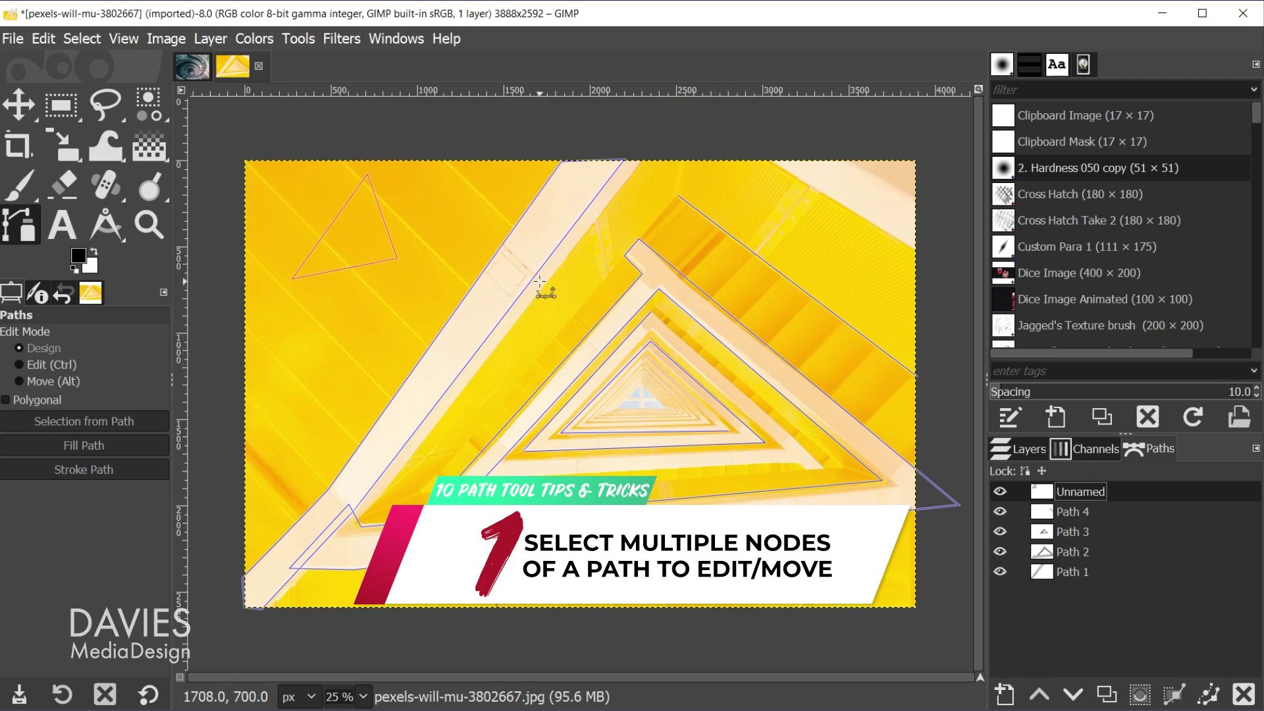
click(560, 244)
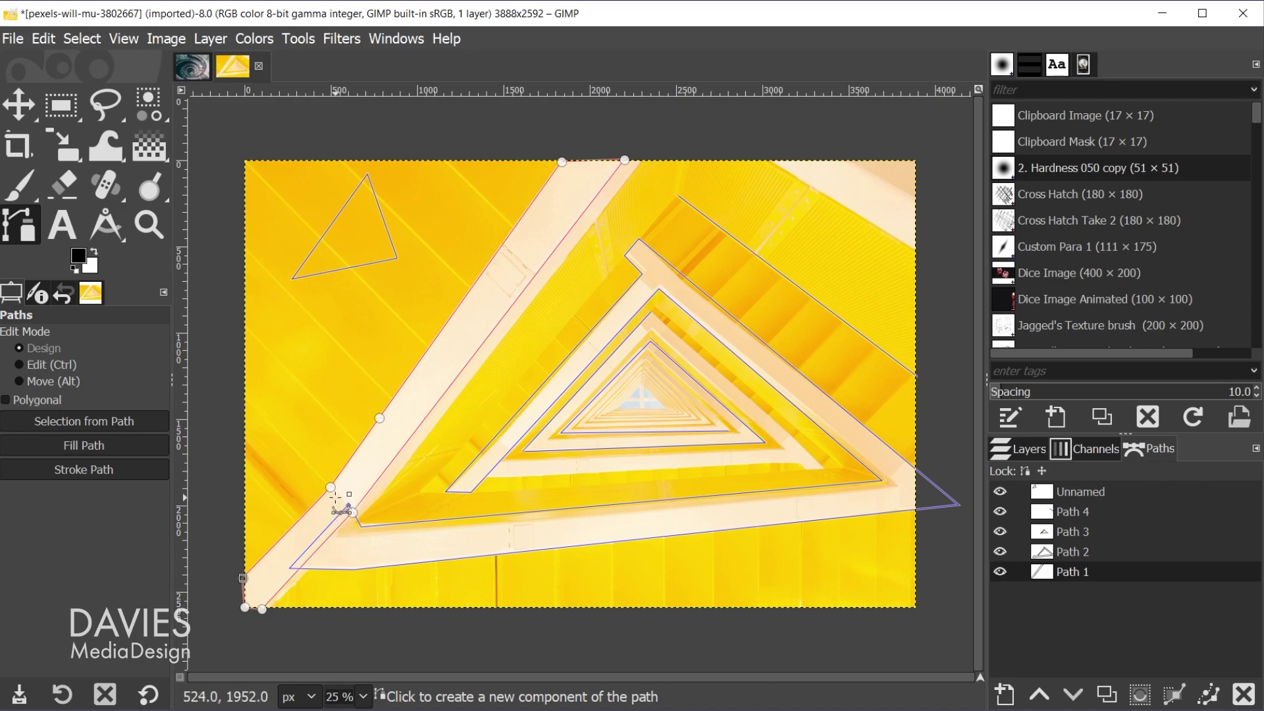
- Try to move the single node at the diagonal beam's lower-left bend outward into the yellow wall, and undo the move
drag(331, 487, 322, 464)
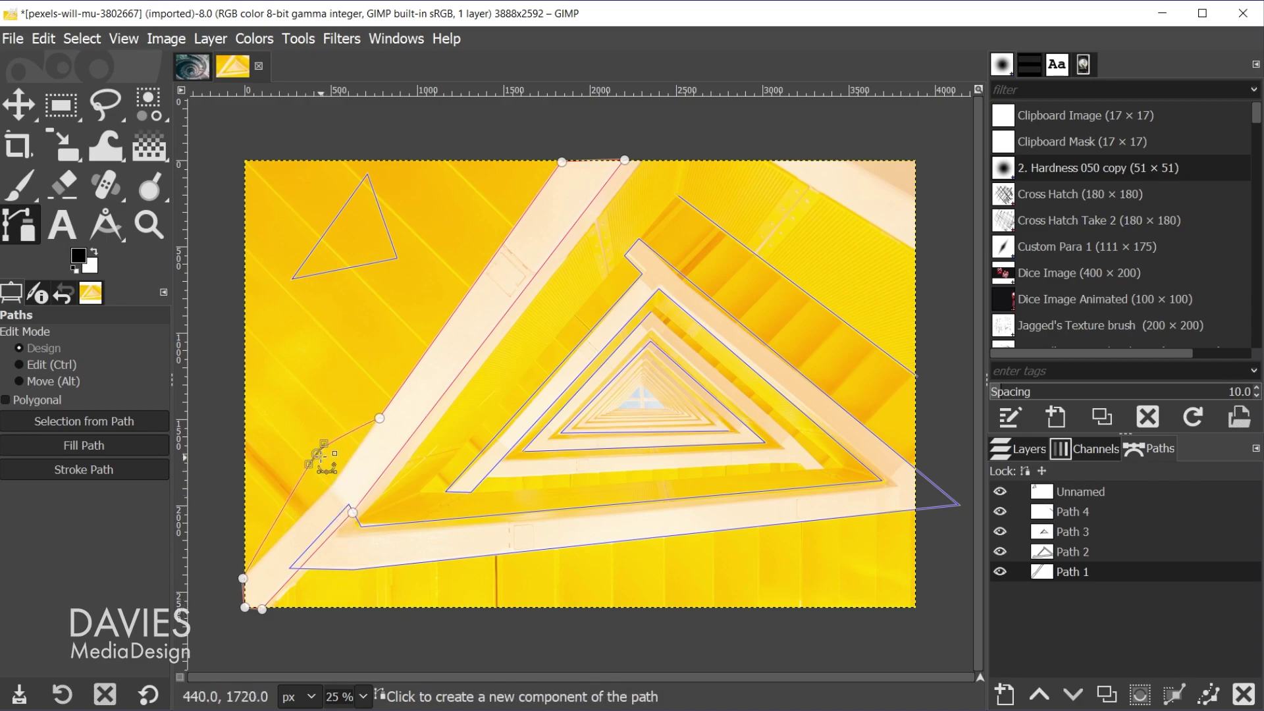
key(ctrl)
key(ctrl+z)
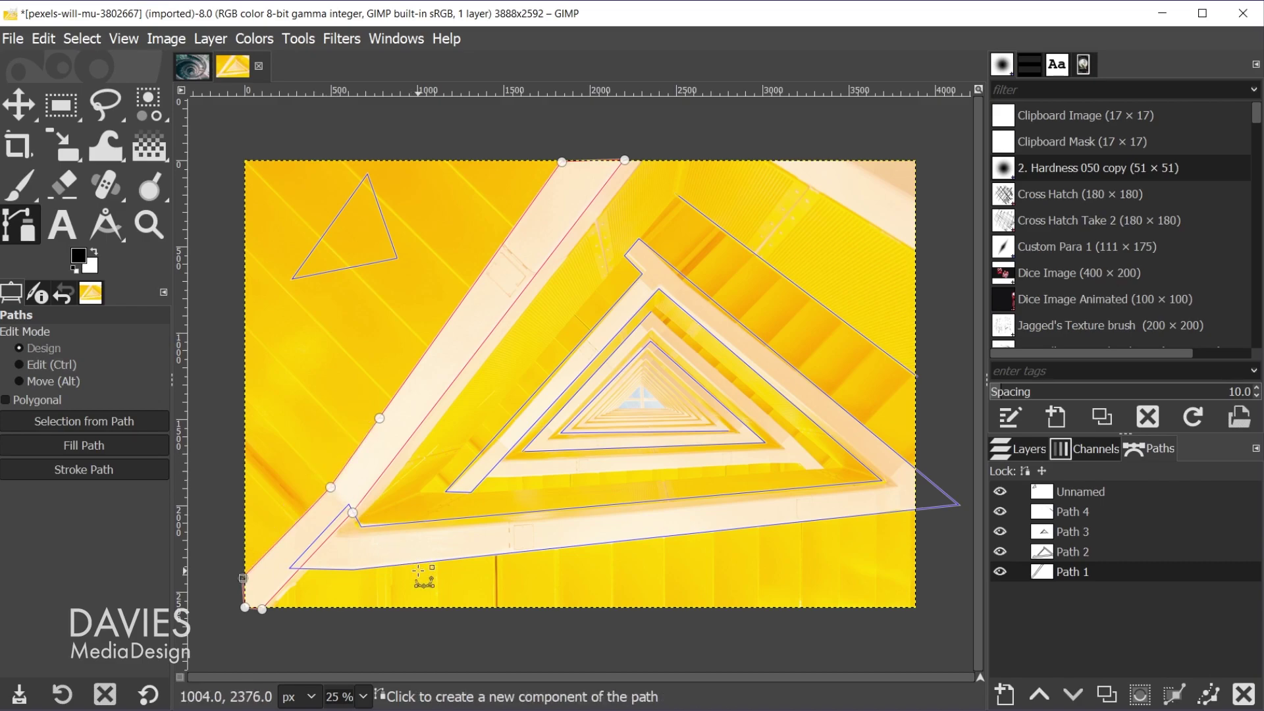
- Select the two left-edge nodes and the right-edge bend node of the beam path together and shift them slightly up and right
click(330, 487)
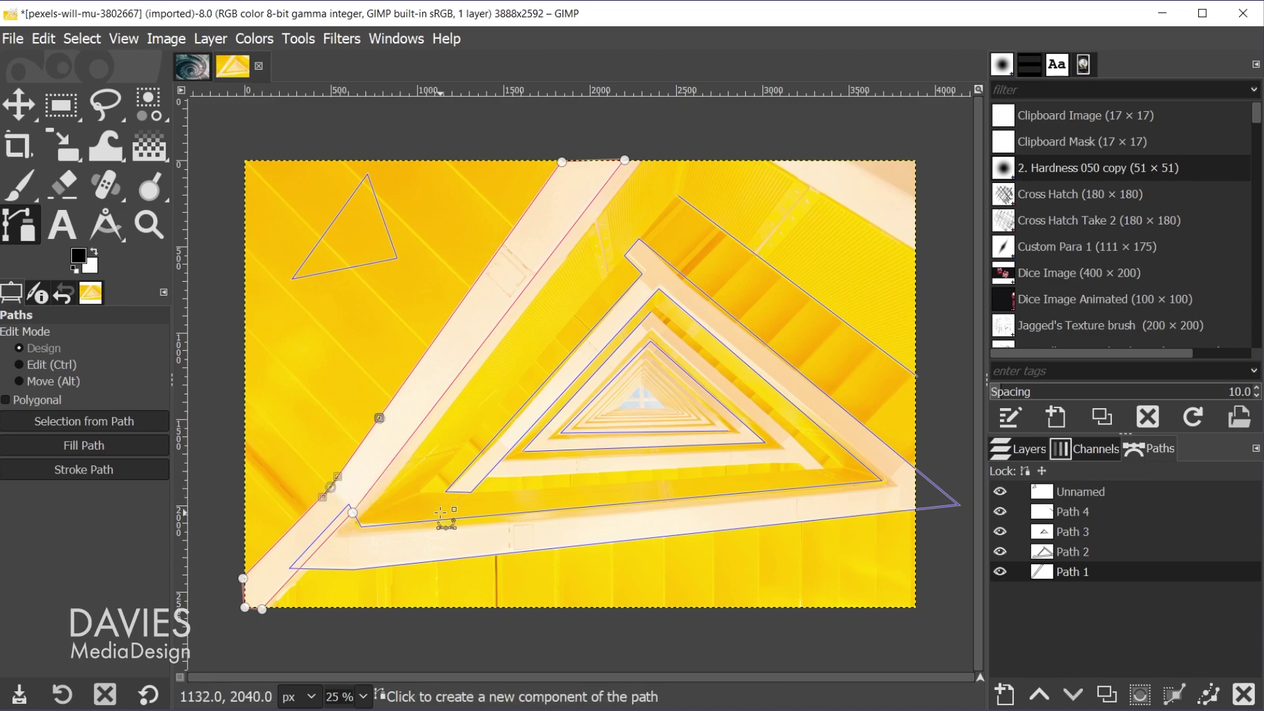
click(352, 513)
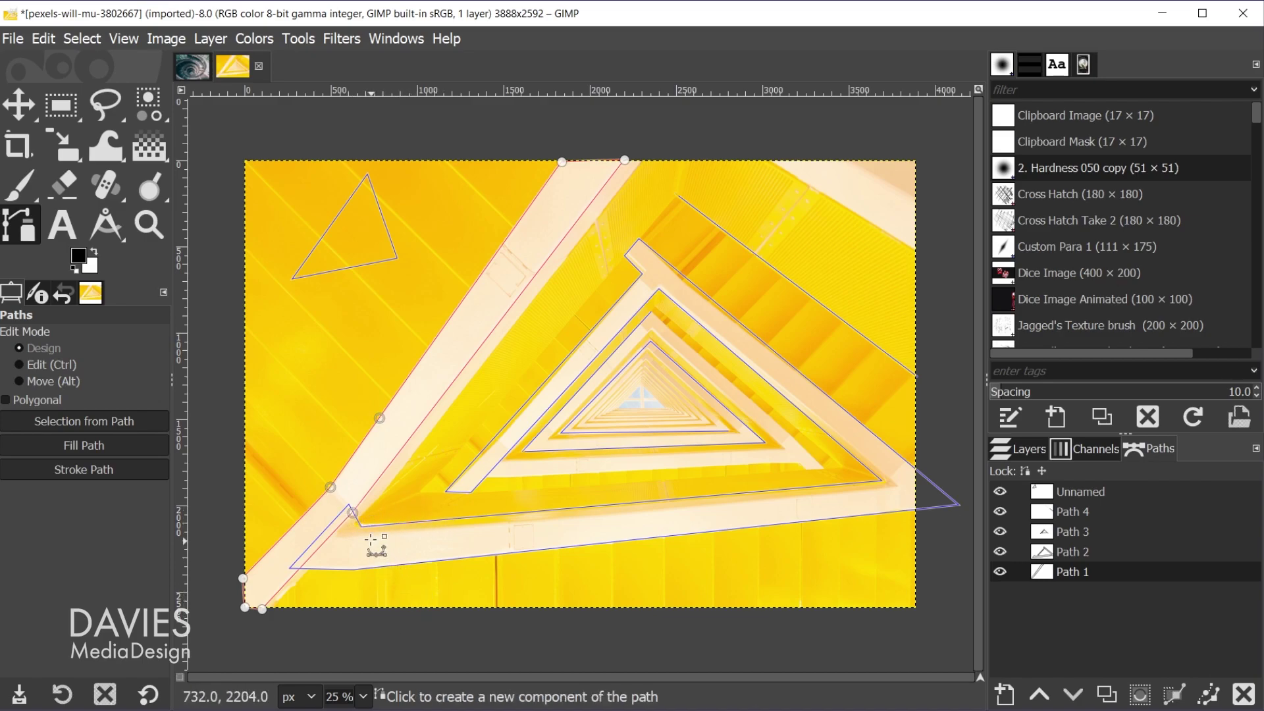
mouse_move(354, 523)
mouse_down()
mouse_move(402, 464)
mouse_move(388, 502)
mouse_move(357, 509)
mouse_up()
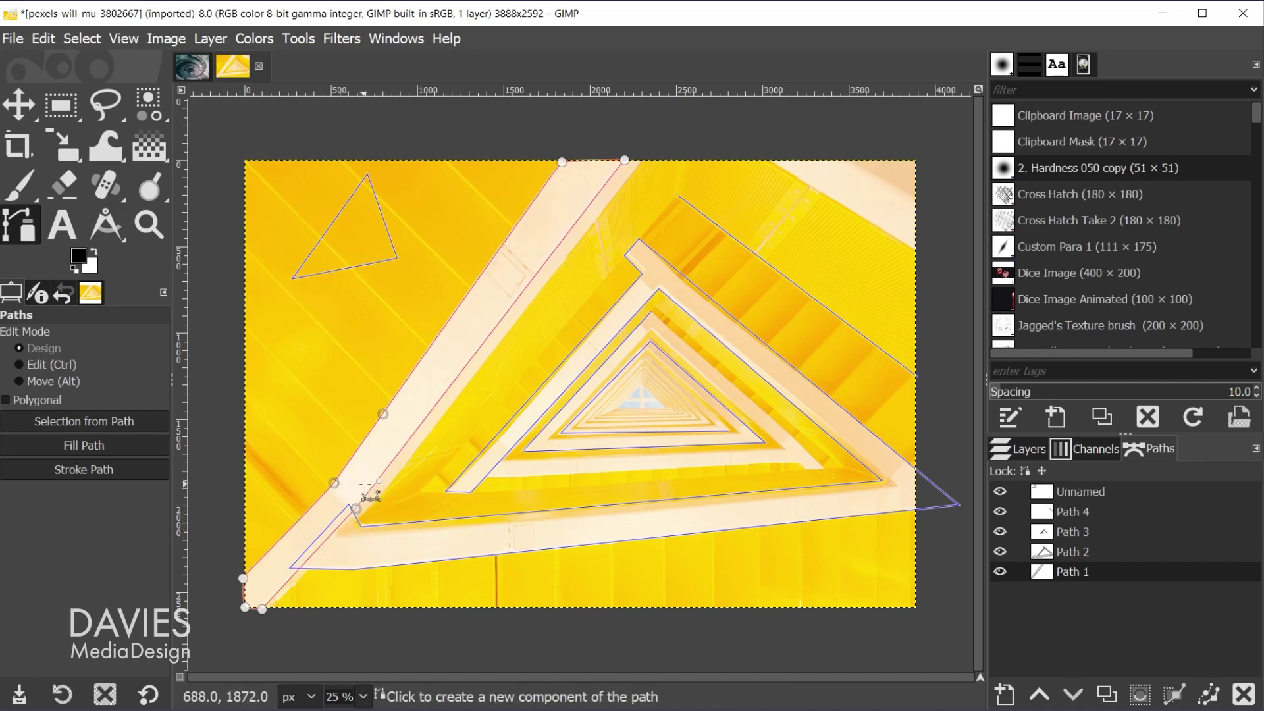
- Deselect the upper left-edge node and shift the two remaining bend nodes of the beam path slightly up and right
click(387, 412)
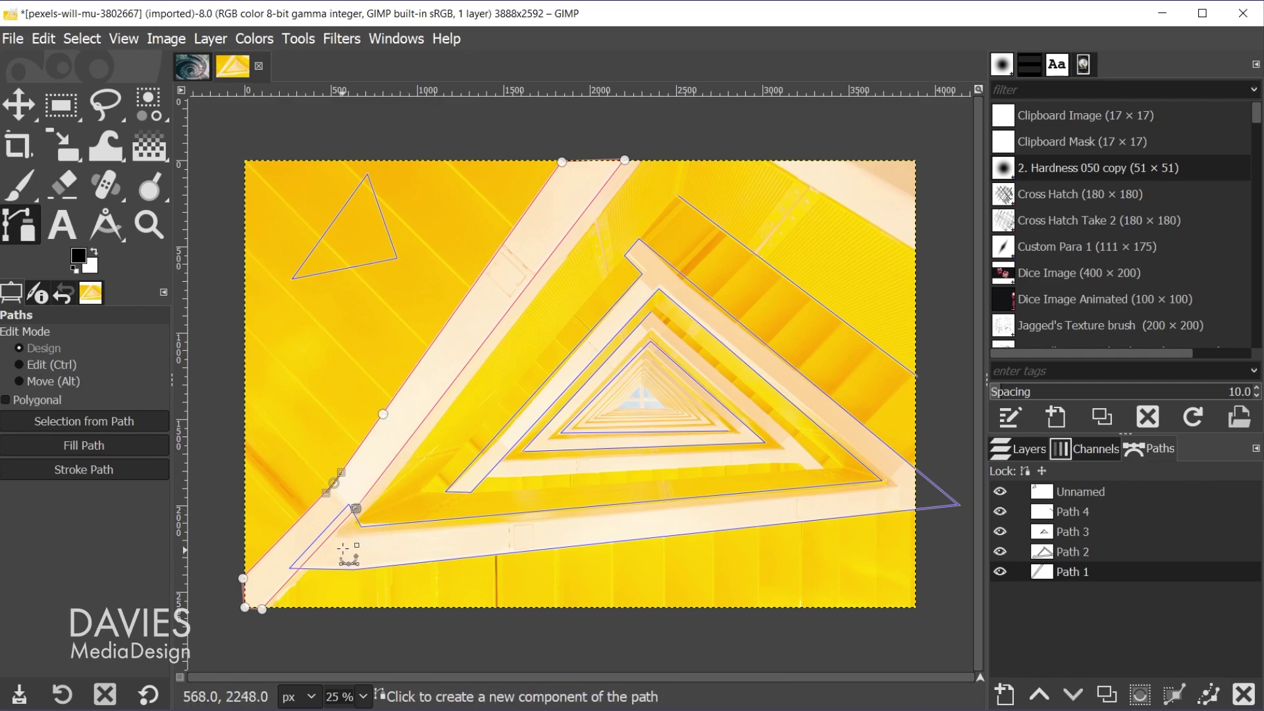
drag(353, 515, 337, 479)
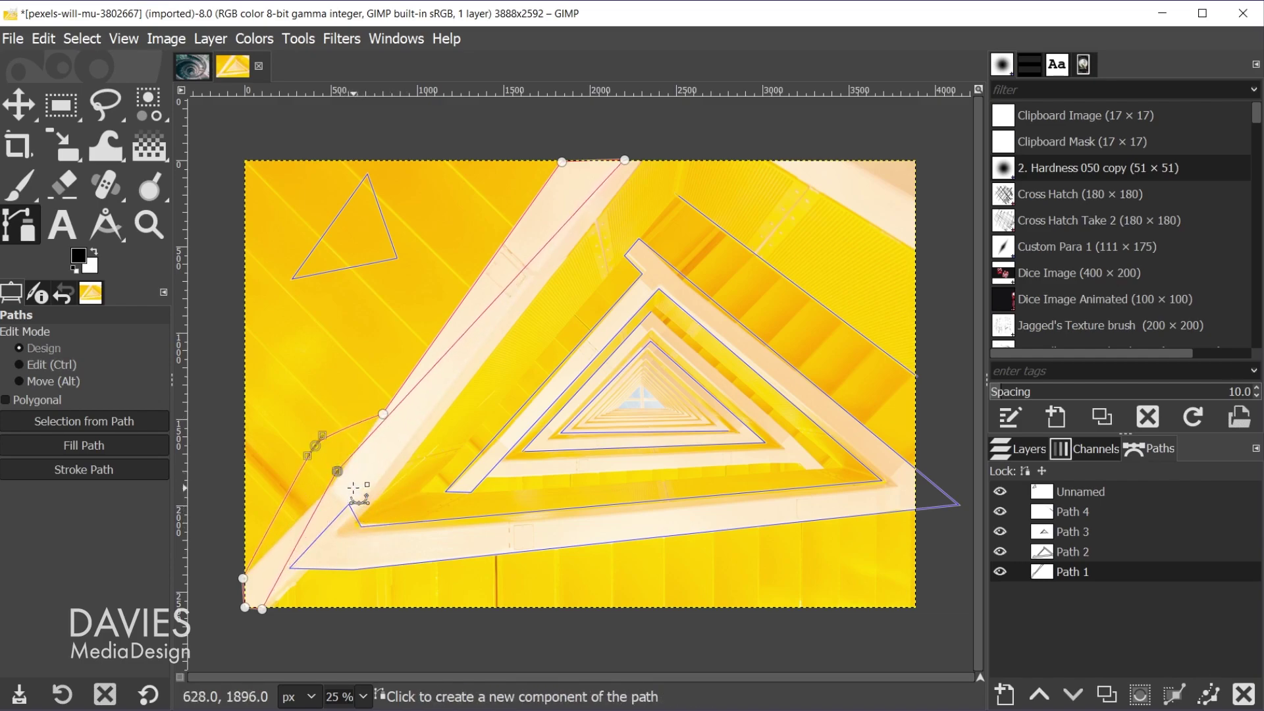
key(ctrl+z)
drag(355, 500, 368, 510)
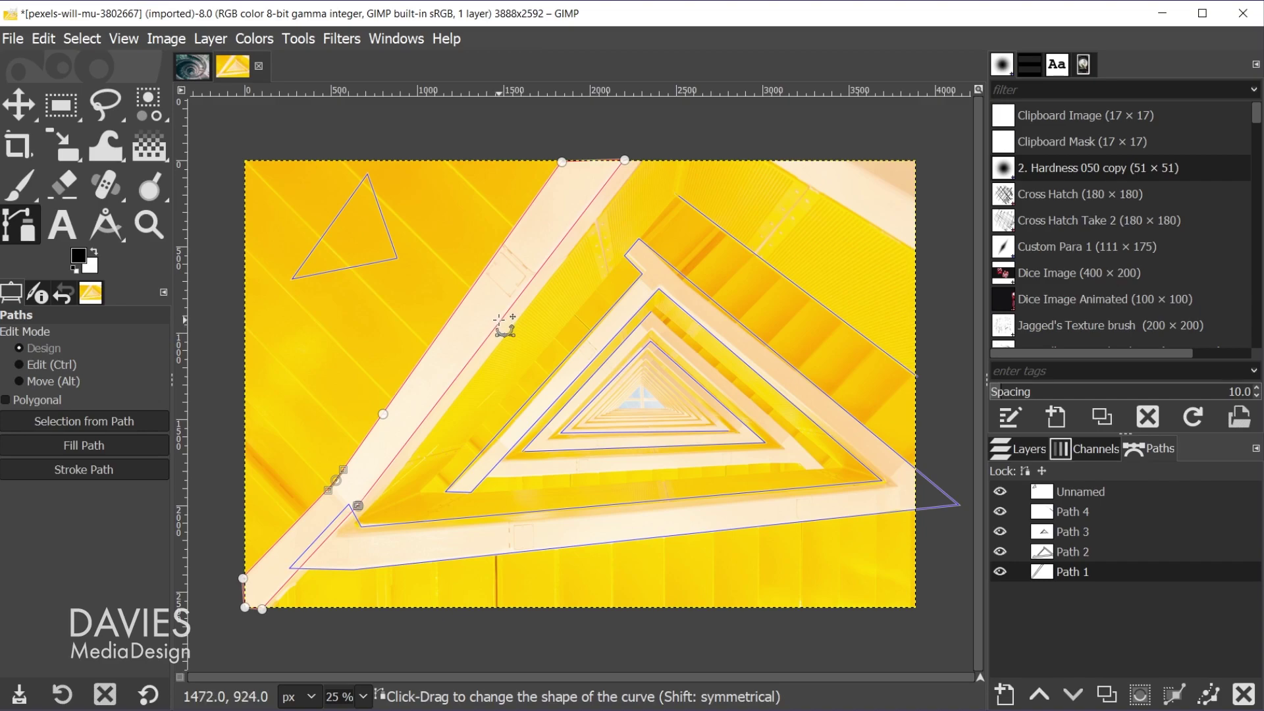
- Bend the long right edge of the beam path into an outward curve and refine it with both node handles
drag(500, 323, 535, 356)
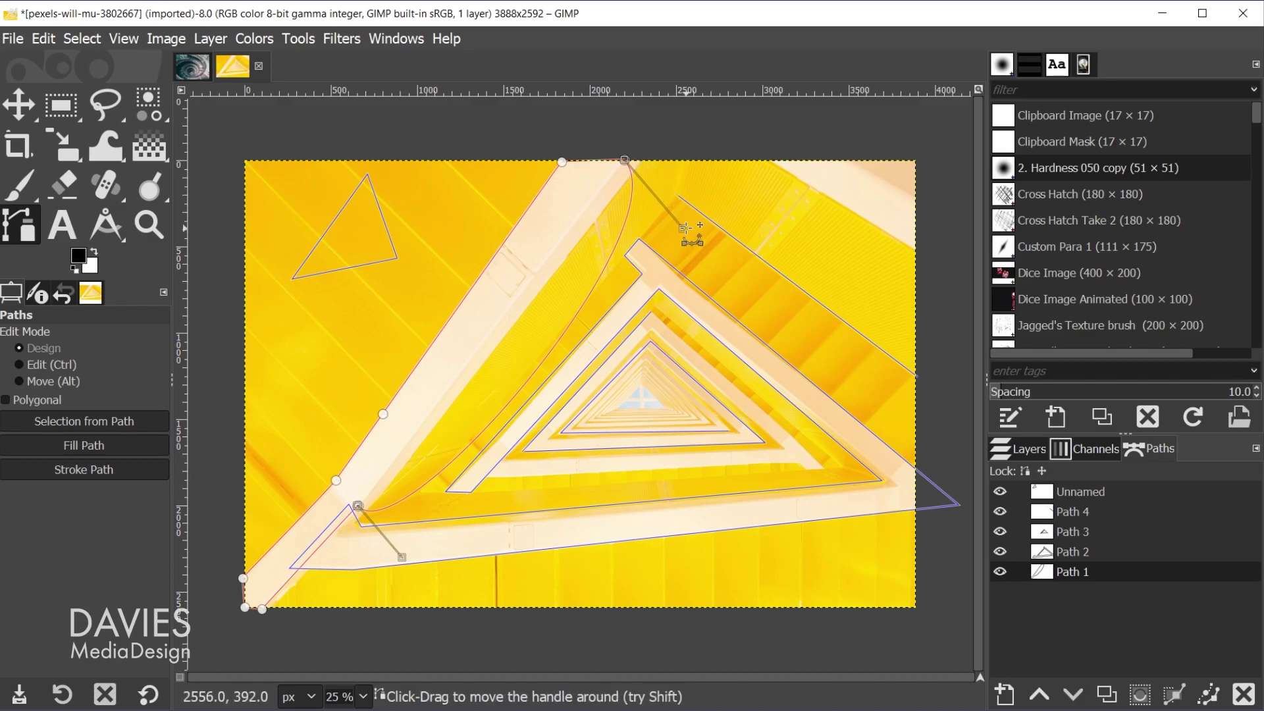
drag(684, 230, 647, 257)
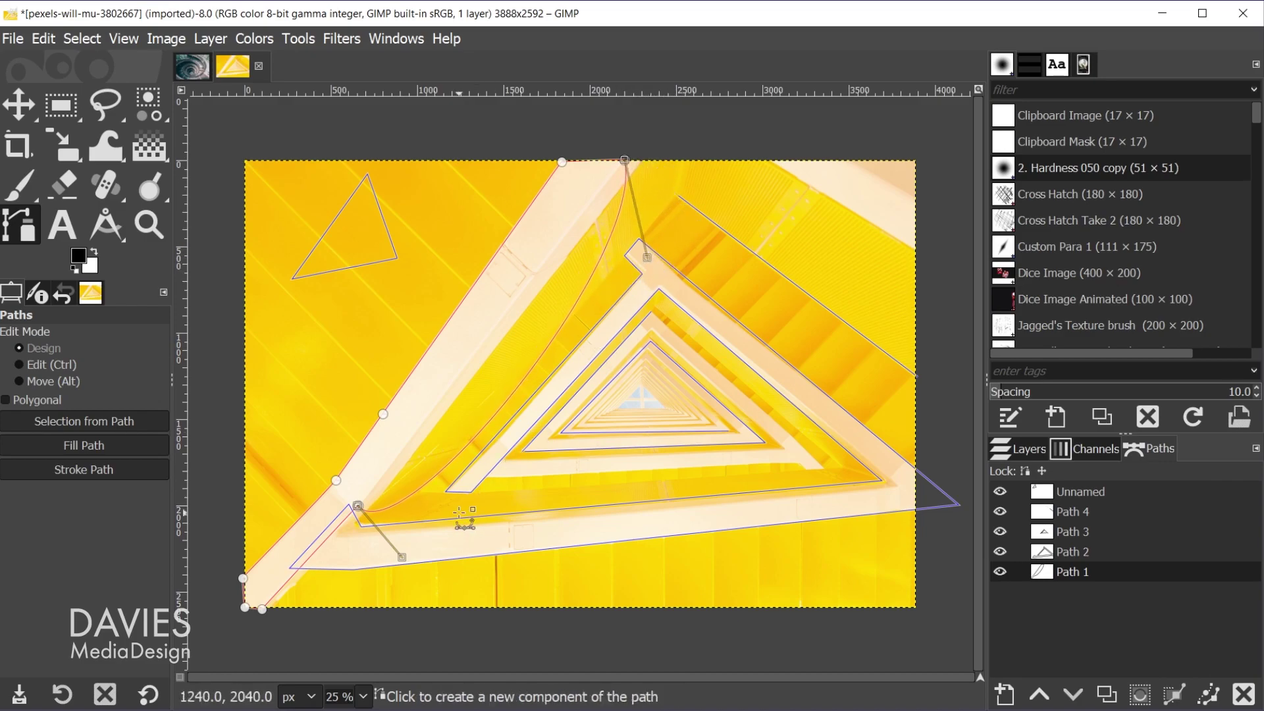
drag(404, 556, 463, 495)
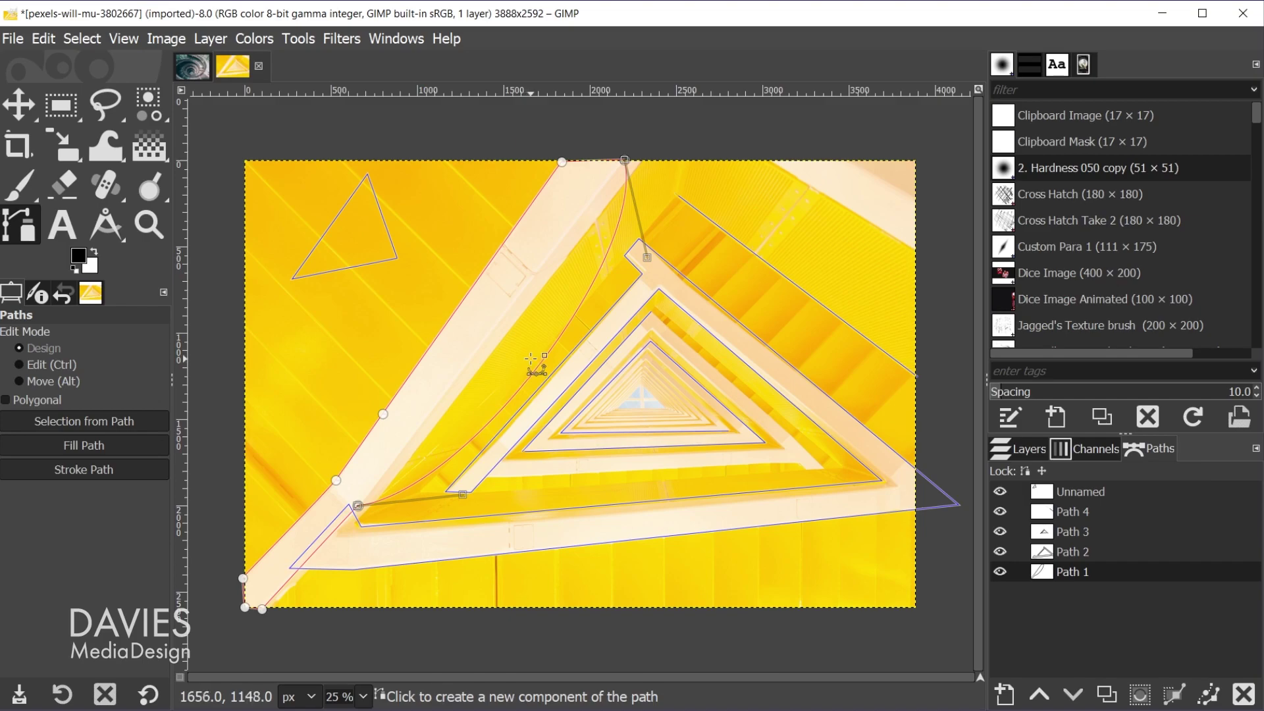
drag(543, 372, 510, 372)
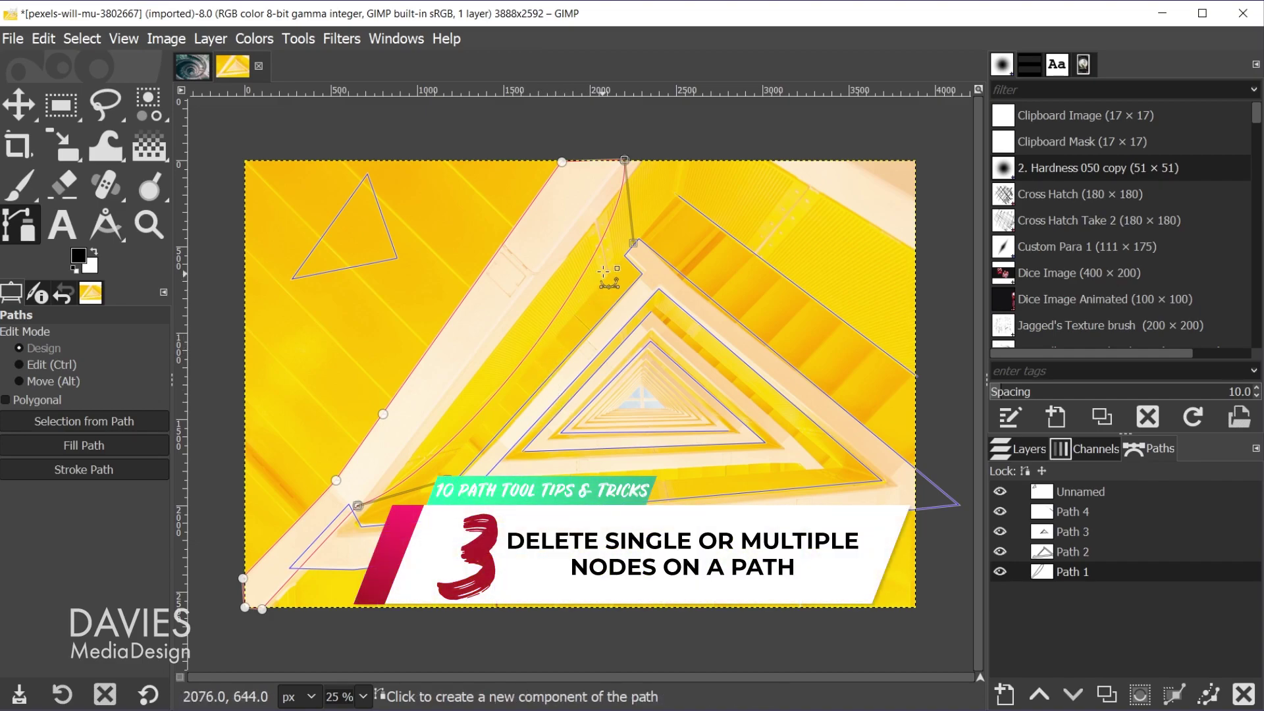
- Delete the beam path's right-edge bend node and the lower-right end node one at a time
click(625, 160)
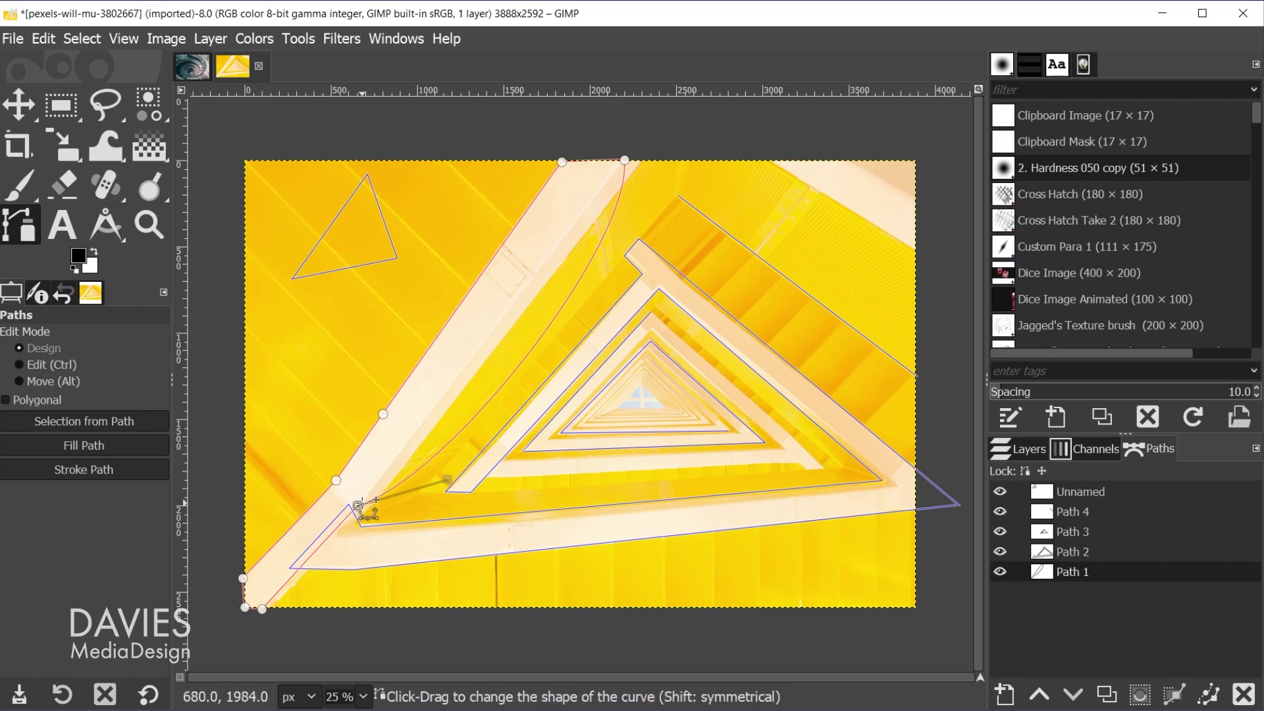
drag(362, 507, 361, 511)
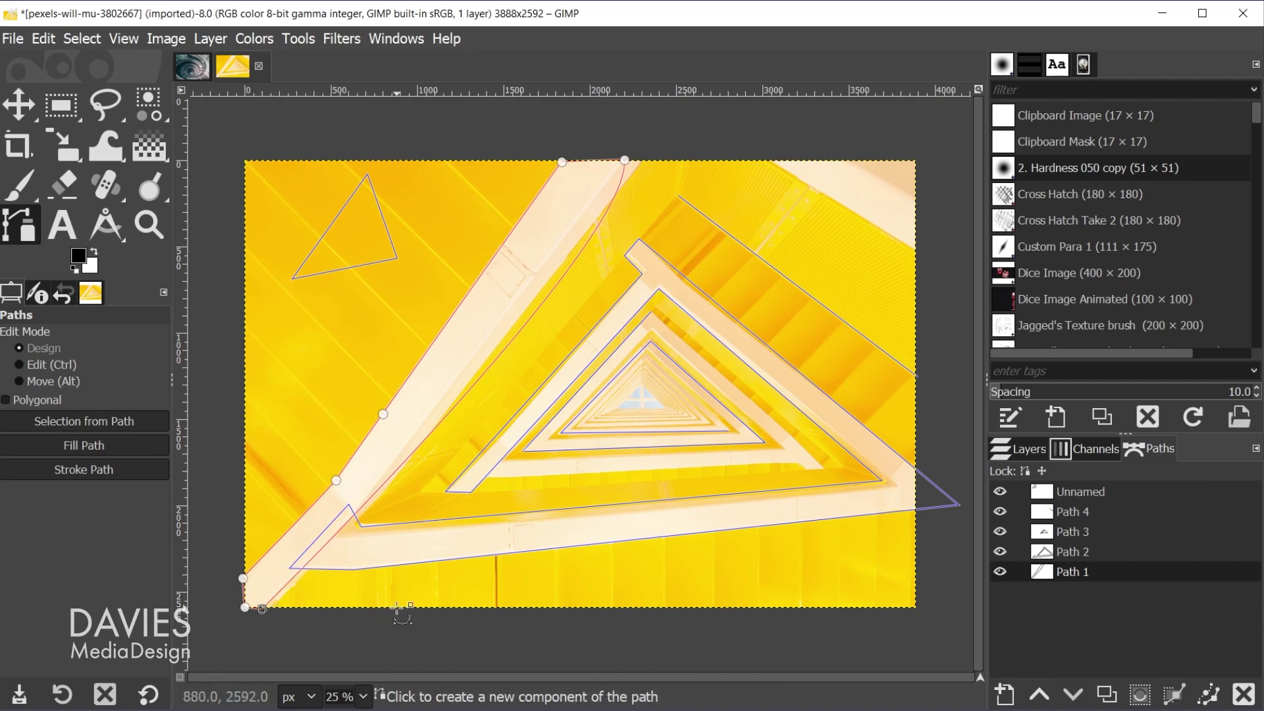
key(ctrl+z)
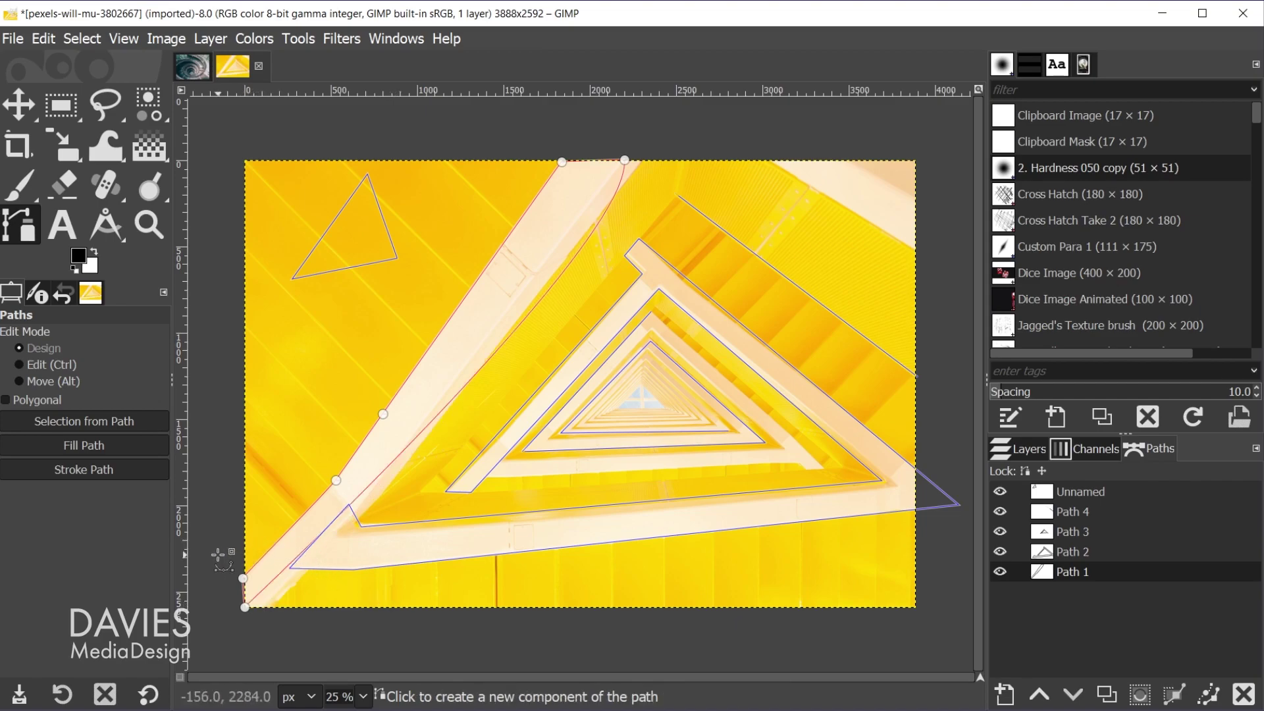
- Delete the lower-left edge node, and select the beam path's three remaining left-edge nodes and delete them together
key(ctrl)
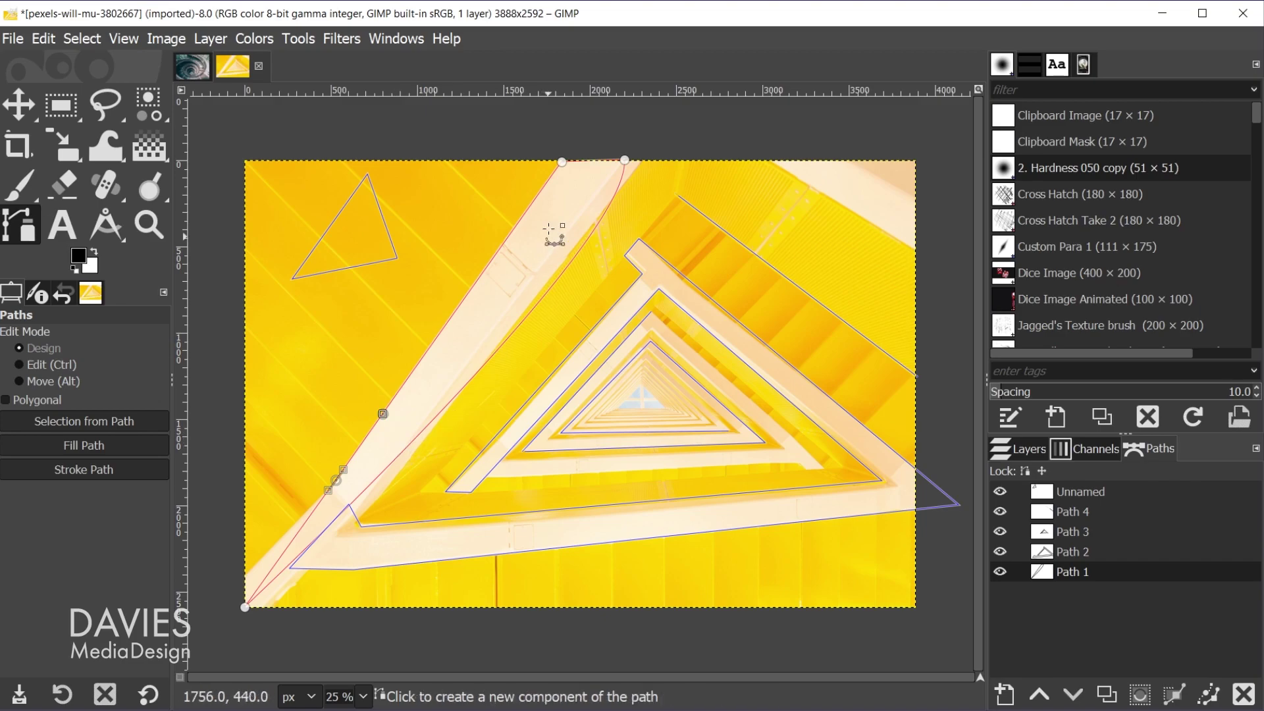
click(562, 161)
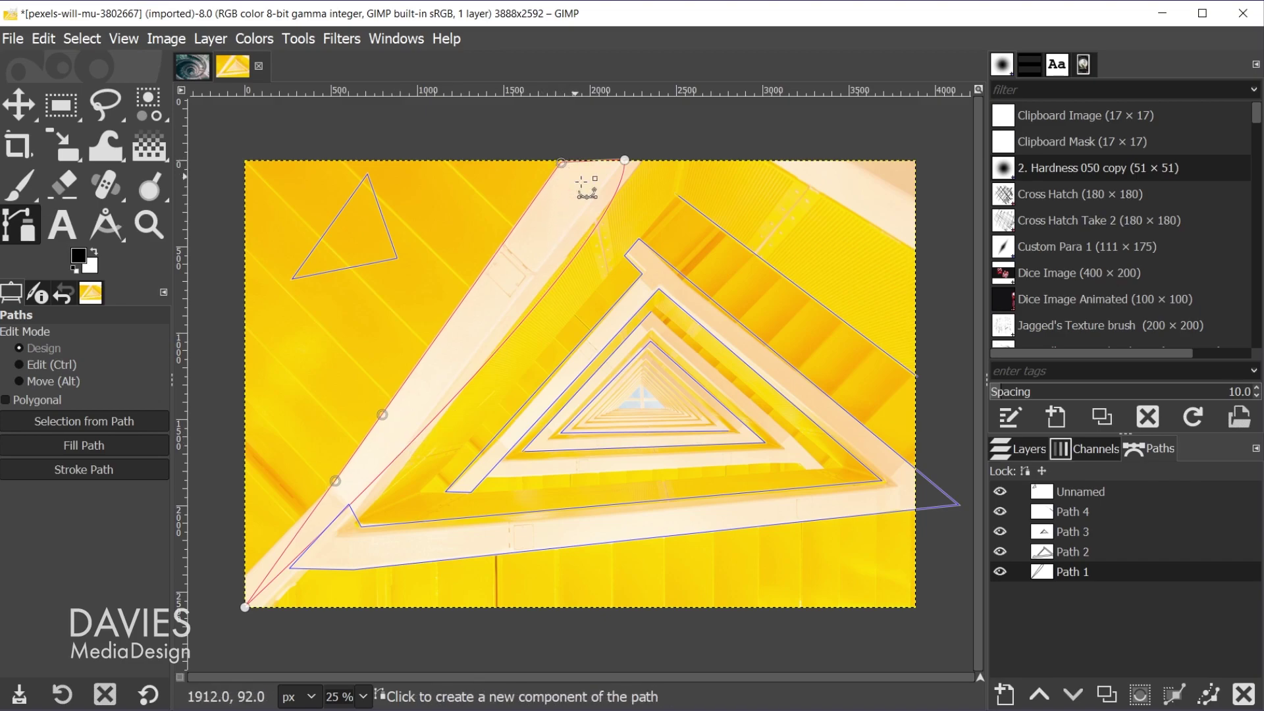
key(ctrl+z)
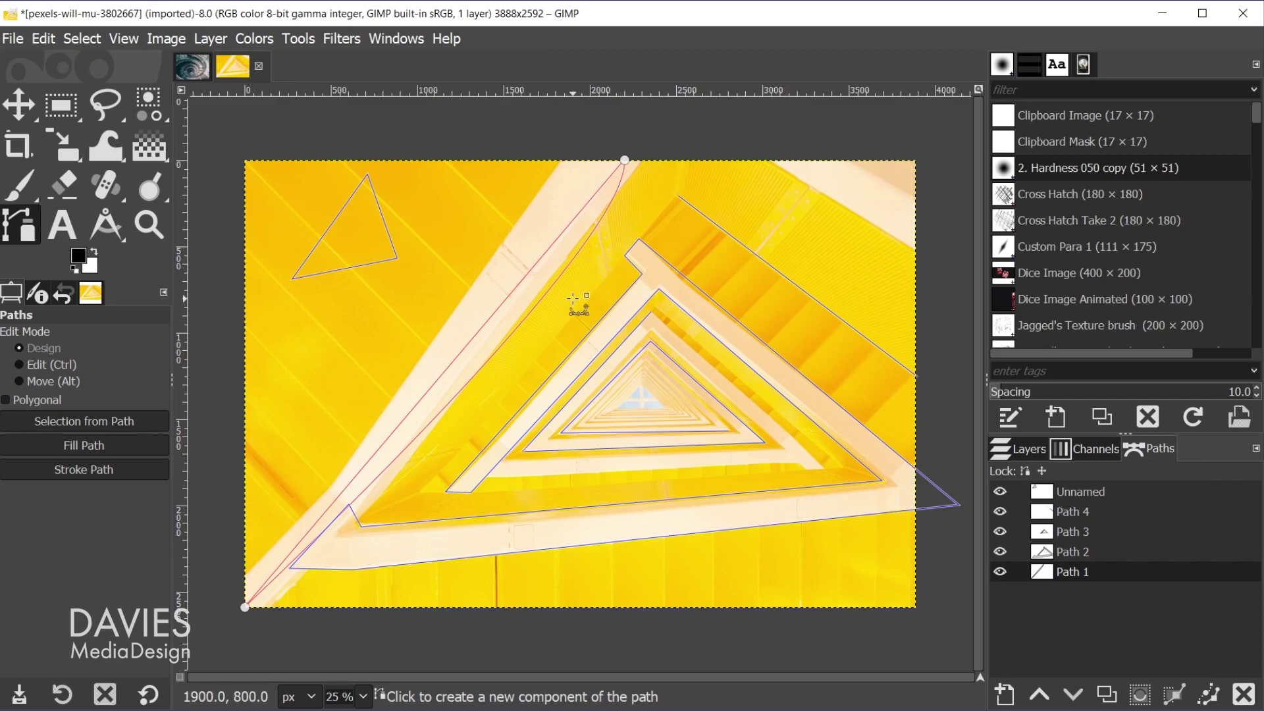
- Undo the node deletions and the curve edits on the diagonal beam's path
key(ctrl+y)
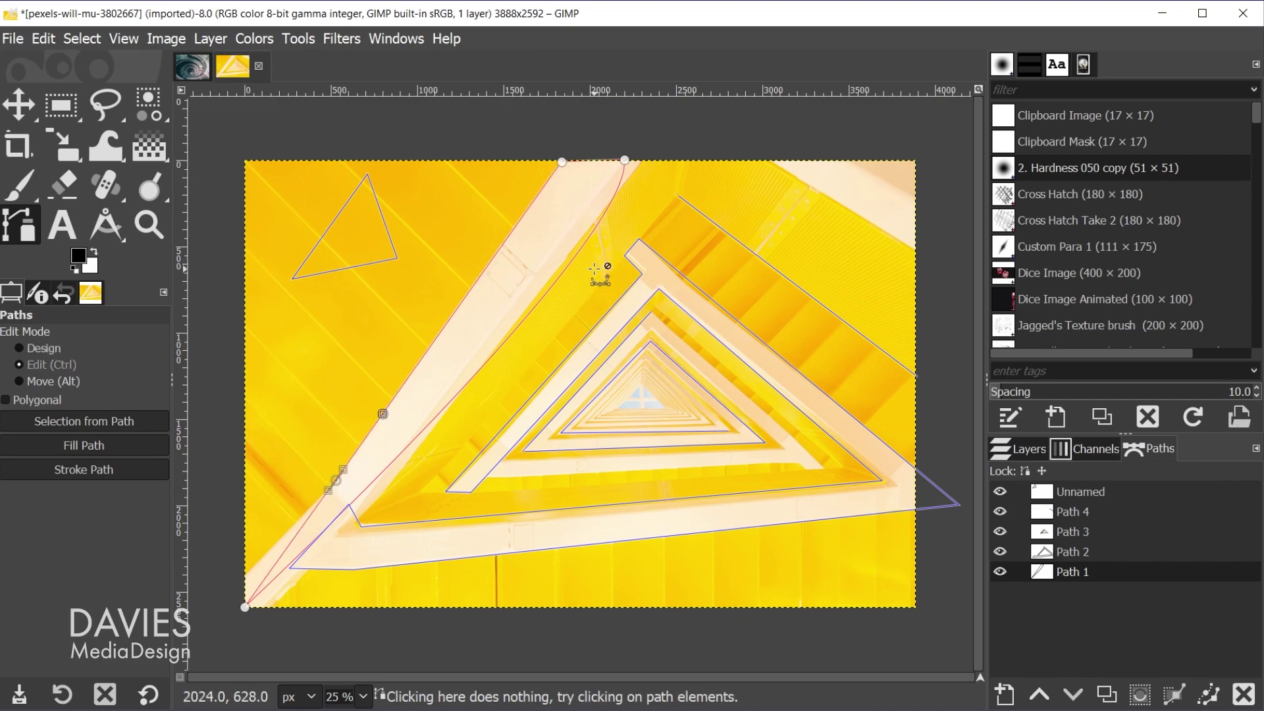
key(ctrl+y)
key(ctrl+y)
key(ctrl+y)
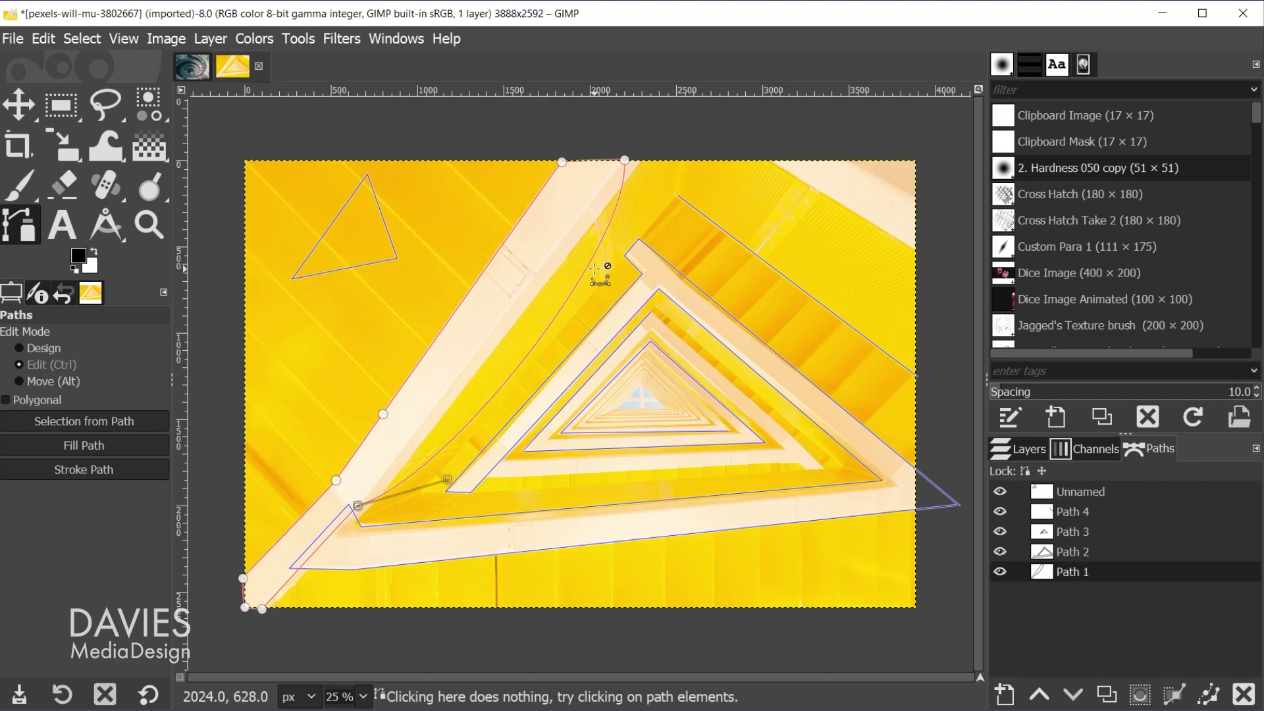
key(ctrl+z)
key(ctrl+z)
key(ctrl+z)
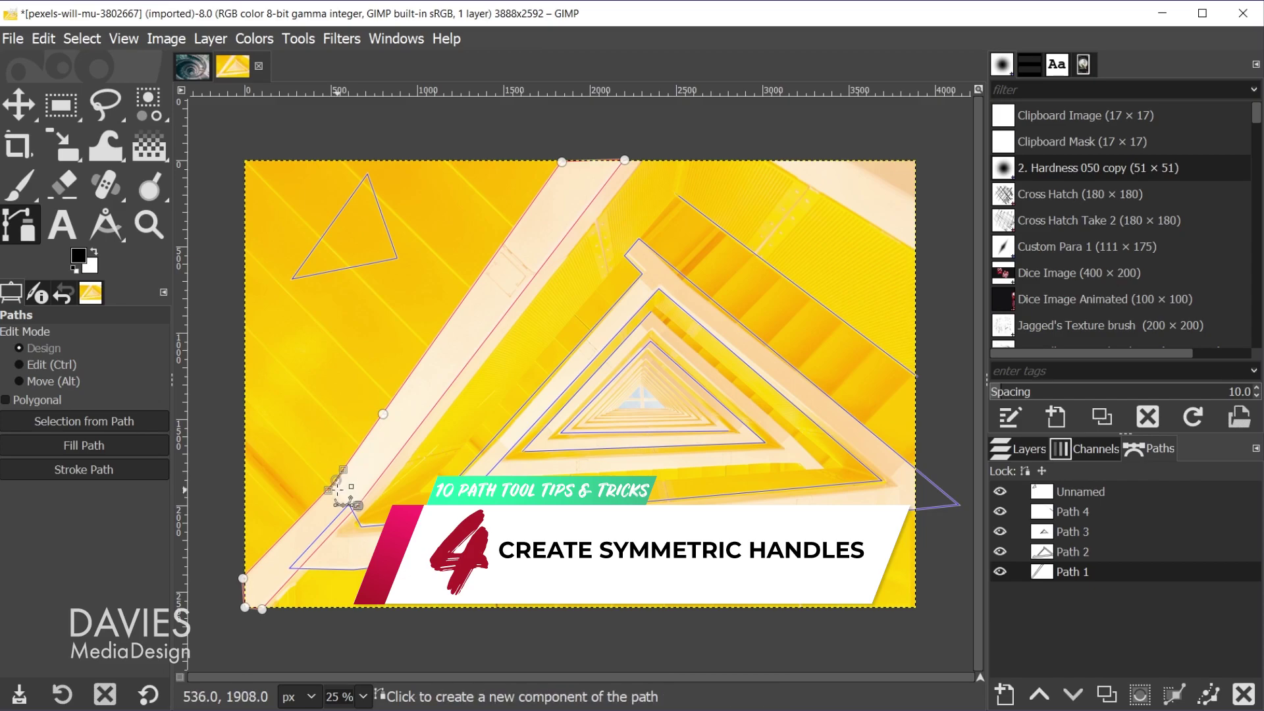
- Pull a lower and an upper handle out of the middle node on the beam path's left edge
ctrl+scroll(346, 475, up, 3)
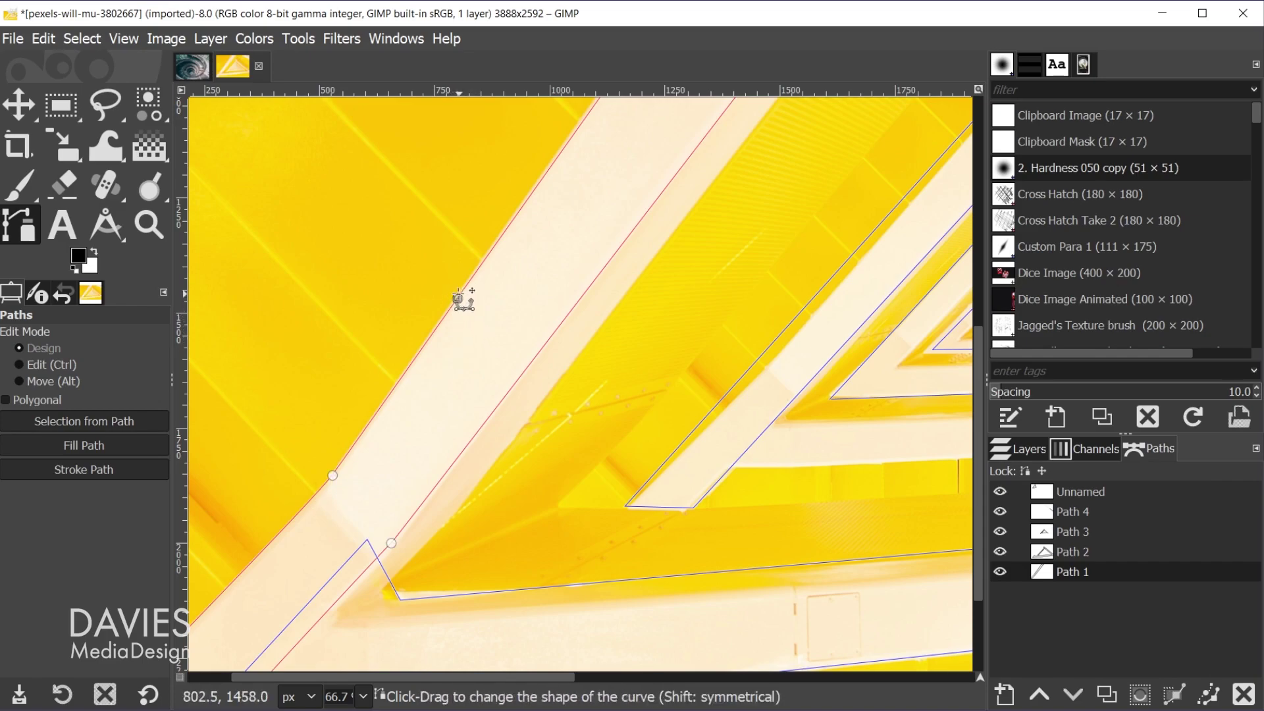
scroll(457, 299, up, 6)
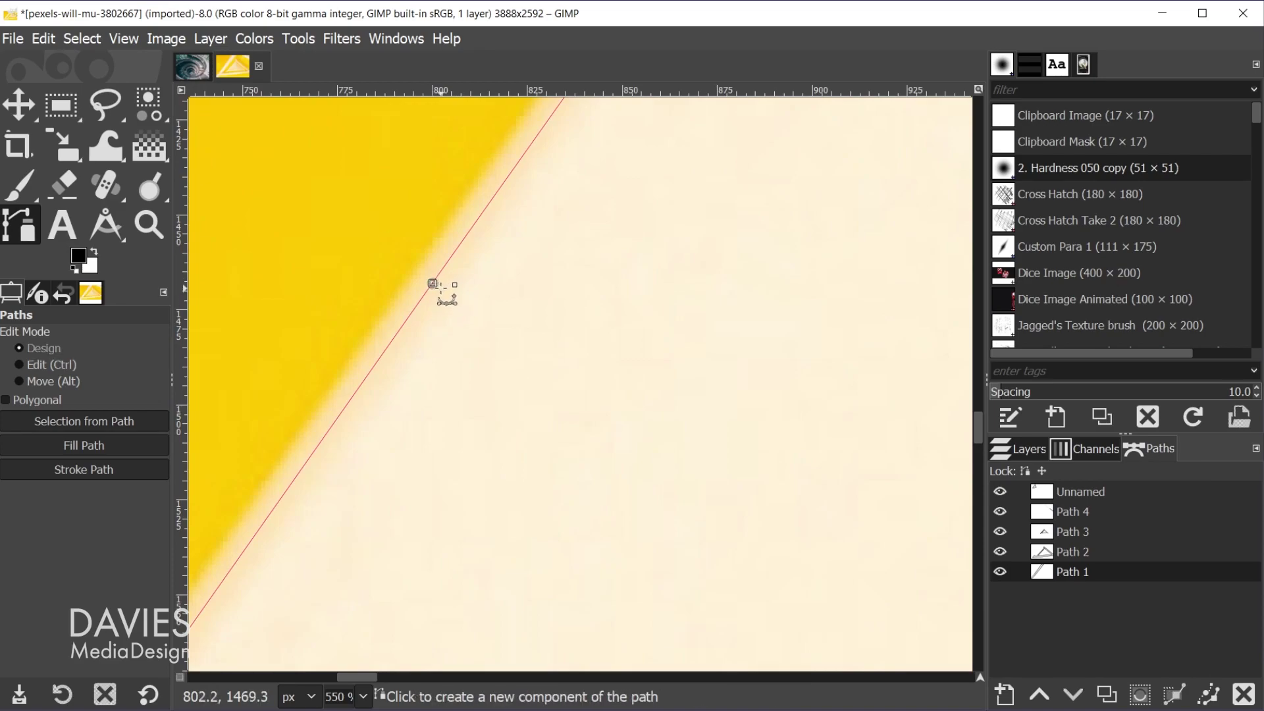
key(ctrl)
drag(432, 283, 335, 451)
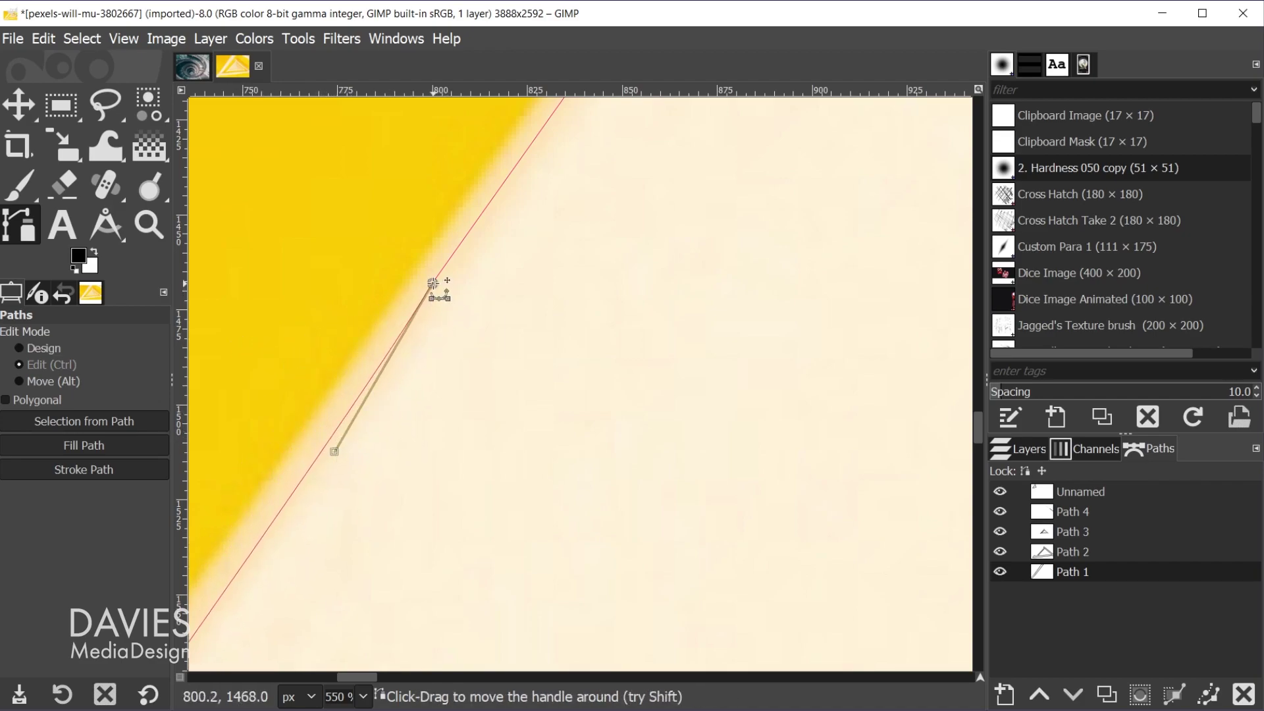
drag(432, 283, 603, 136)
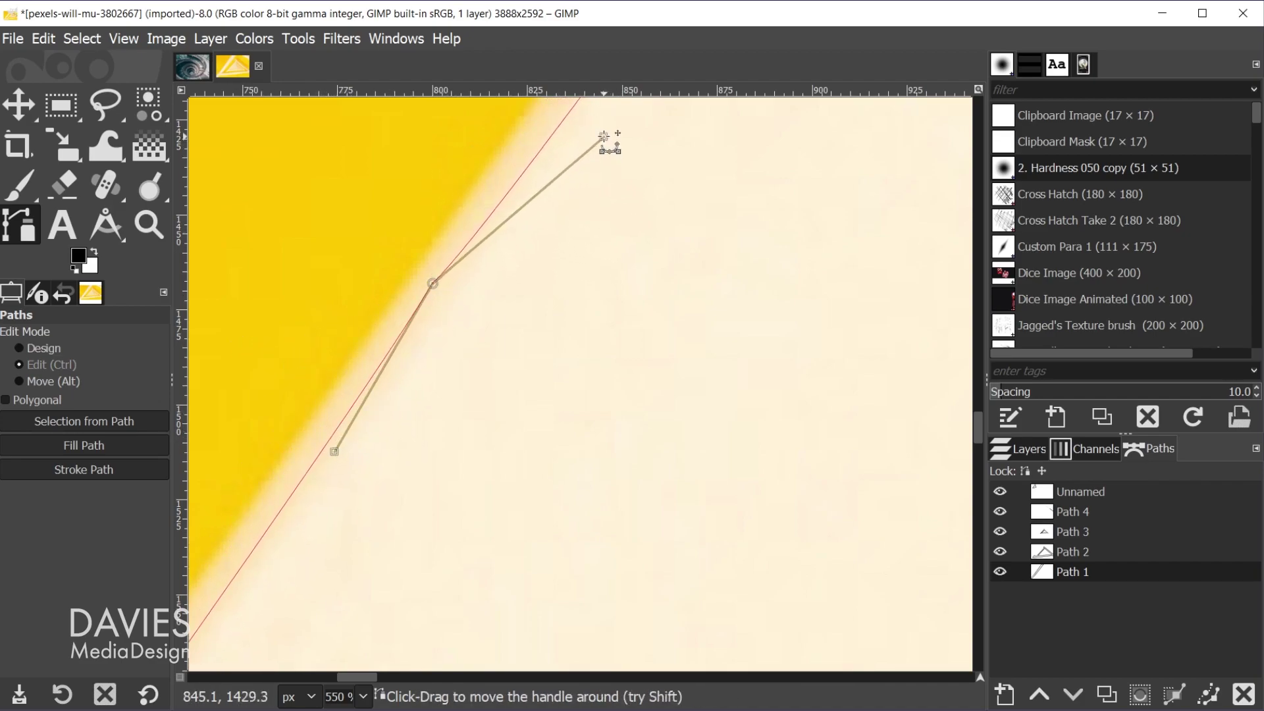
- Reposition the left-edge node's upper and lower handles independently, bending the path segment below the node into the beam
scroll(639, 252, down, 5)
scroll(631, 243, down, 2)
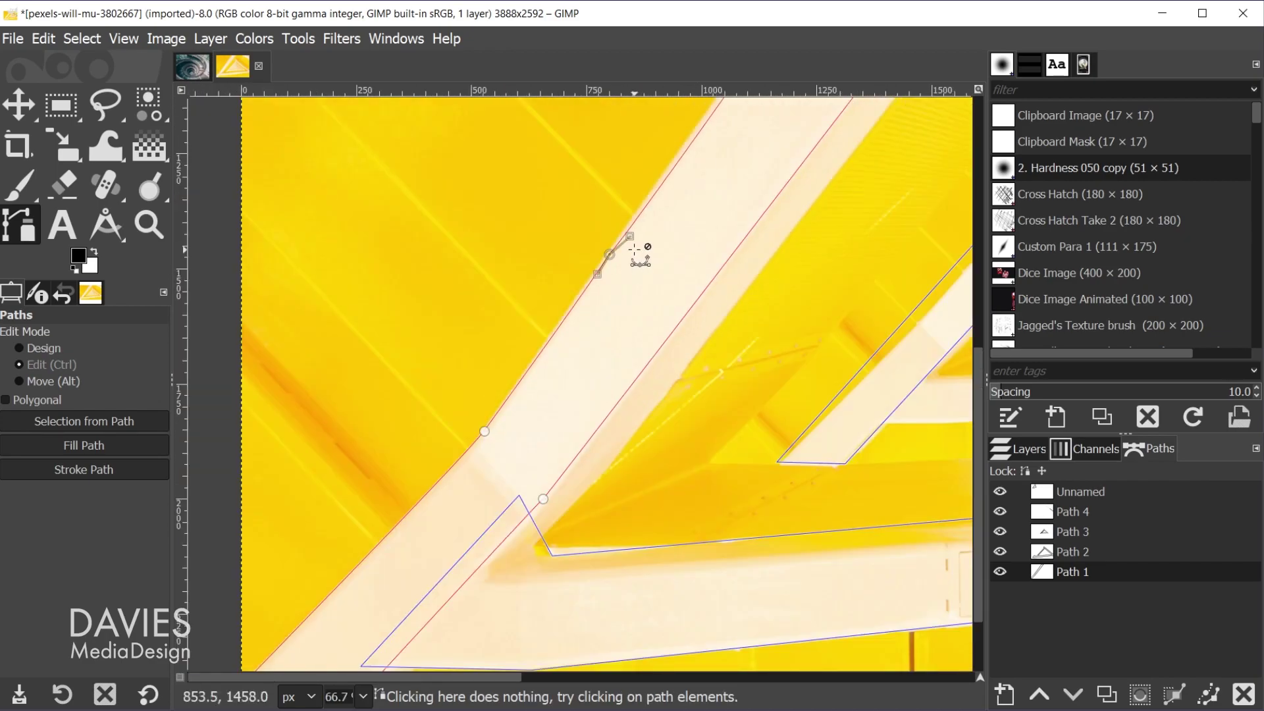
drag(625, 226, 656, 224)
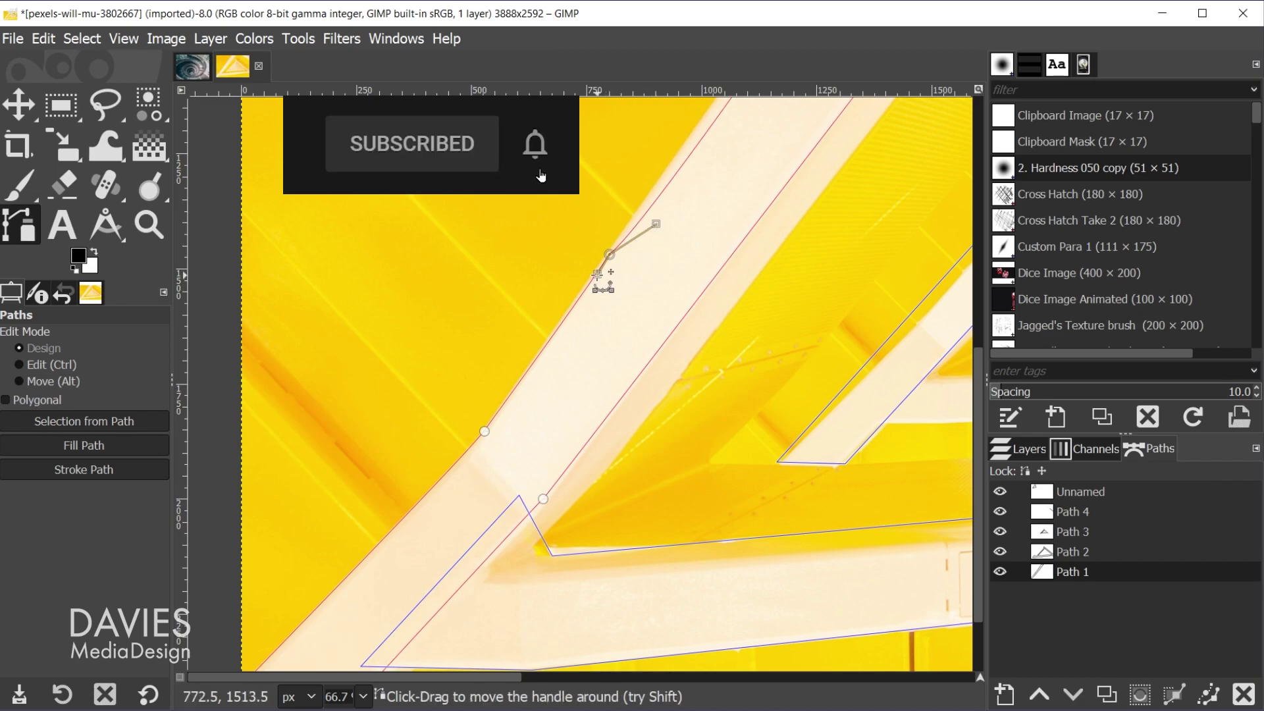
drag(600, 275, 631, 329)
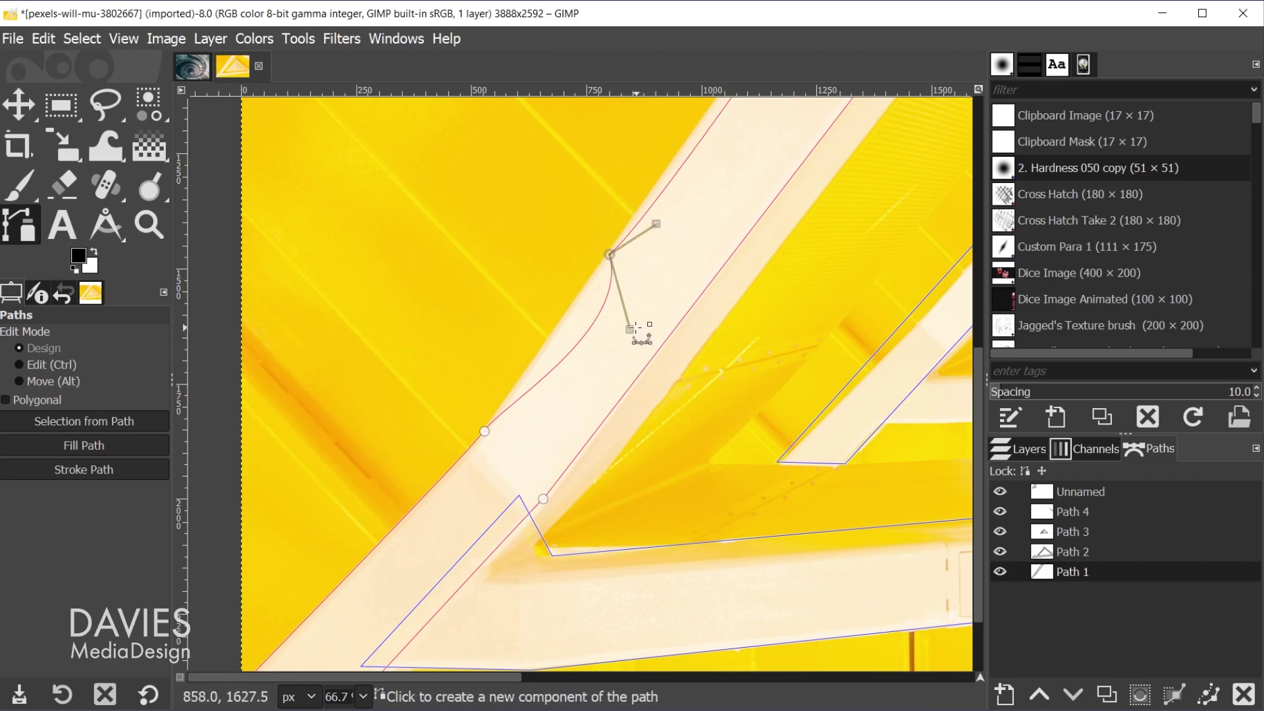
- Make the left-edge node's two handles symmetric, and swing them together until they lie along the beam's edge
drag(631, 331, 536, 222)
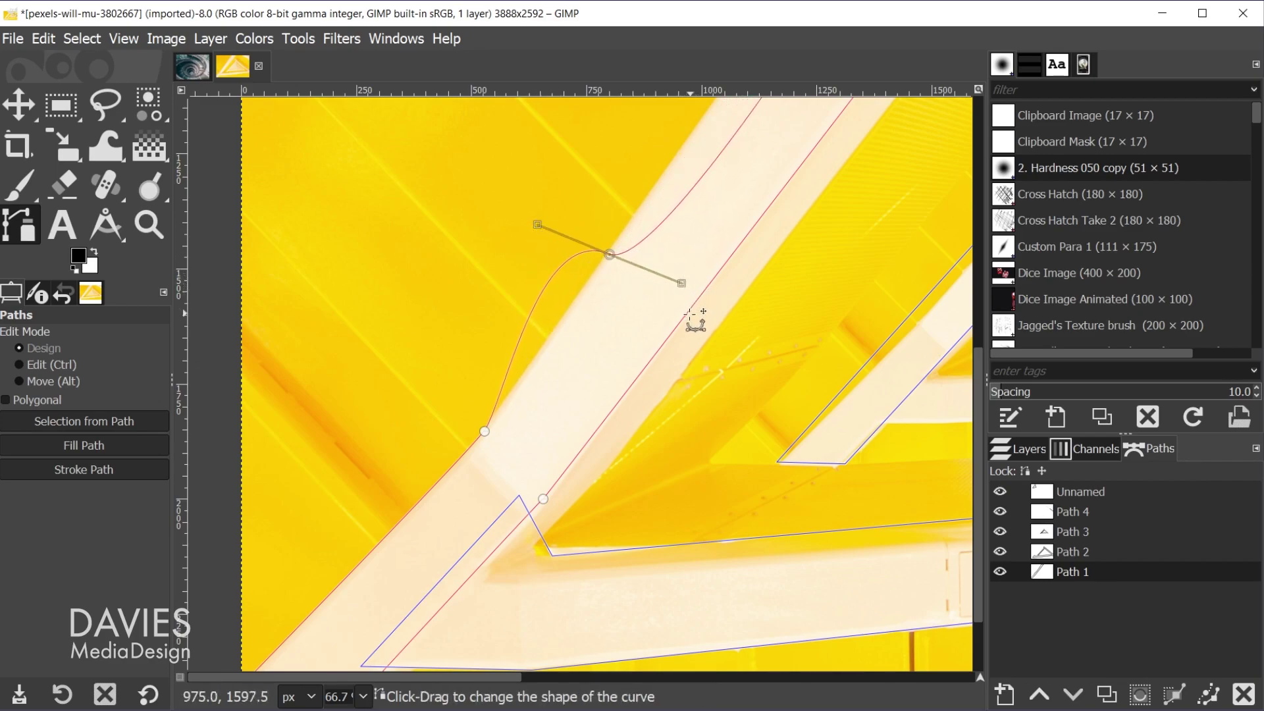
drag(539, 226, 604, 357)
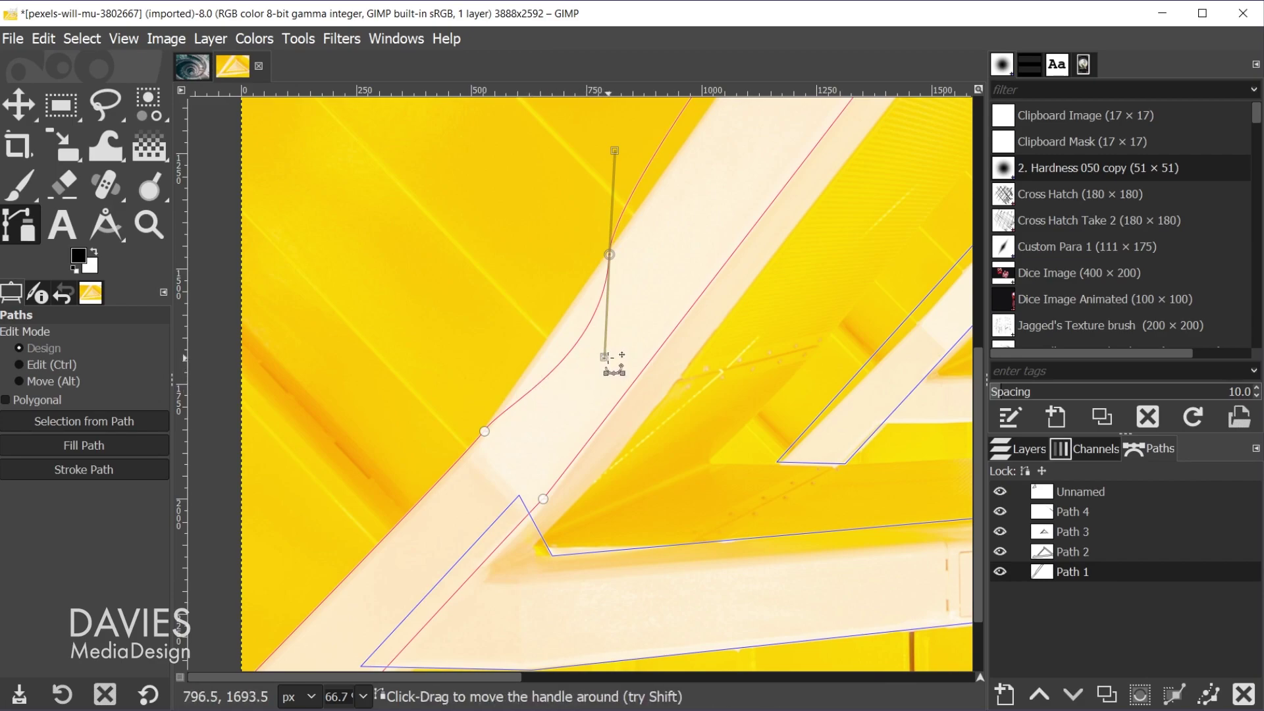
drag(601, 355, 563, 323)
- Bend the beam path's long right edge outward with symmetric handles on its end nodes, and undo the bend
ctrl+scroll(777, 354, down, 4)
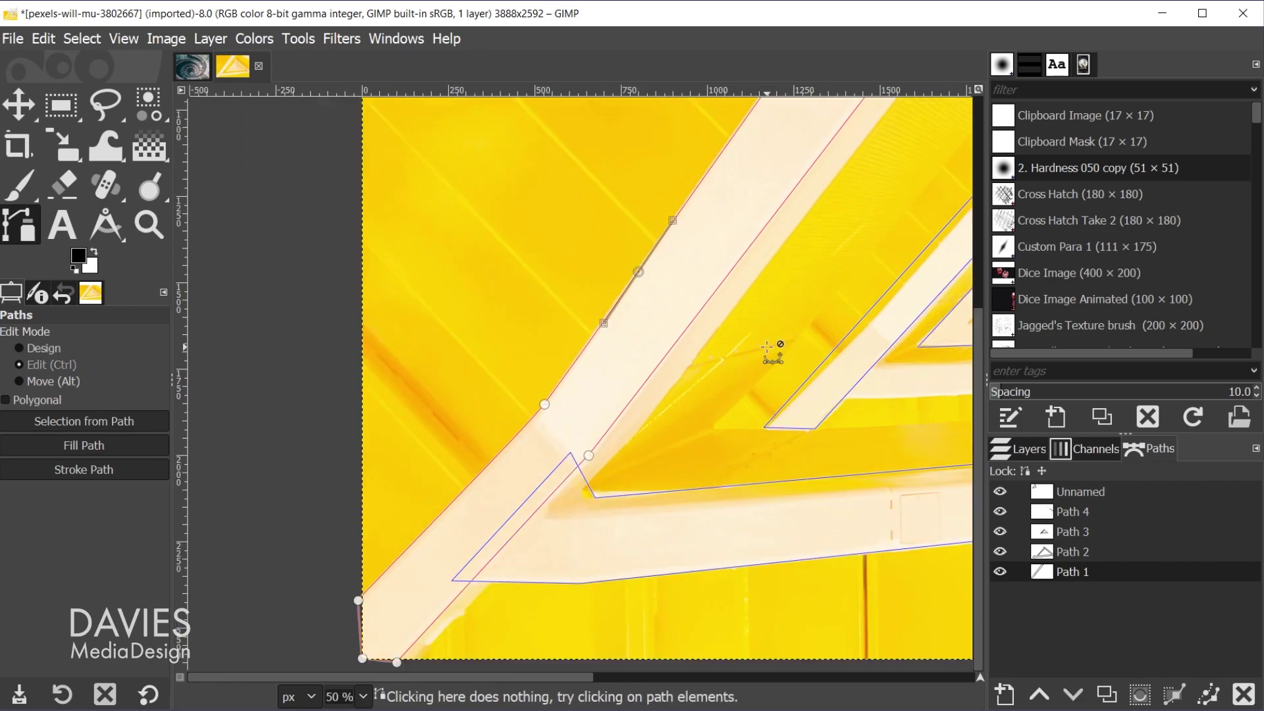
scroll(755, 677, right, 3)
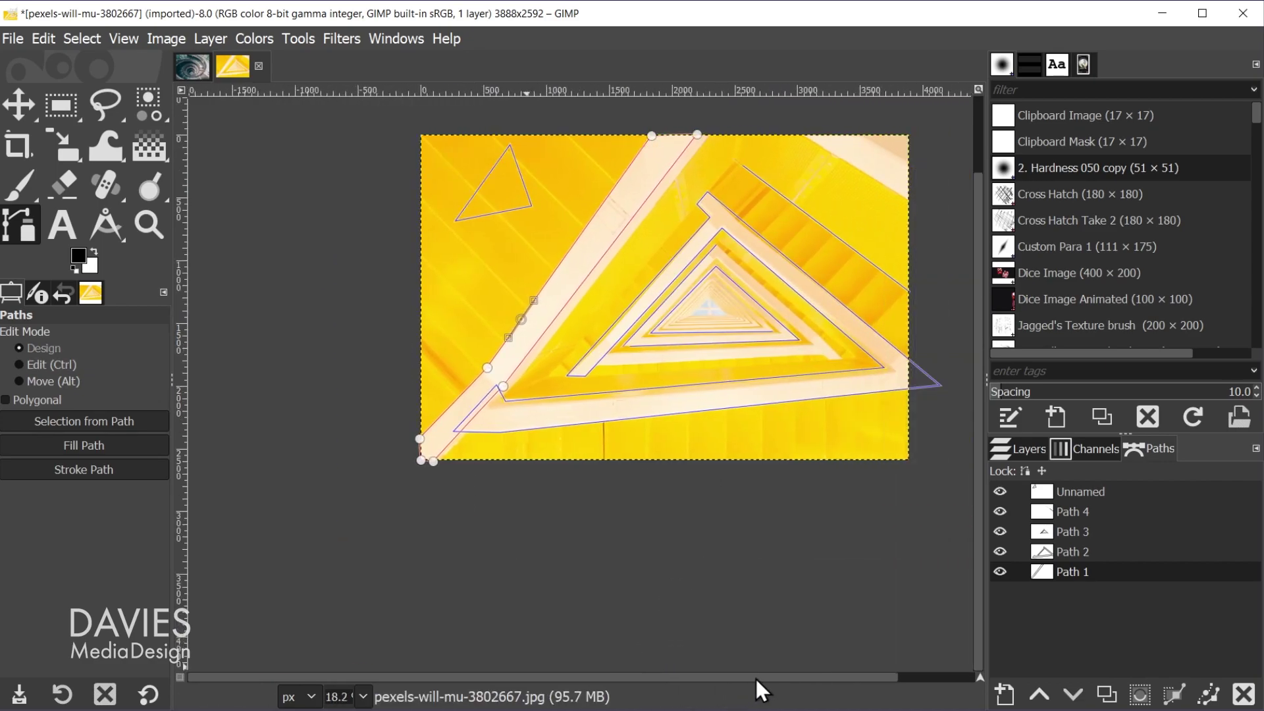
scroll(601, 389, up, 3)
ctrl+scroll(503, 384, up, 1)
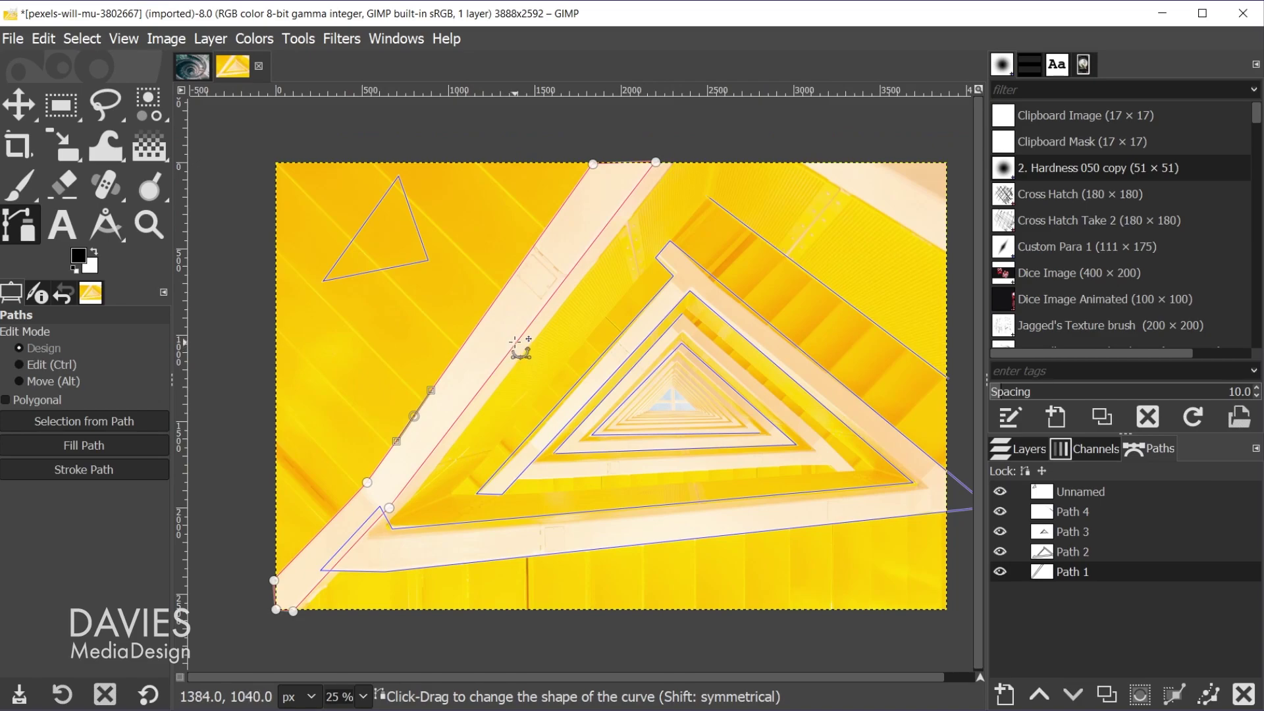
drag(514, 342, 555, 325)
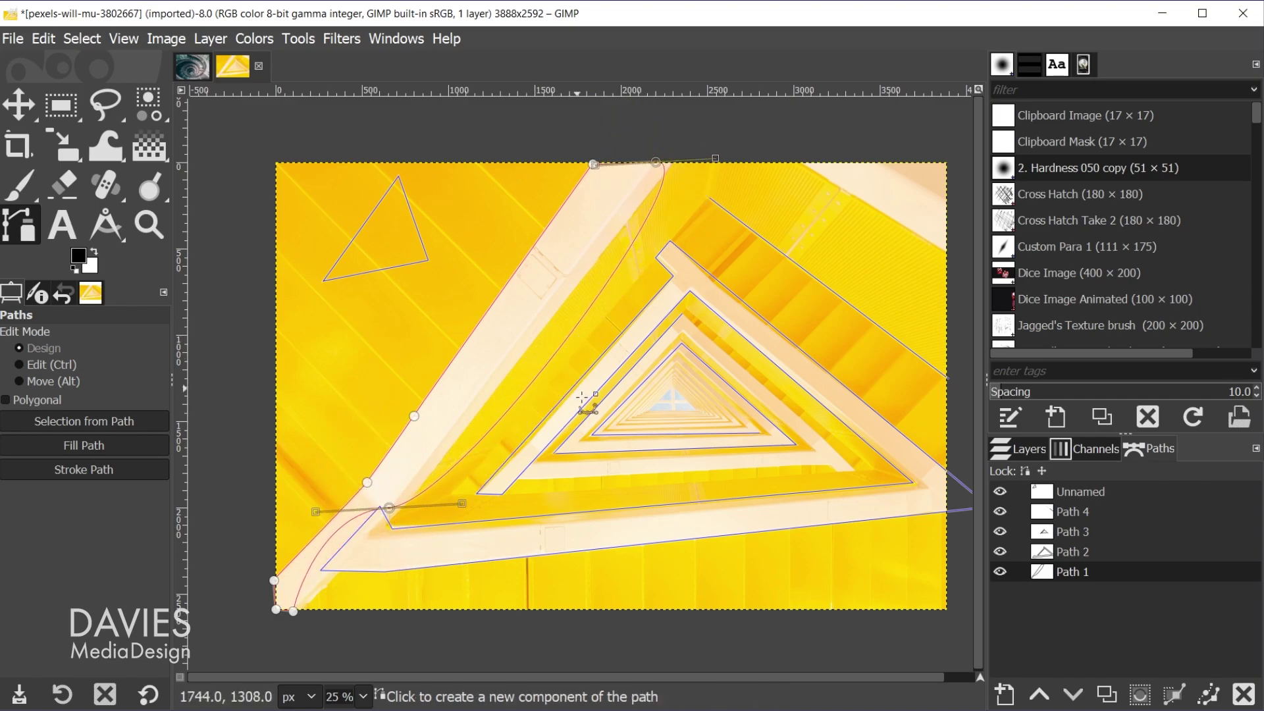
key(ctrl+z)
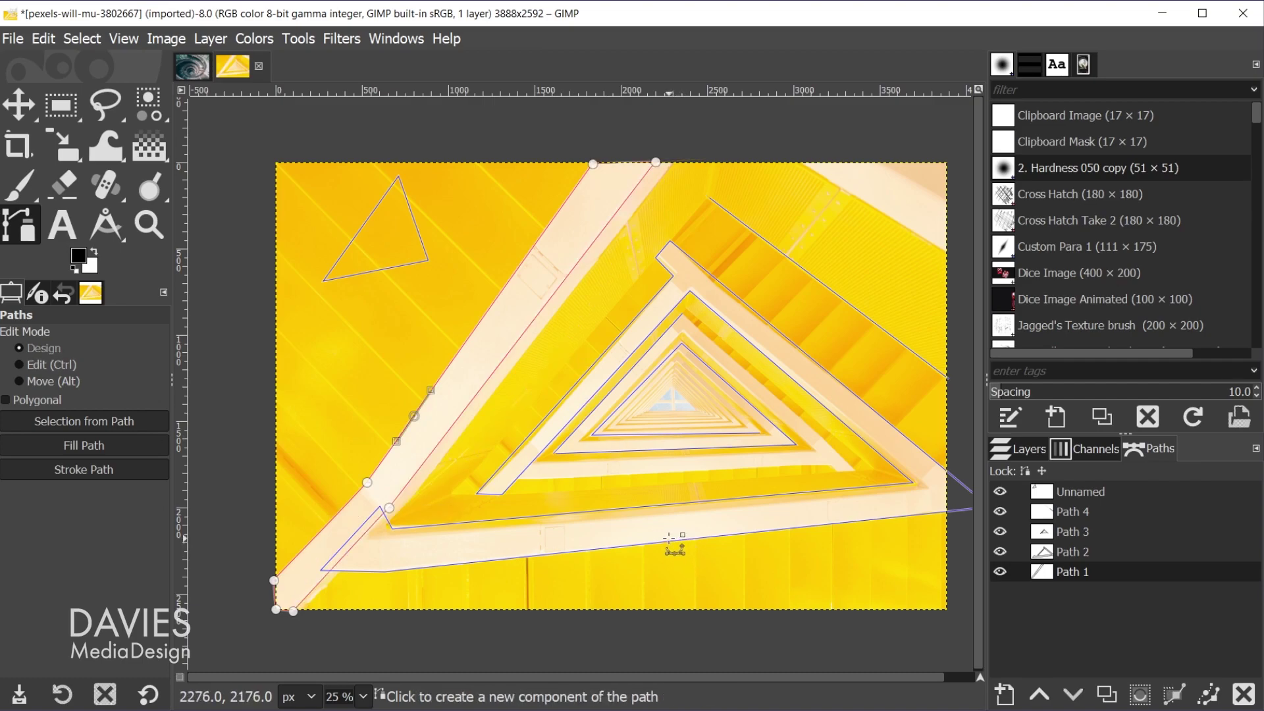
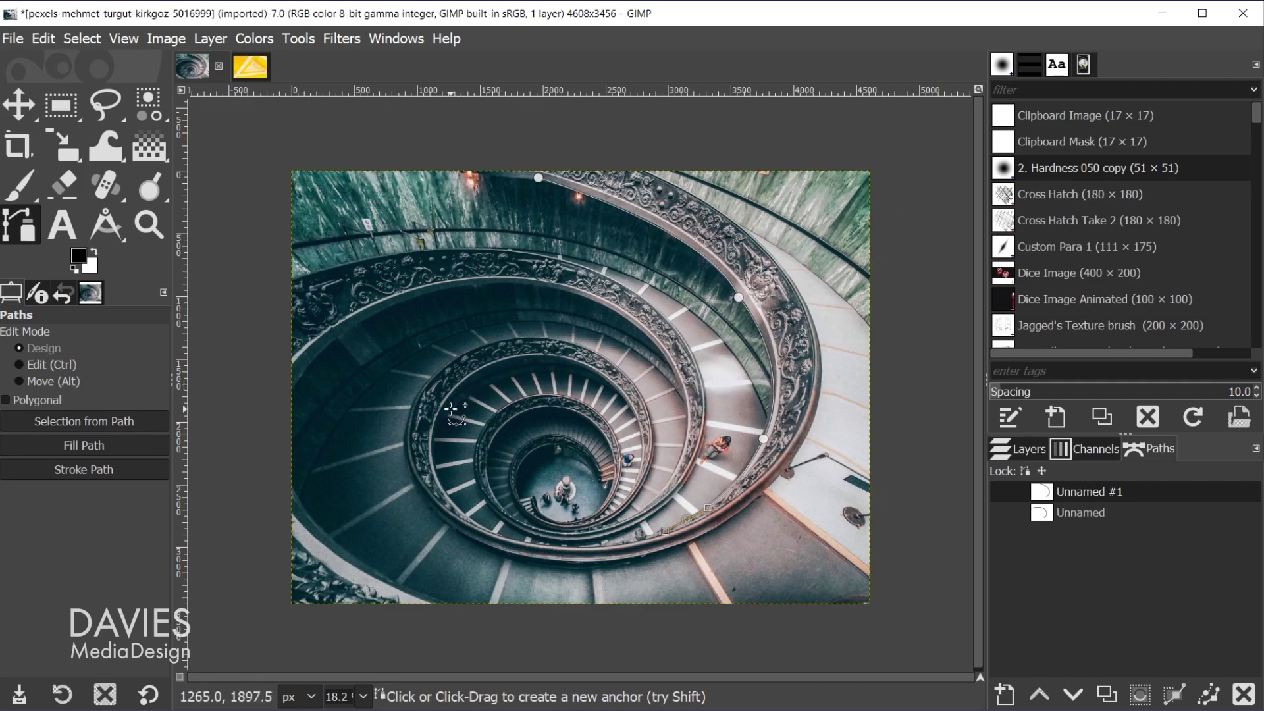
- Add a separate, unconnected curved component to the spiral staircase path along the inner railing
shift+click(447, 407)
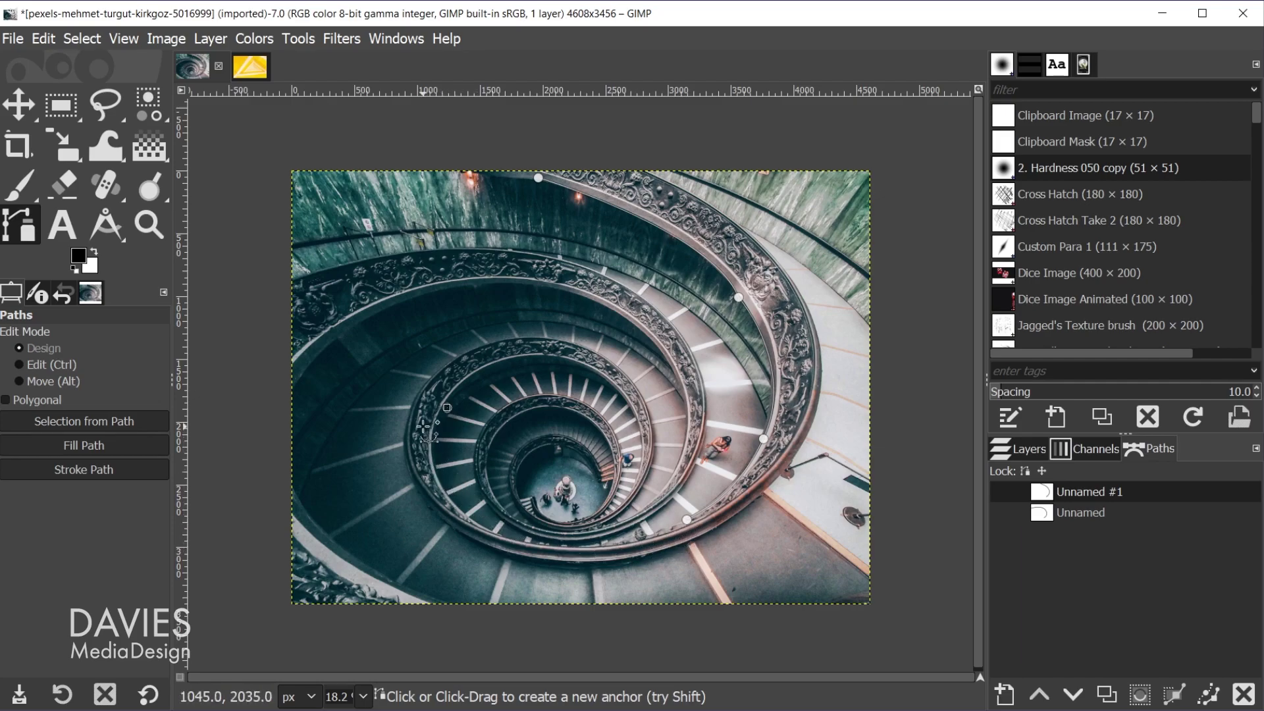
drag(505, 346, 684, 390)
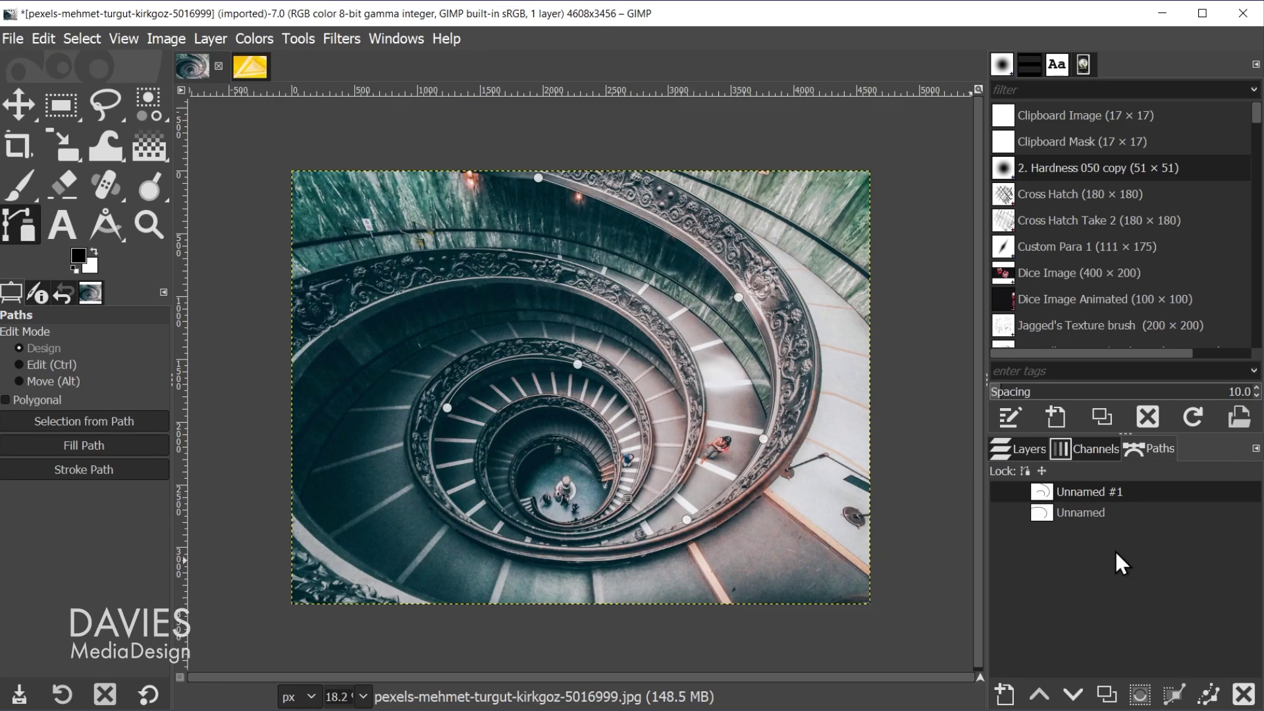
- Stroke the two-part path with an 8 px solid black line, and inspect both stroked curves along the railings
click(1210, 696)
drag(1160, 417, 1002, 332)
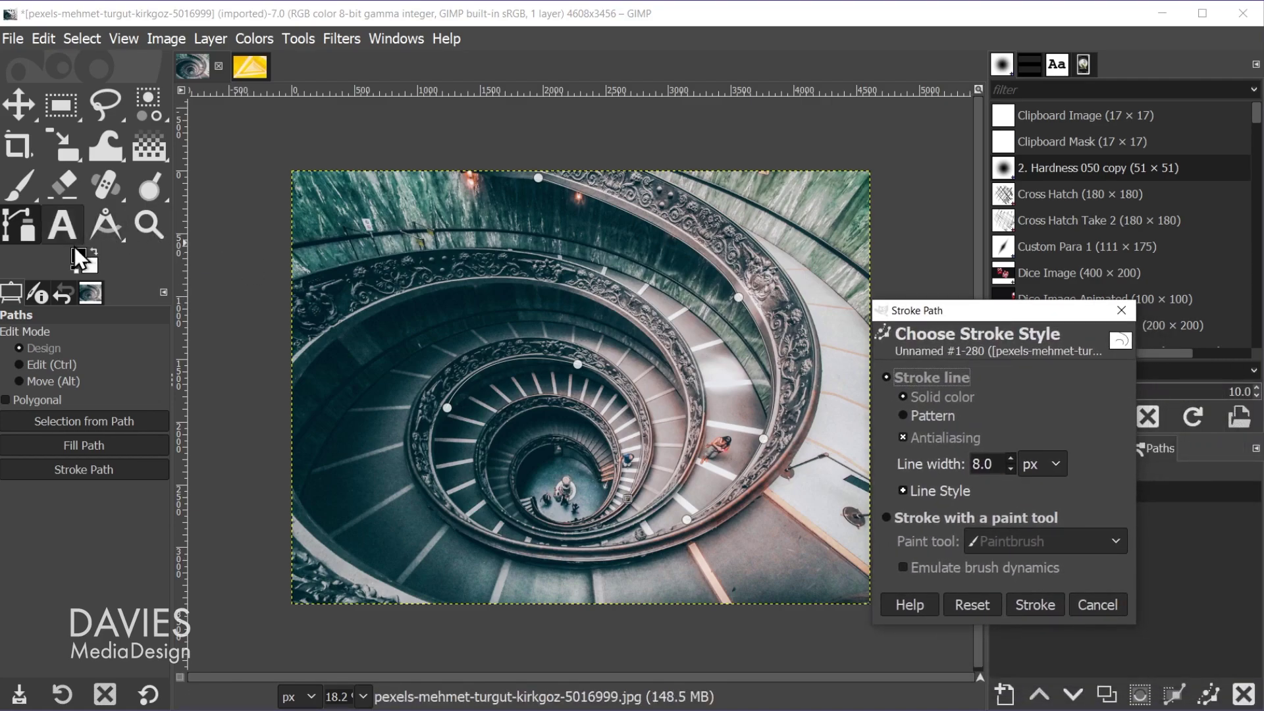
click(1044, 604)
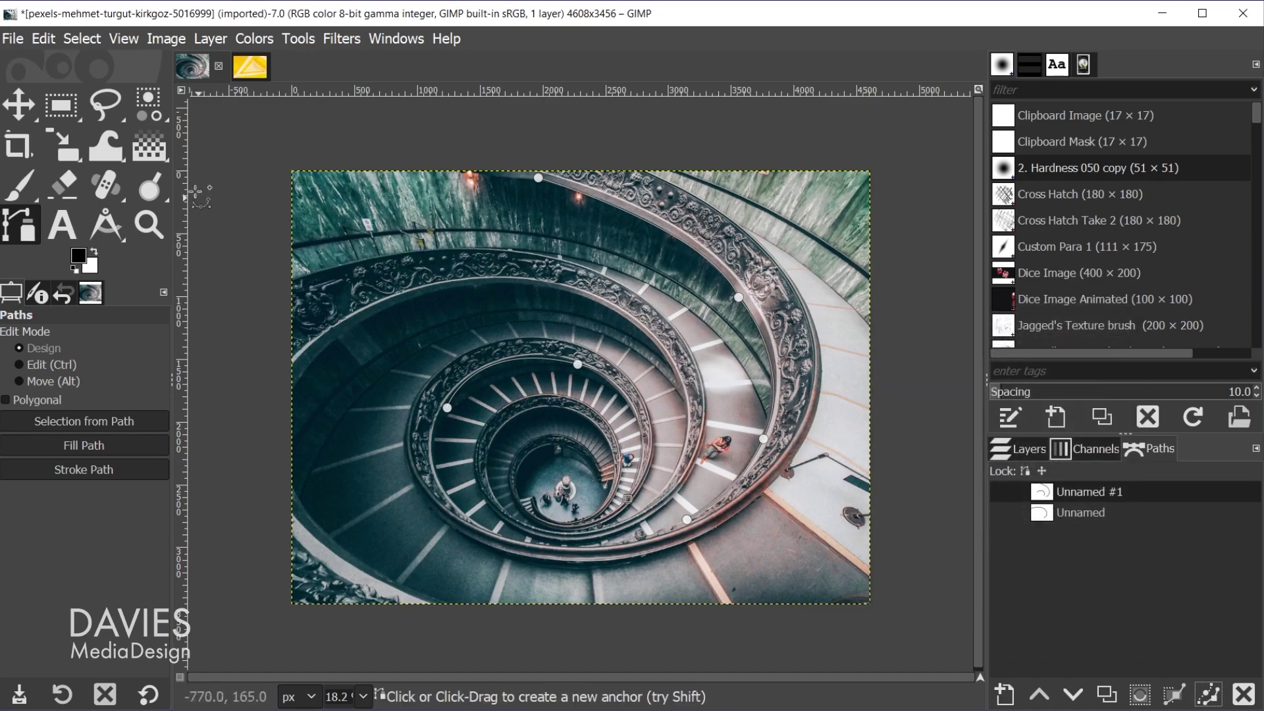
click(18, 104)
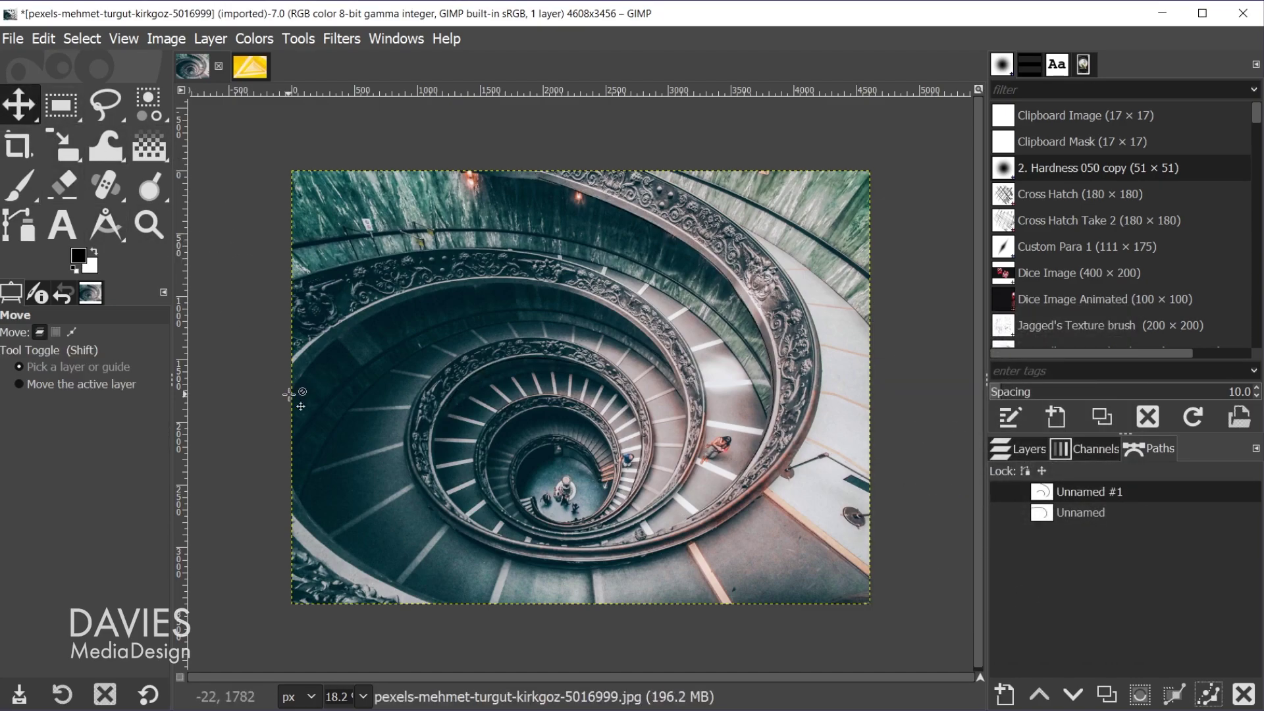
scroll(698, 537, up, 2)
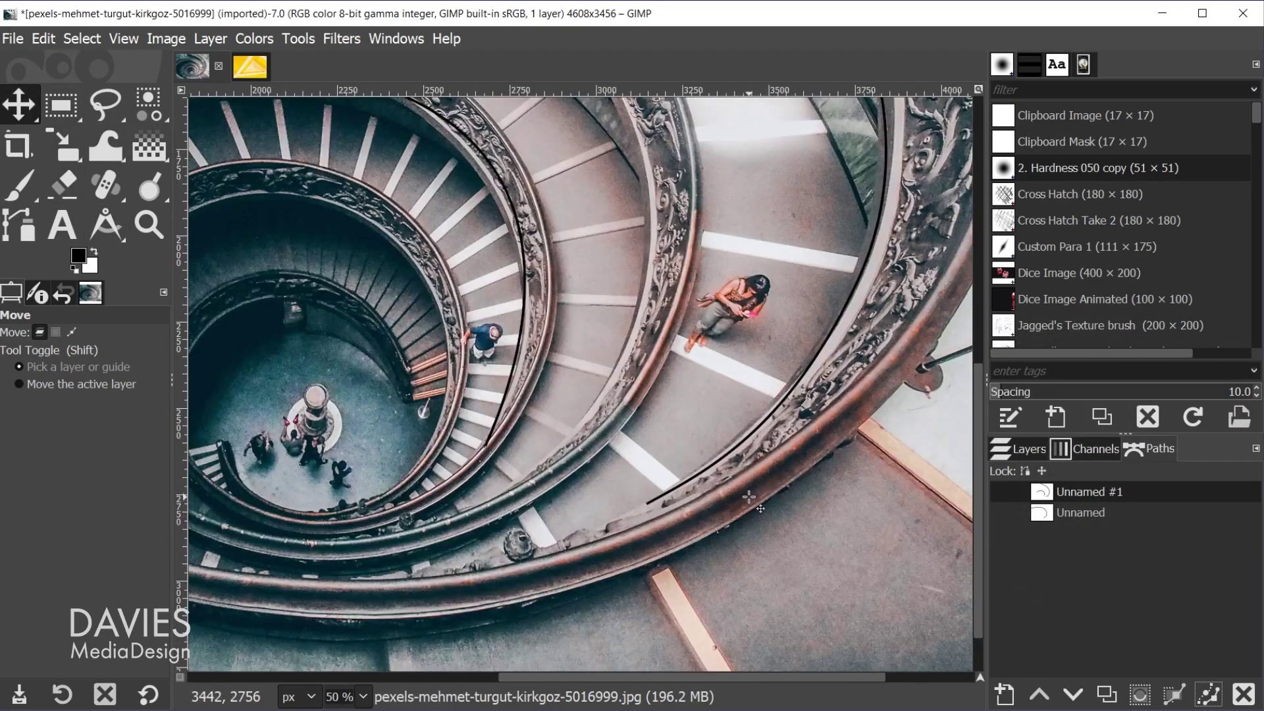
scroll(796, 454, up, 1)
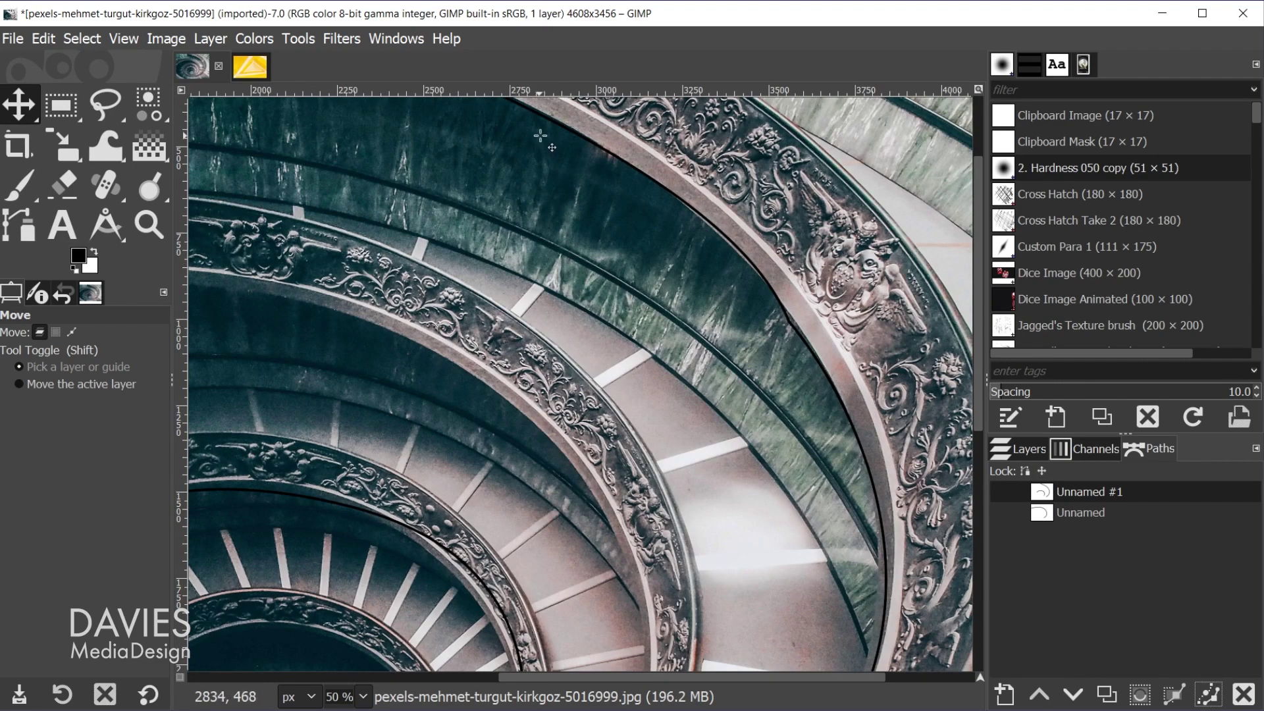
scroll(865, 461, down, 5)
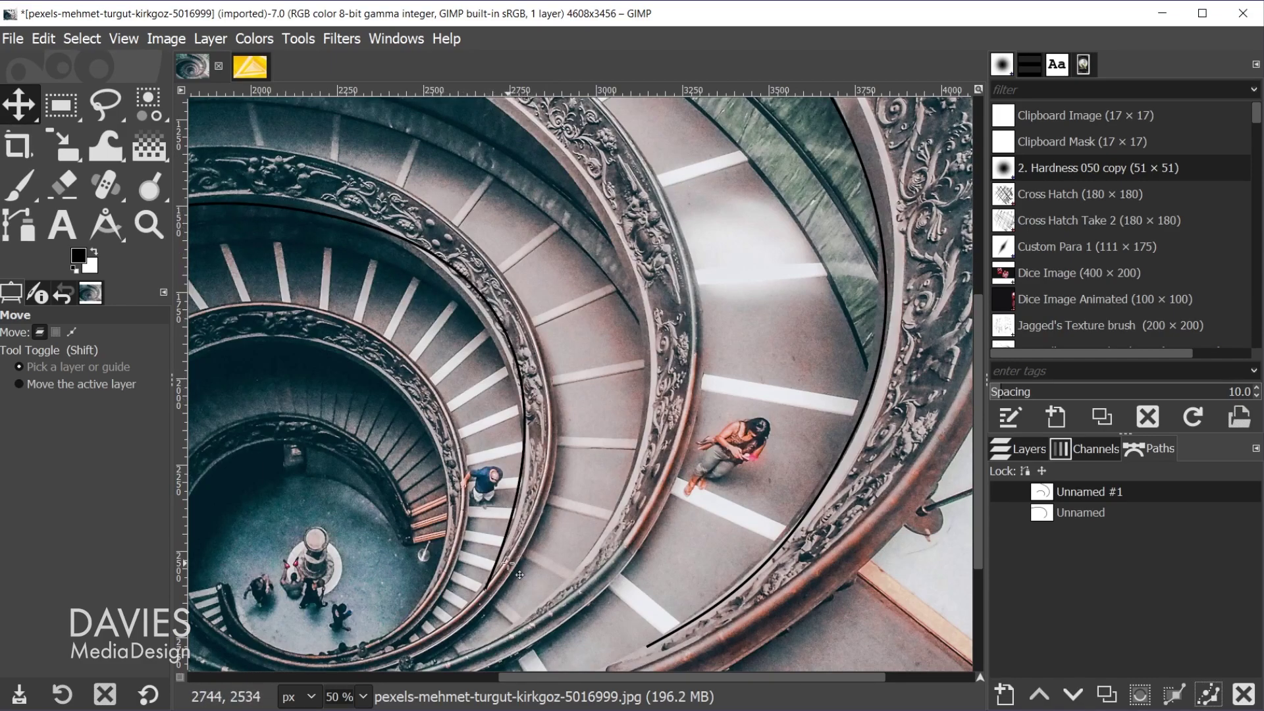
scroll(581, 622, left, 5)
scroll(651, 595, down, 1)
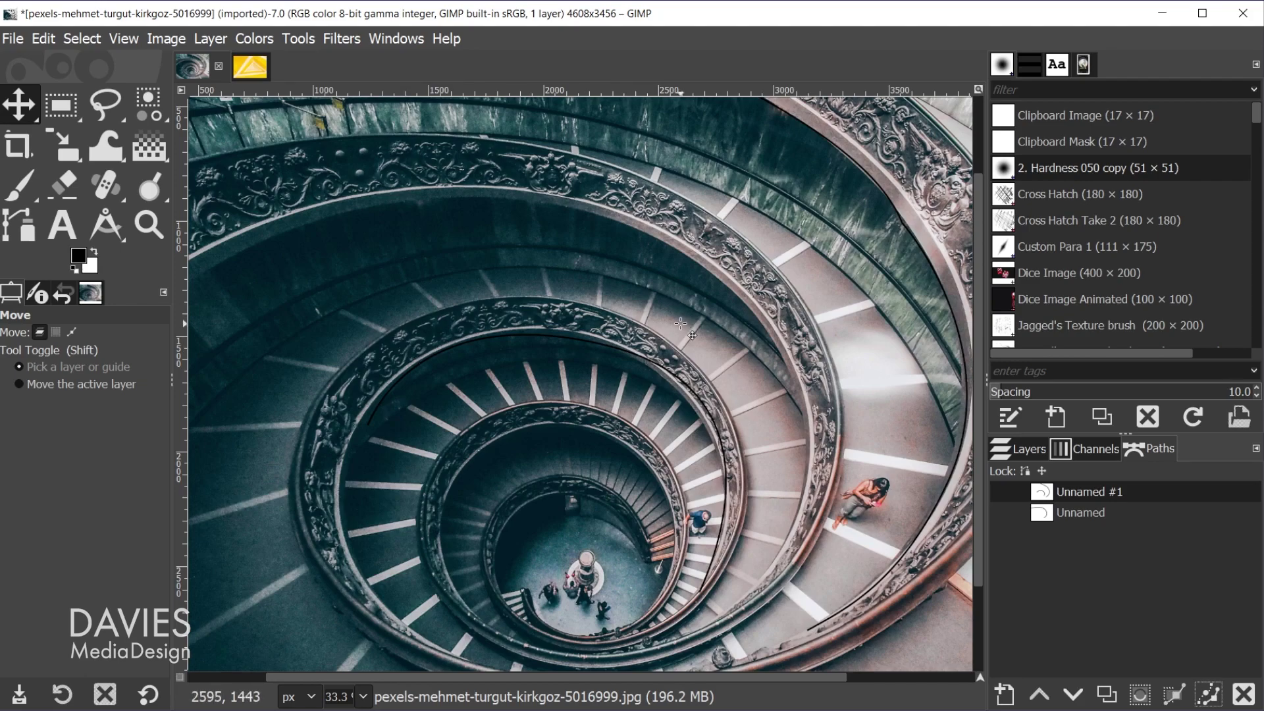
- Make the Unnamed #1 path visible, and start a Unified Transform on it in path mode
click(1000, 492)
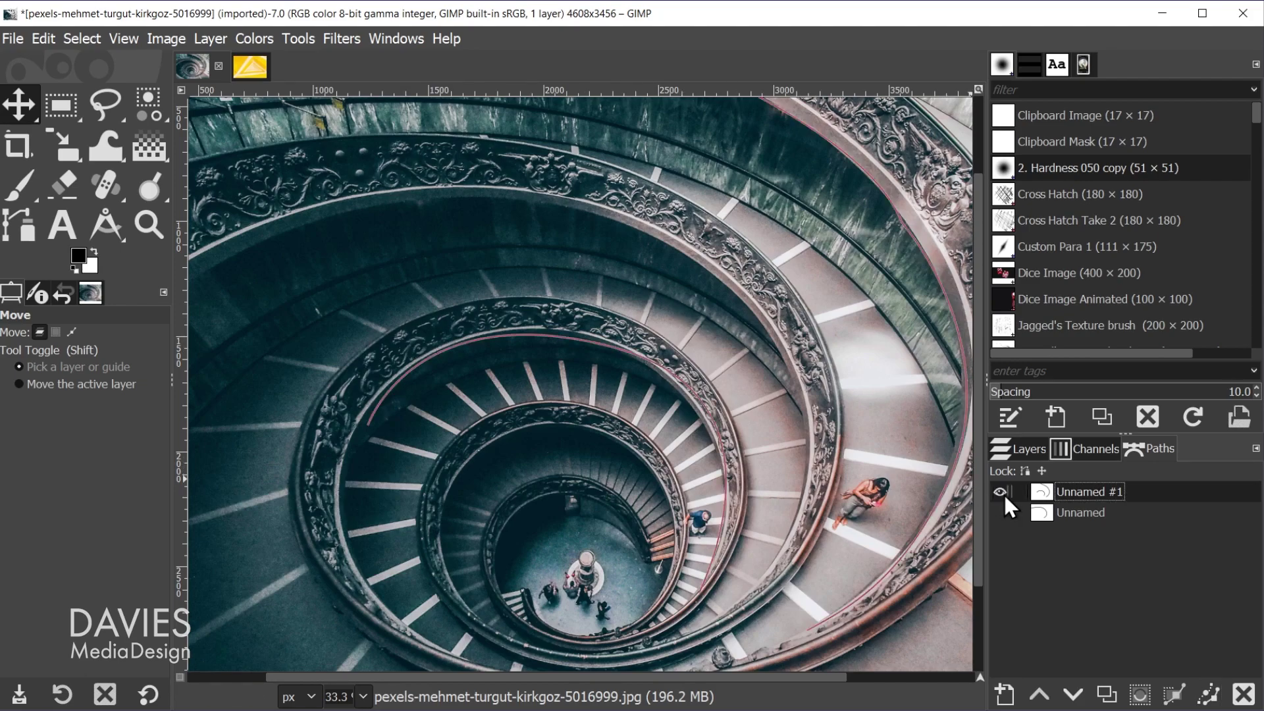
click(63, 146)
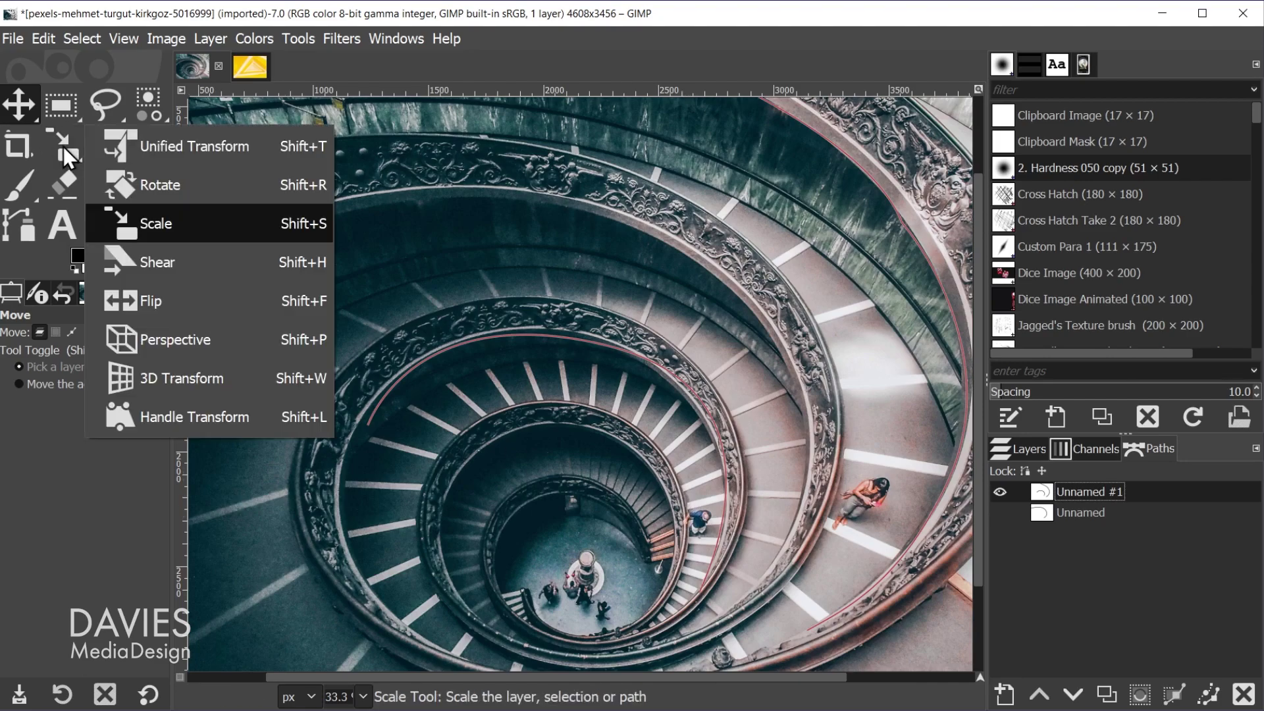
click(194, 147)
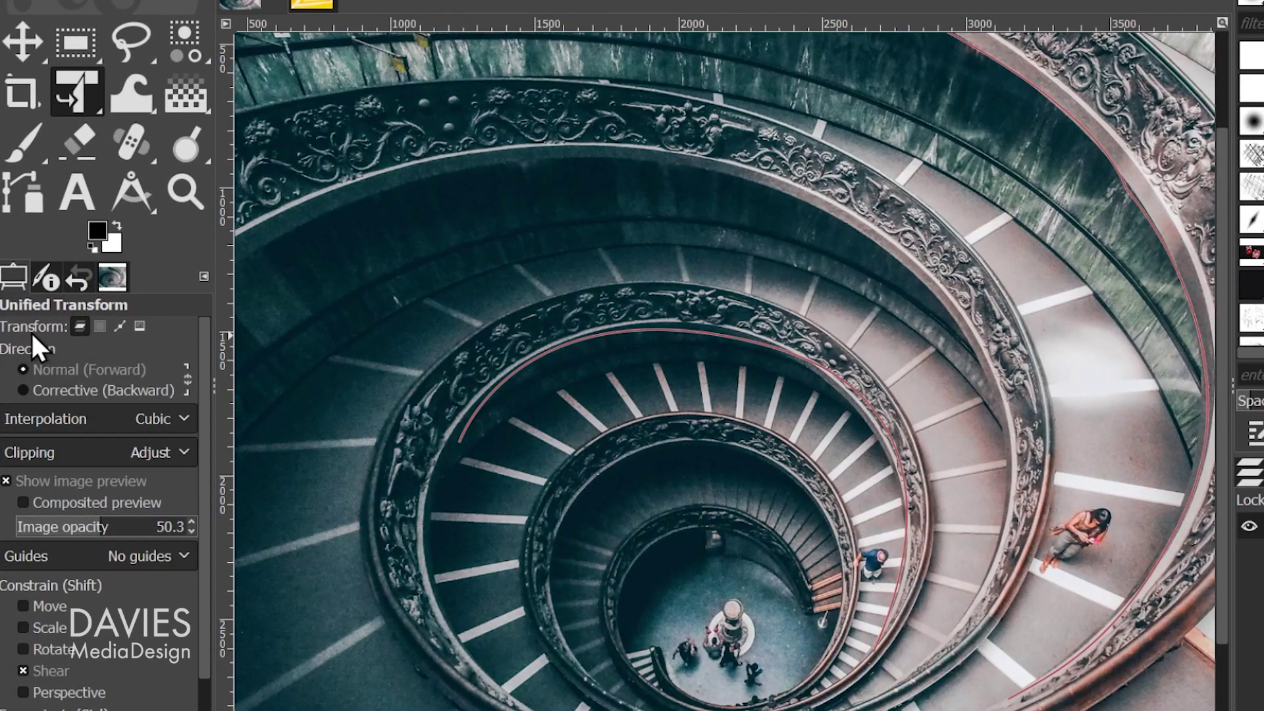
click(118, 327)
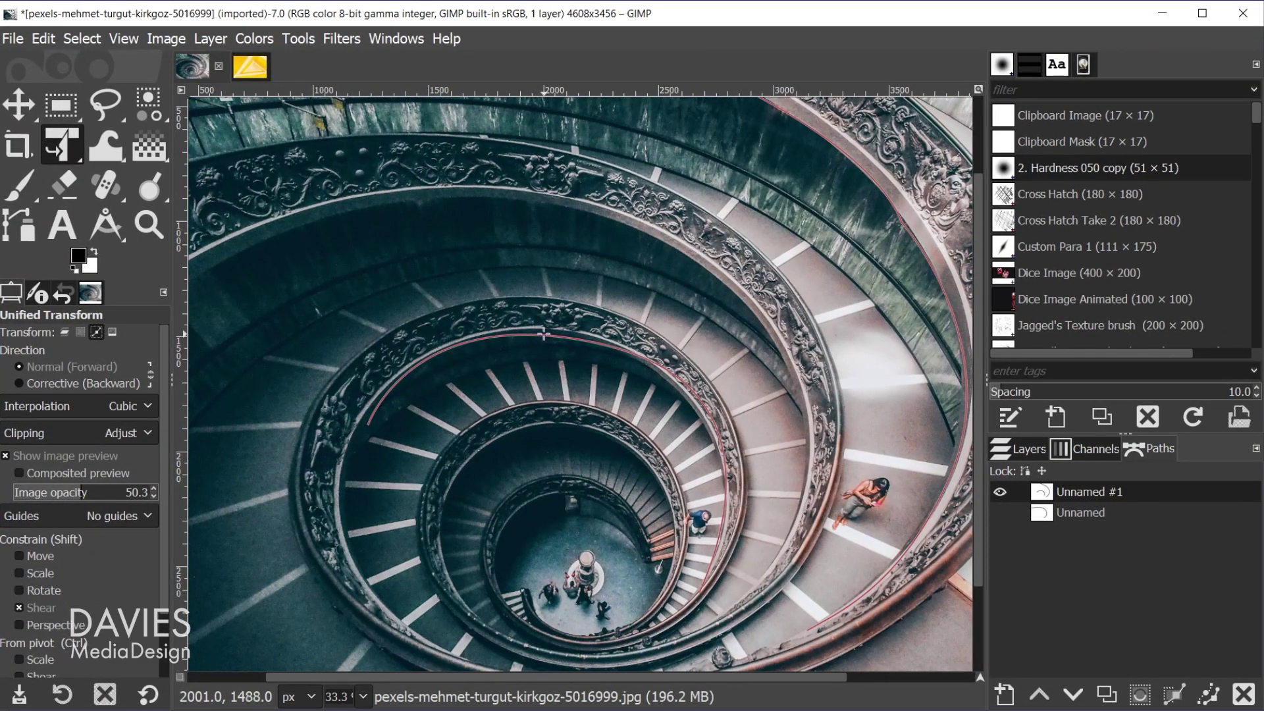
click(544, 334)
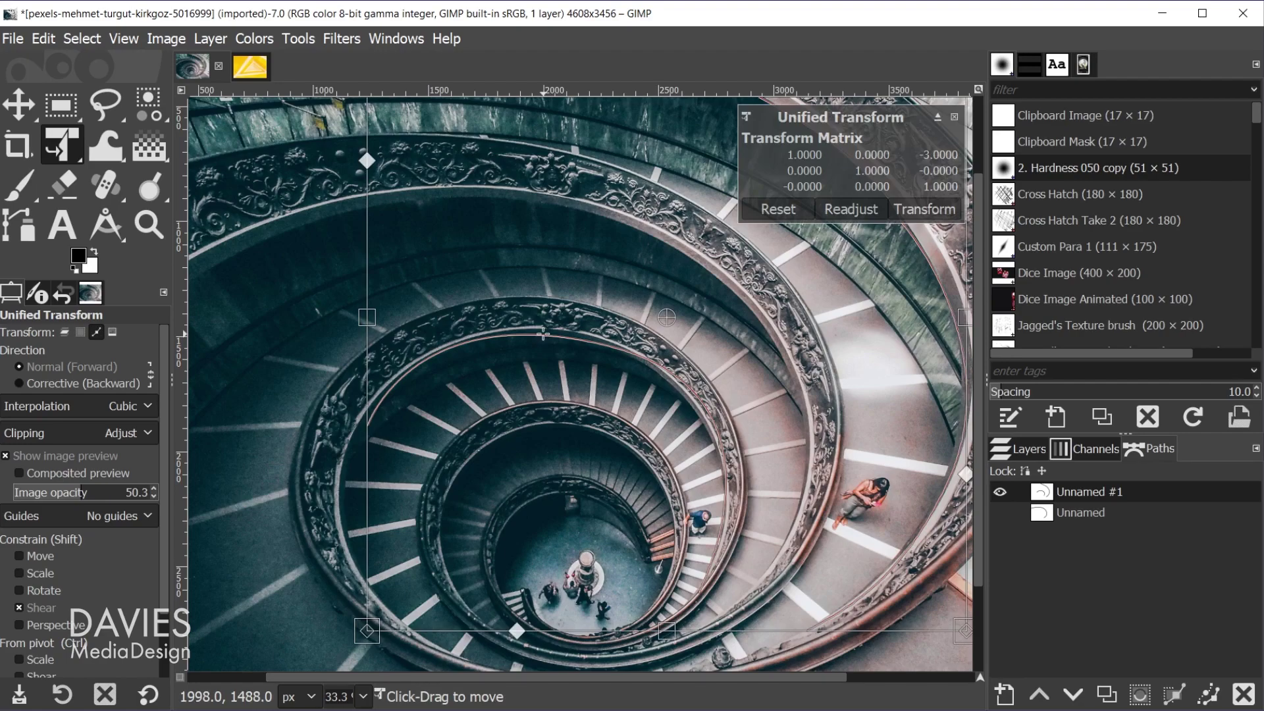
key(minus)
key(minus)
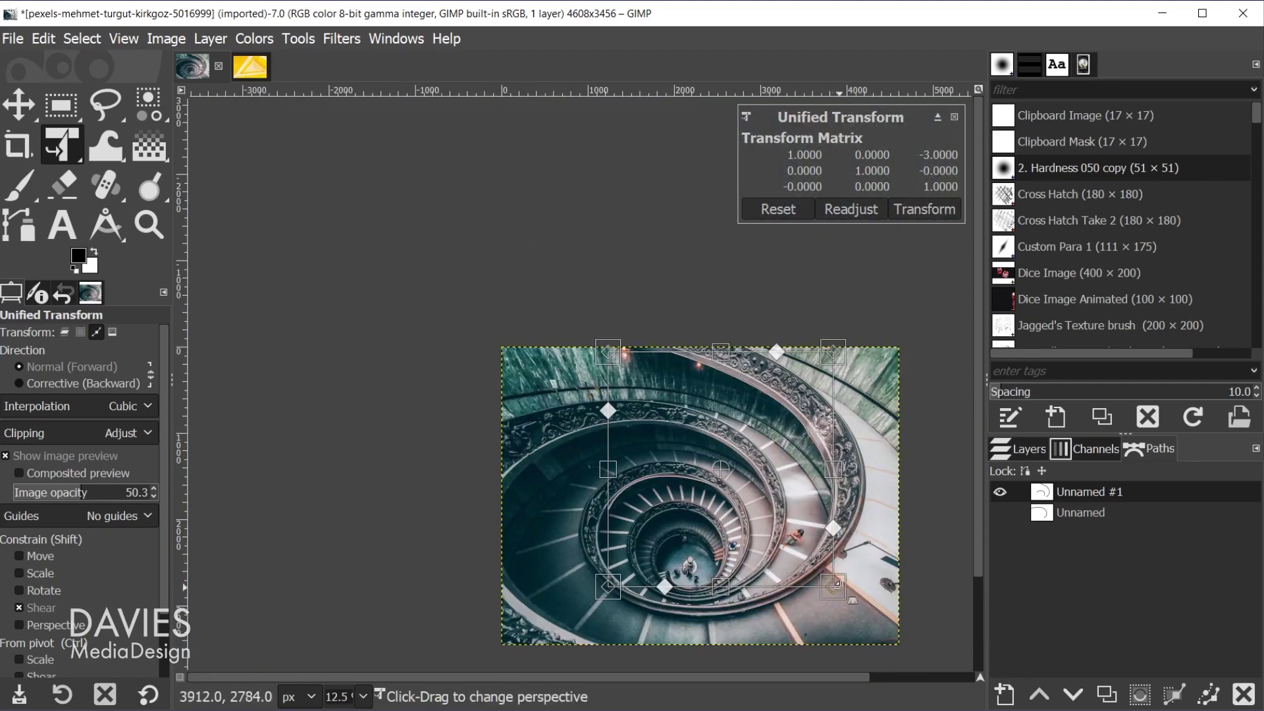
- Enlarge the two-part path, shear it vertically, rotate it counterclockwise and apply the transform
drag(478, 586, 312, 708)
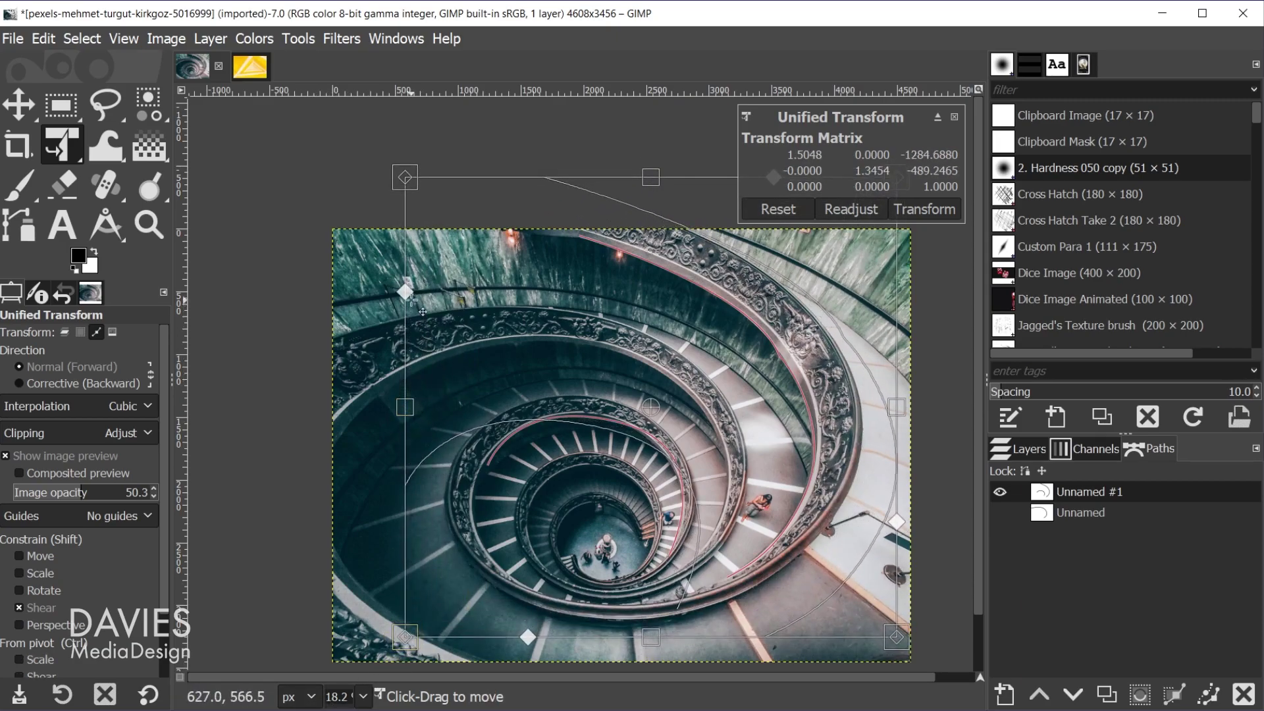
drag(406, 290, 478, 240)
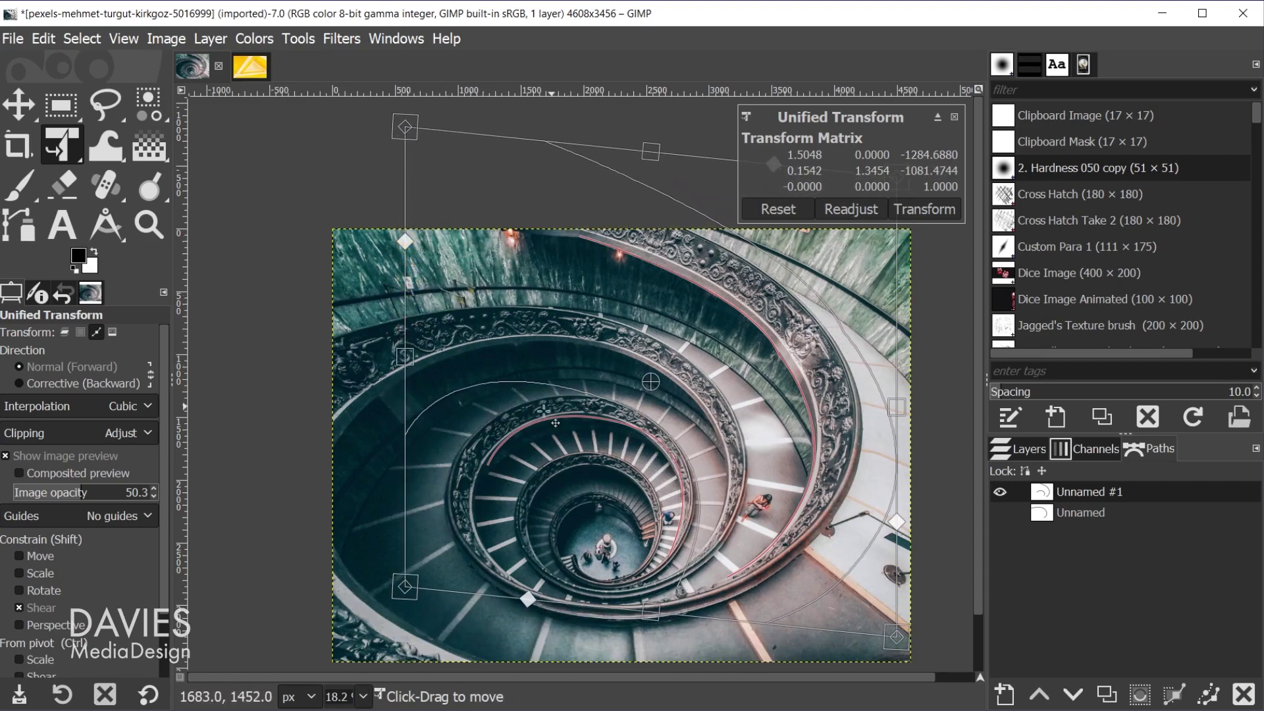
drag(362, 594, 510, 626)
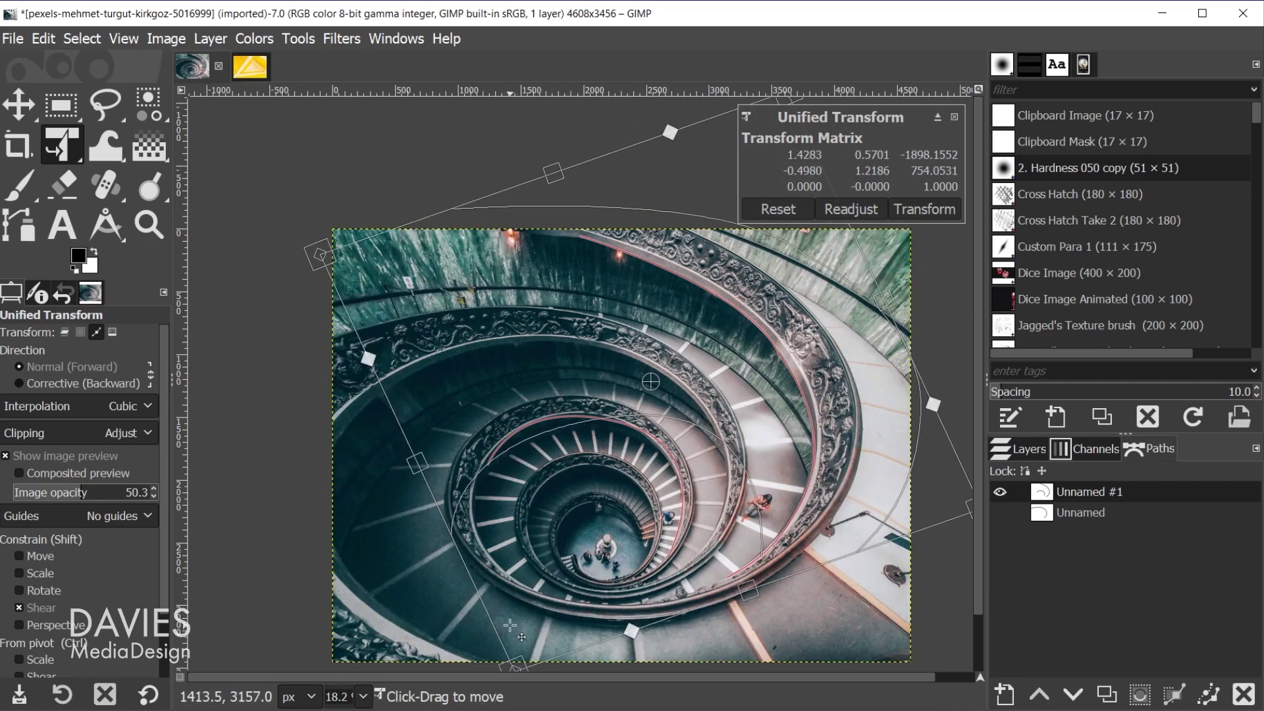
click(928, 209)
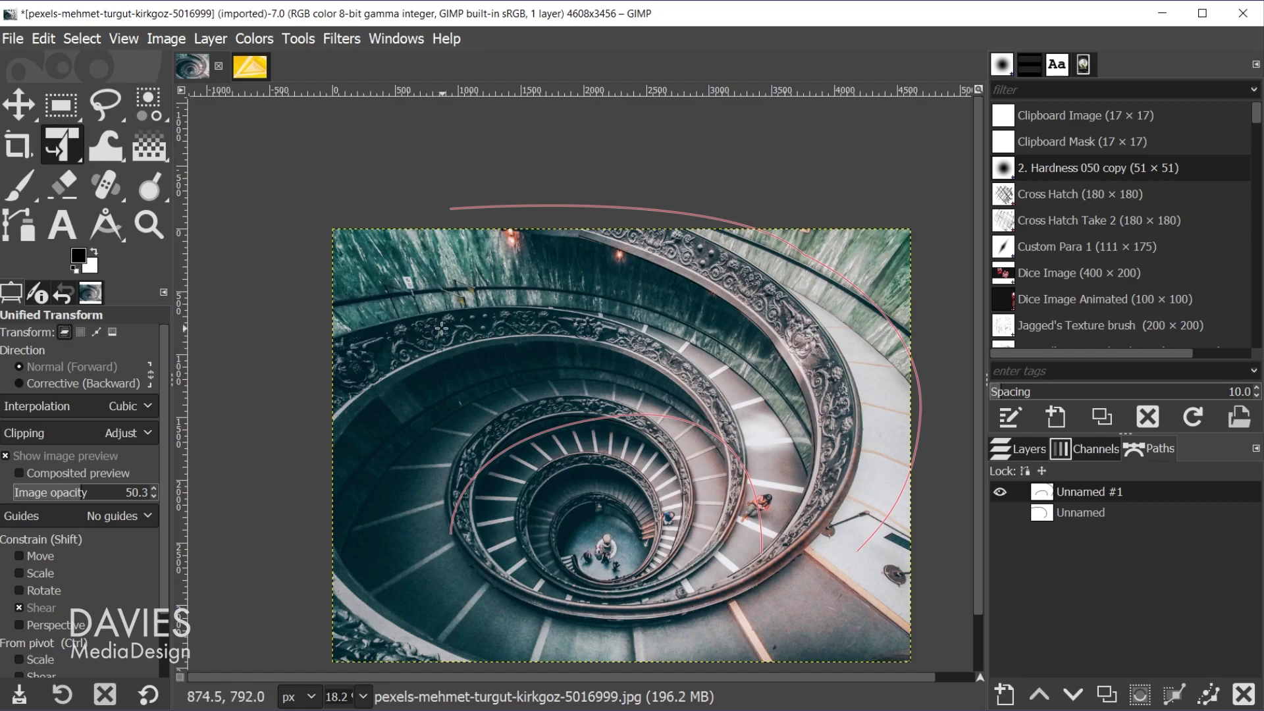
- Cancel the layer's Unified Transform on the spiral staircase and switch to the yellow triangular staircase image
click(492, 279)
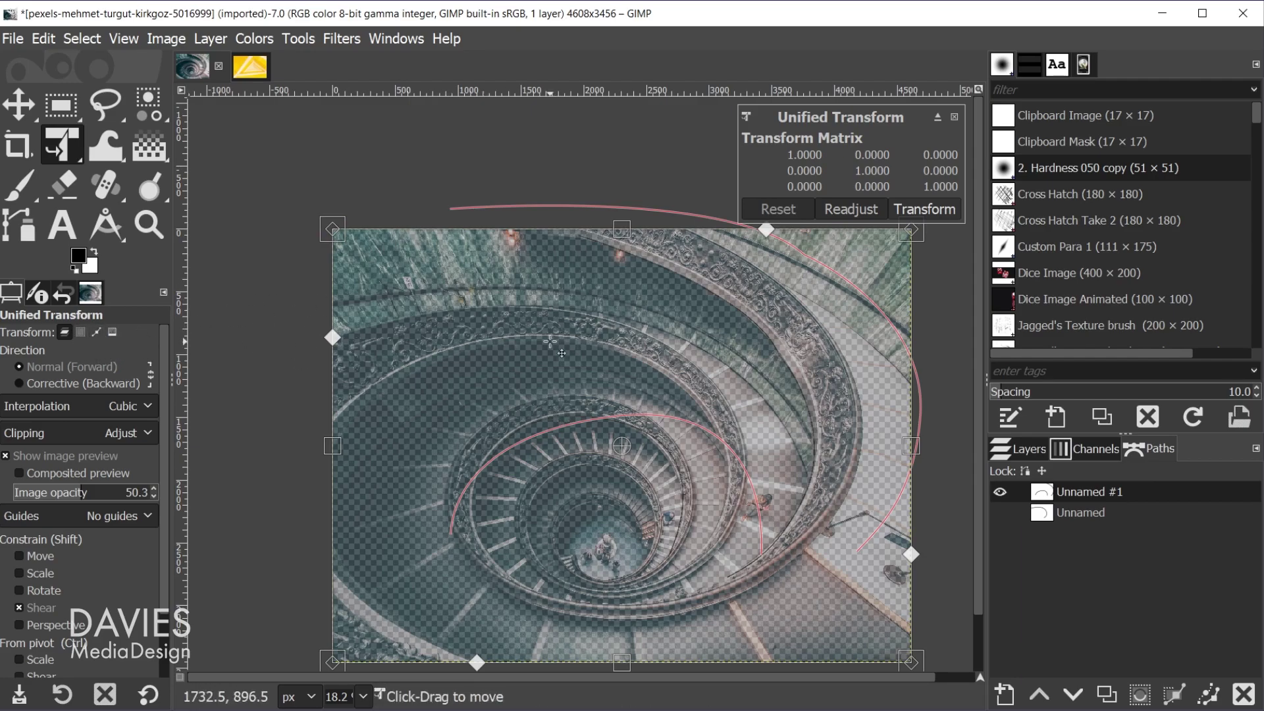
click(955, 117)
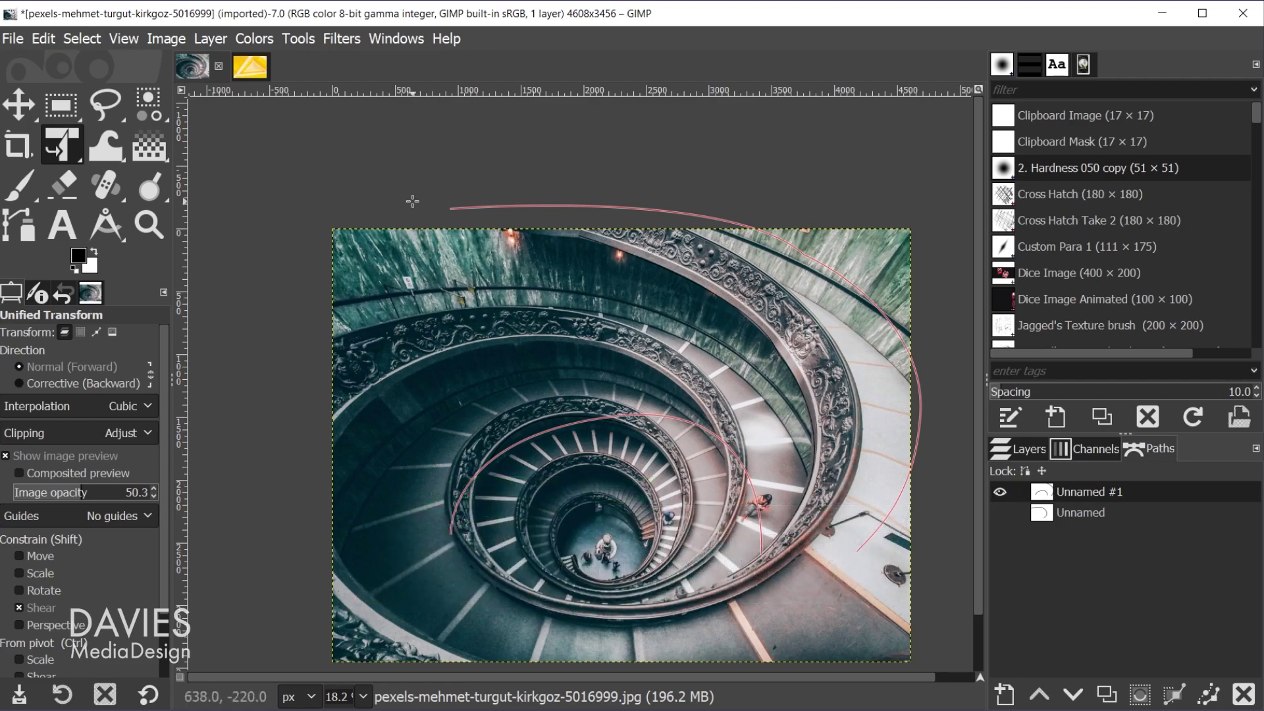
click(243, 70)
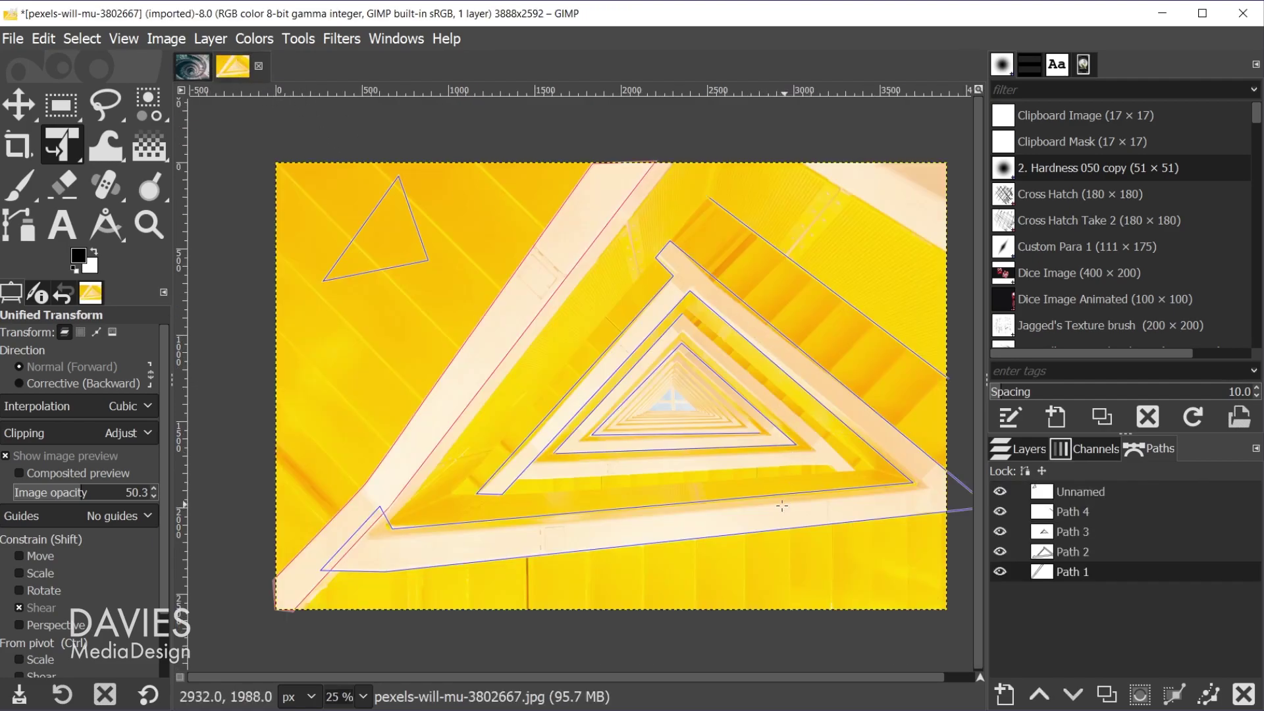
- Link the yellow photo layer and all five of its paths so that they transform together
click(999, 491)
click(1000, 491)
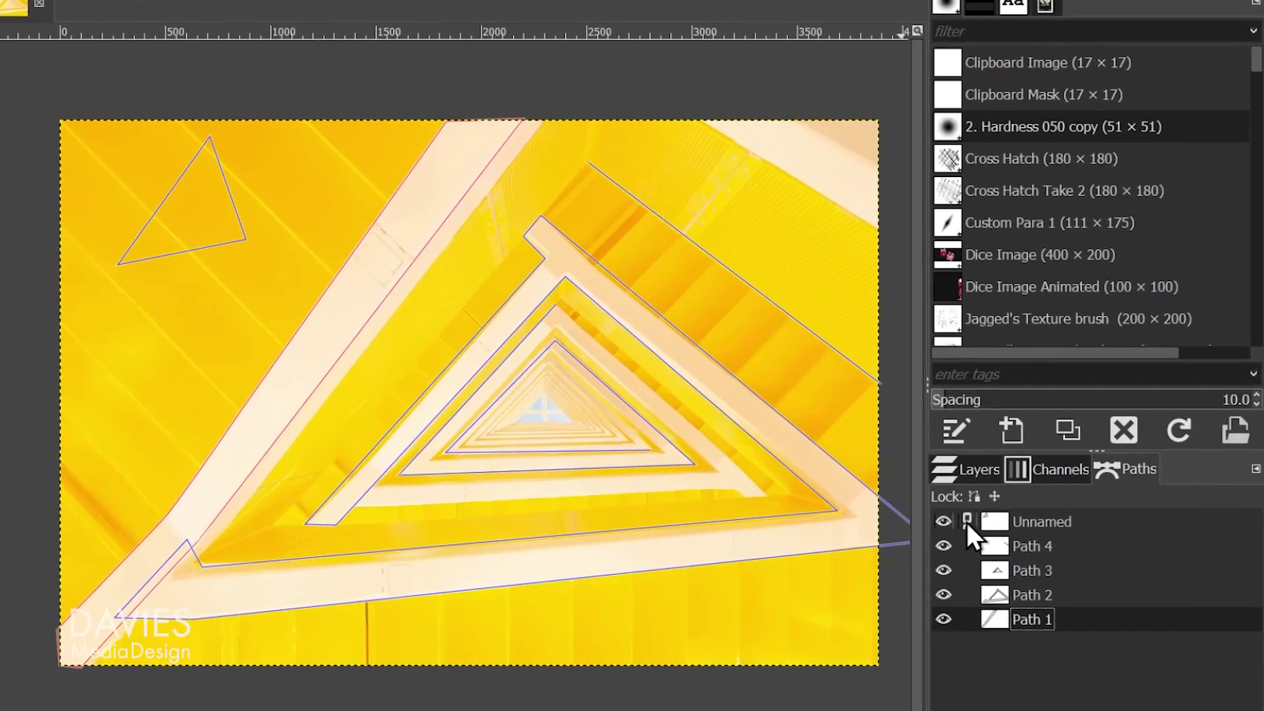
click(967, 521)
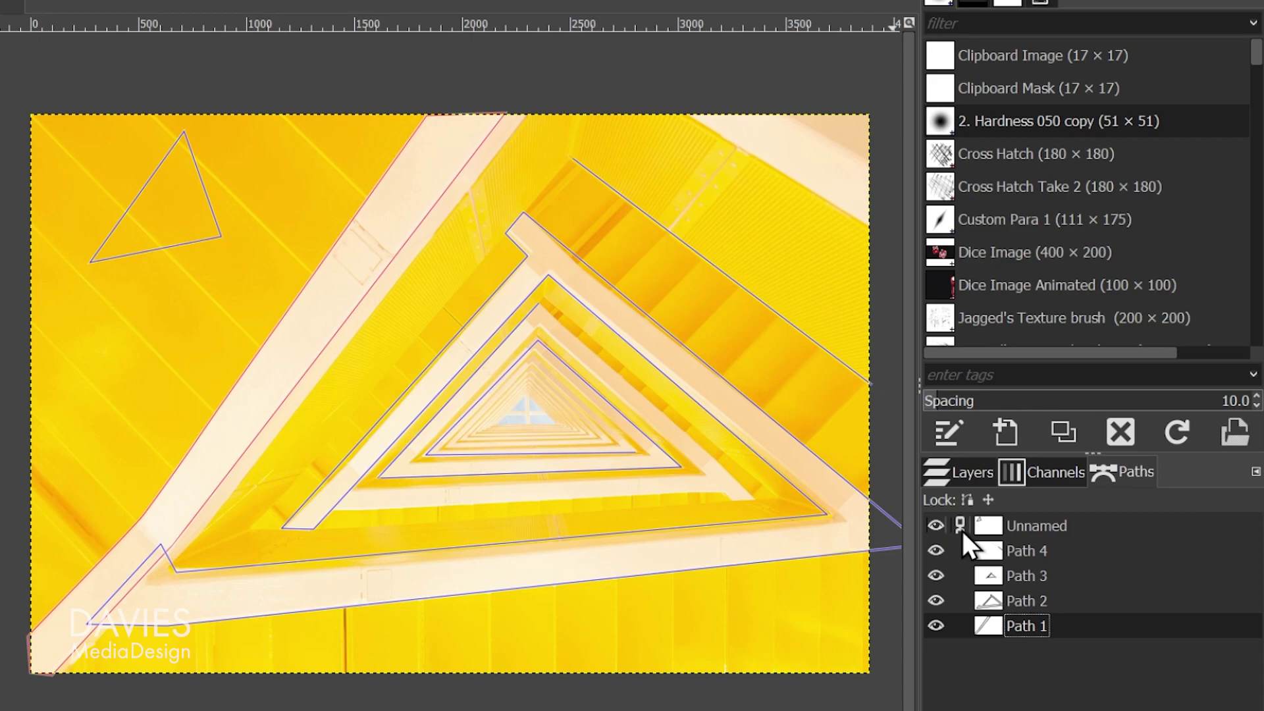
click(970, 473)
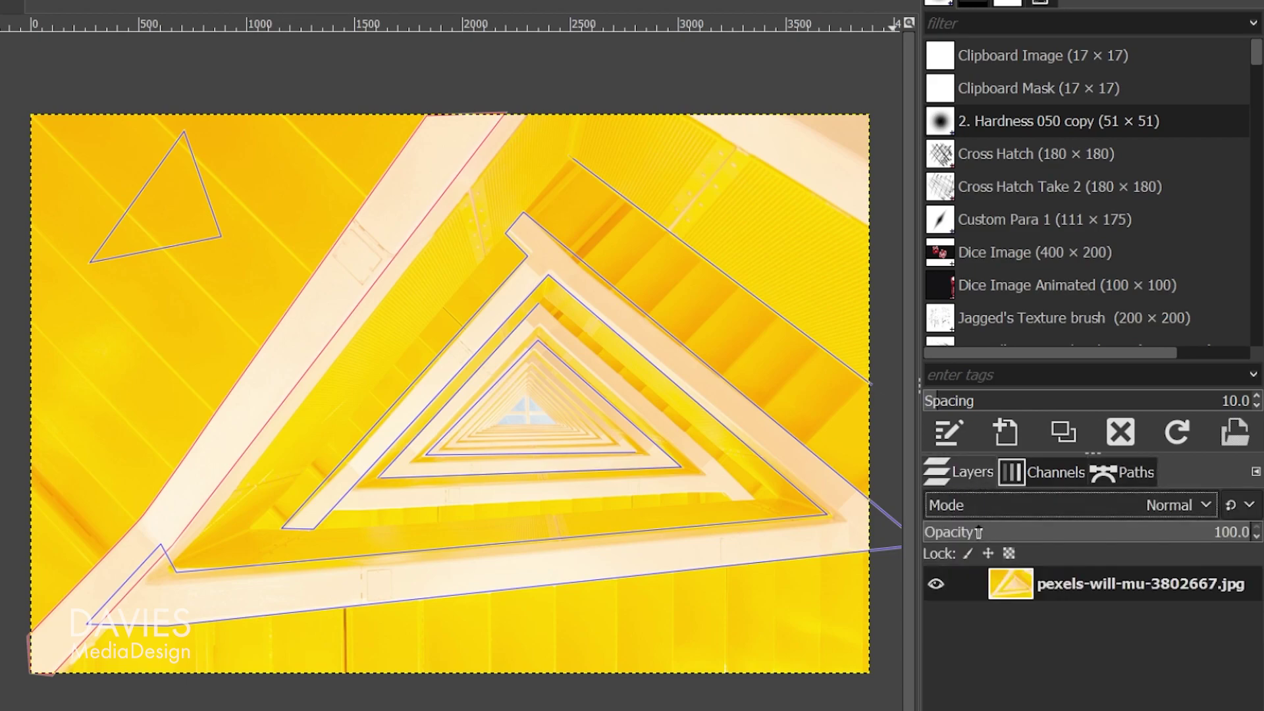
click(970, 582)
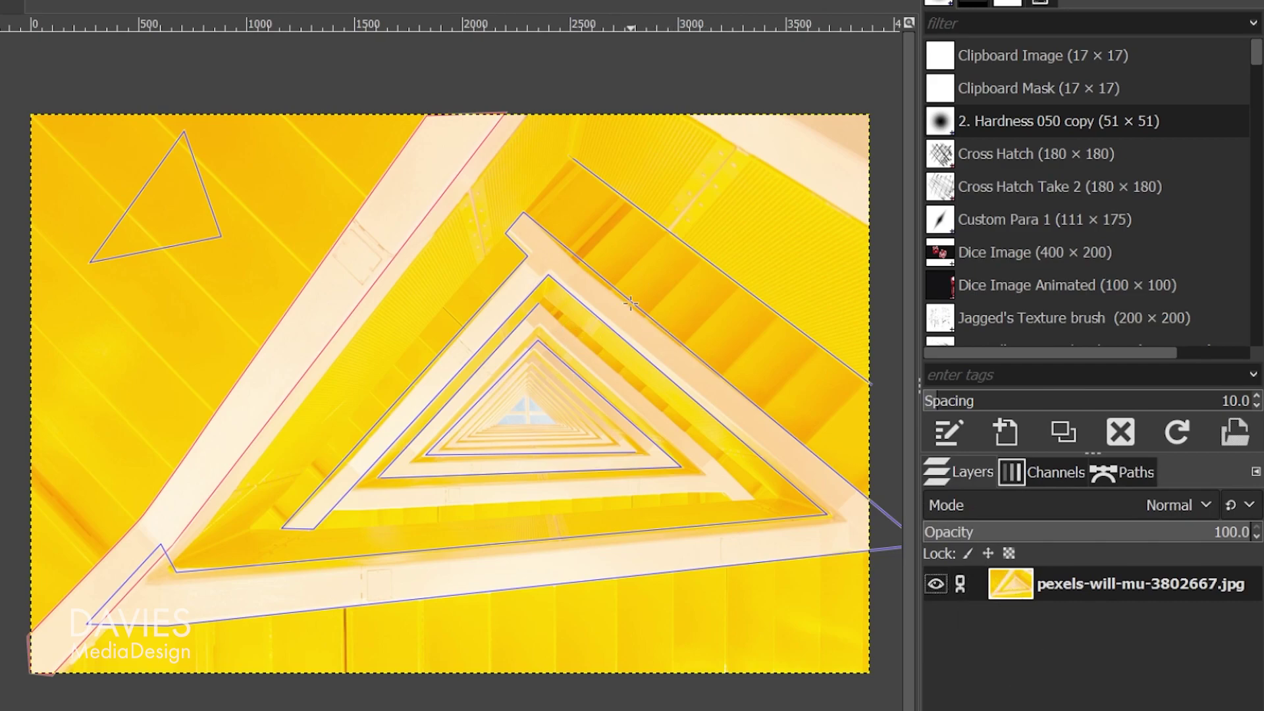
click(1132, 471)
click(961, 551)
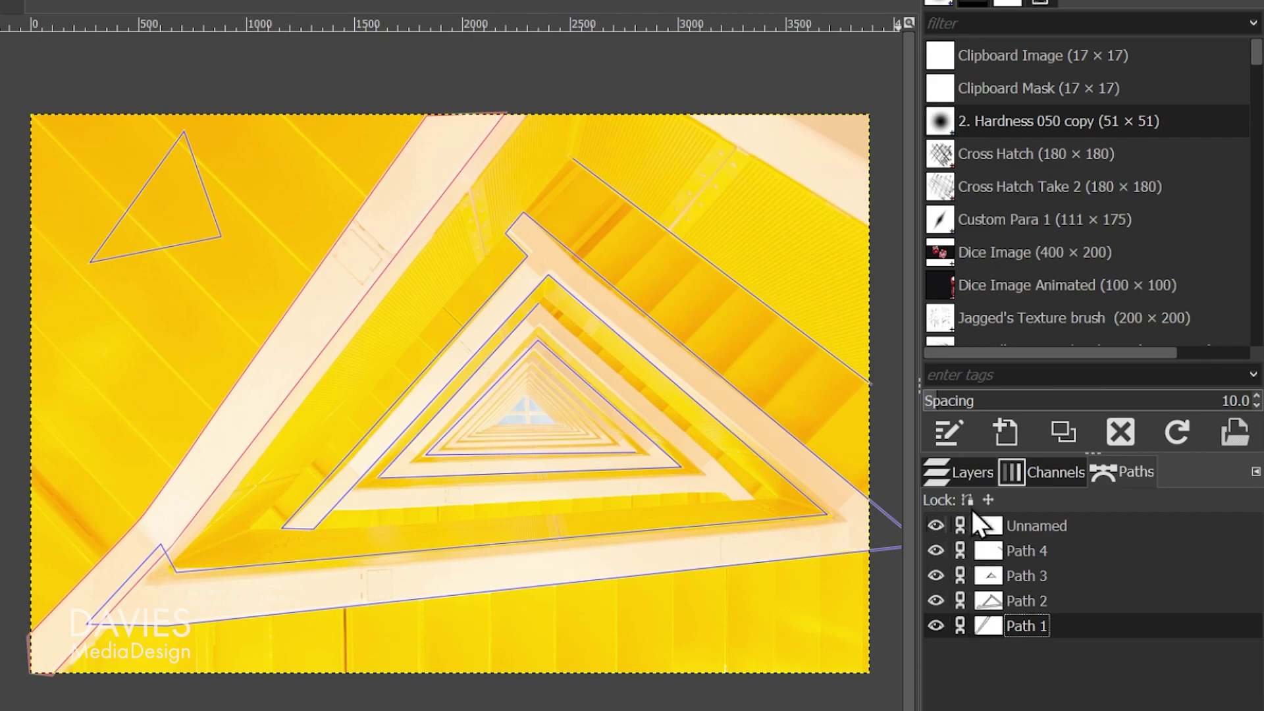
- Scale the linked photo layer down to about 2270 × 1513 px around its center, and undo the scaling
click(965, 472)
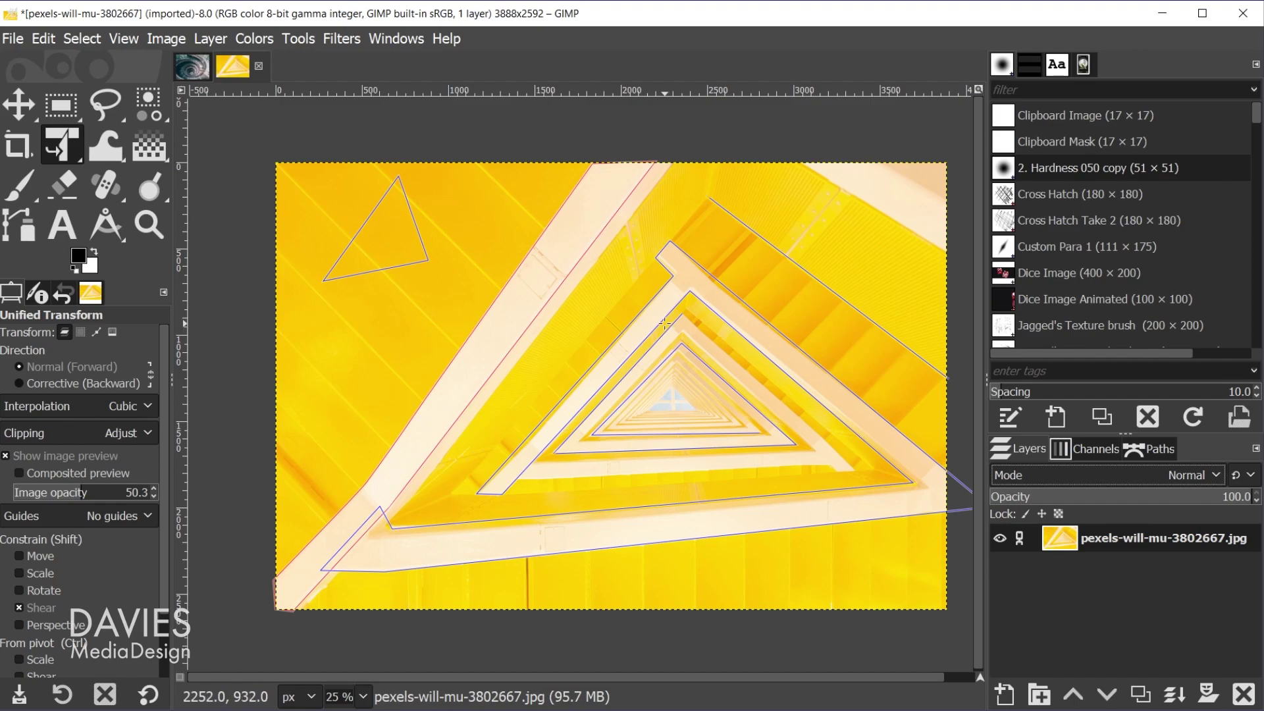
key(shift+s)
click(669, 333)
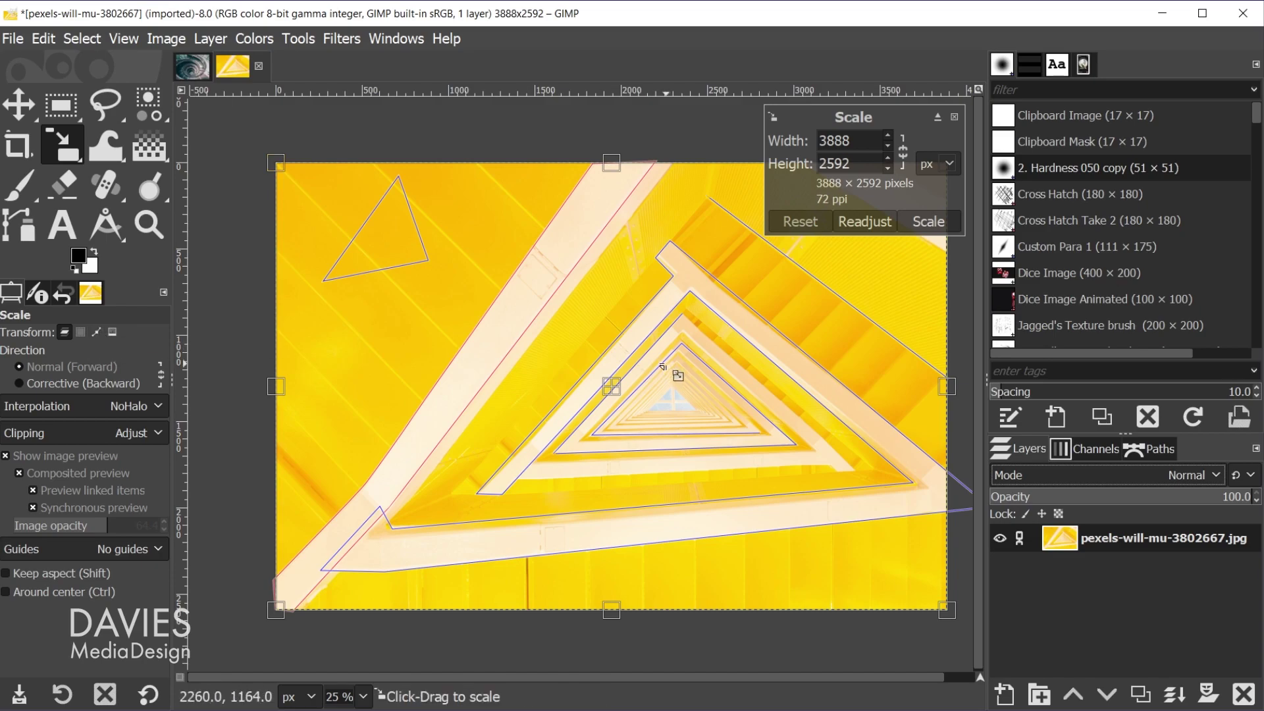
drag(276, 163, 551, 353)
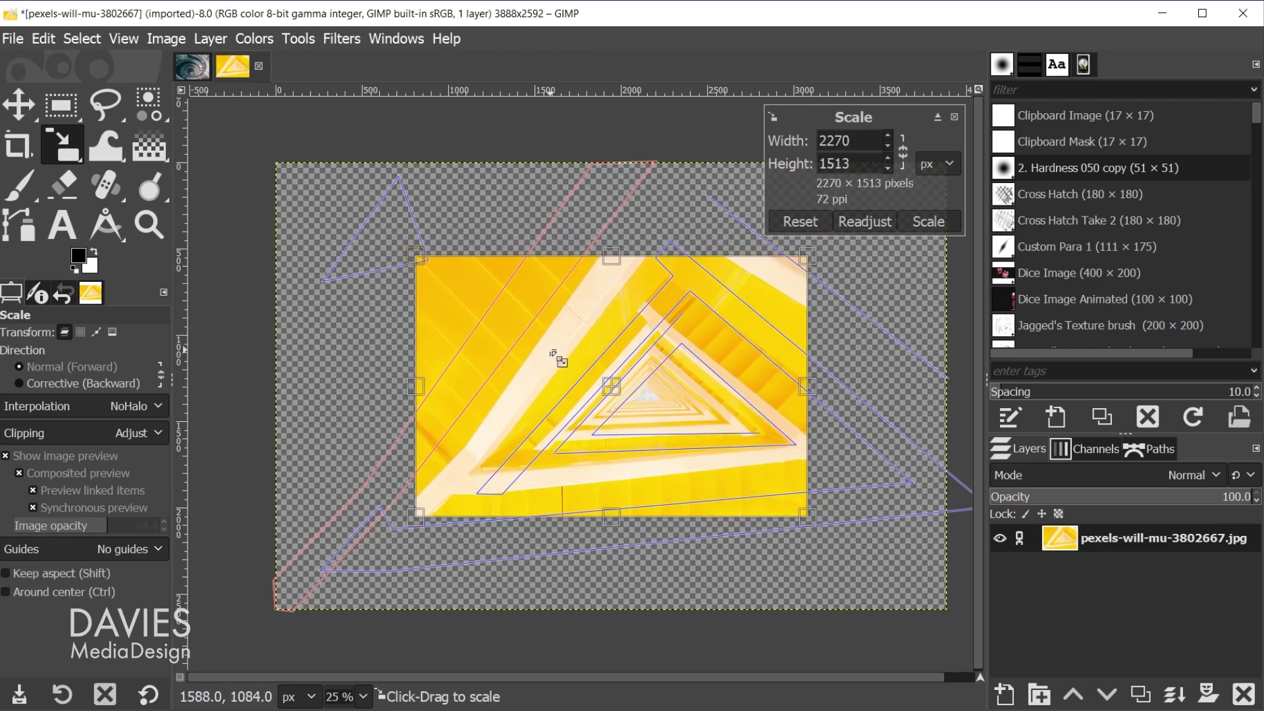
click(939, 223)
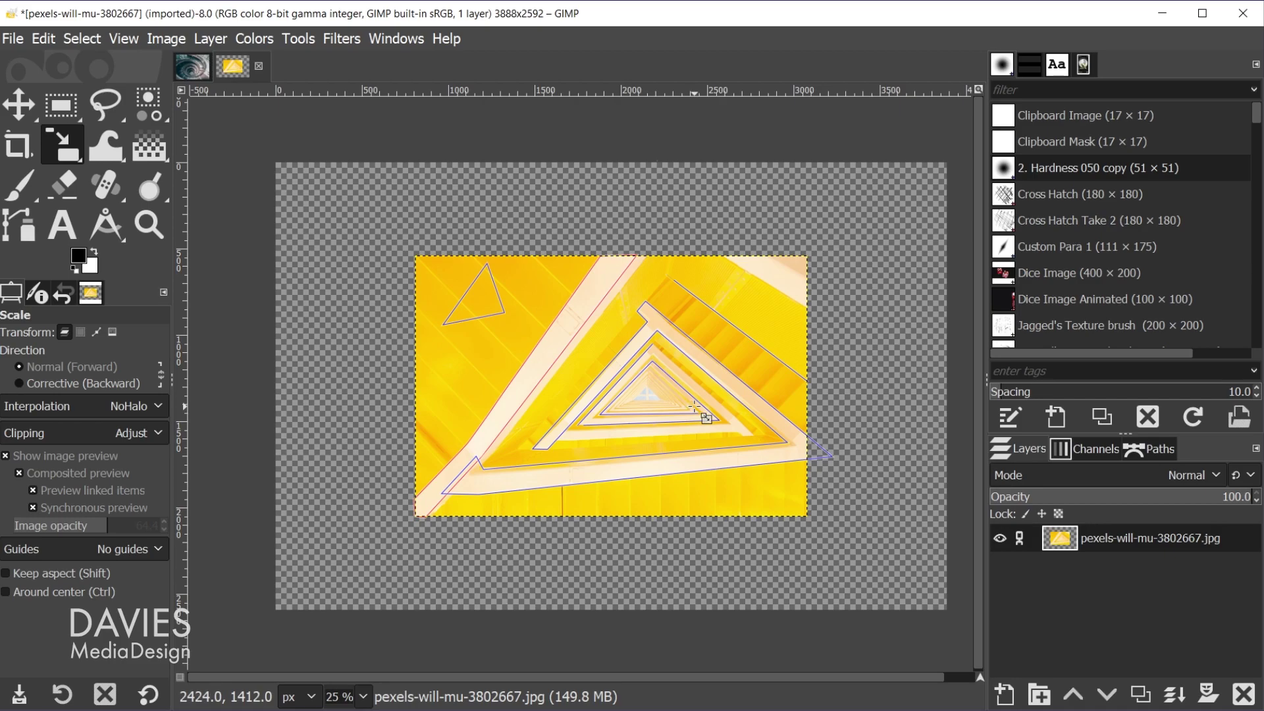
key(ctrl+z)
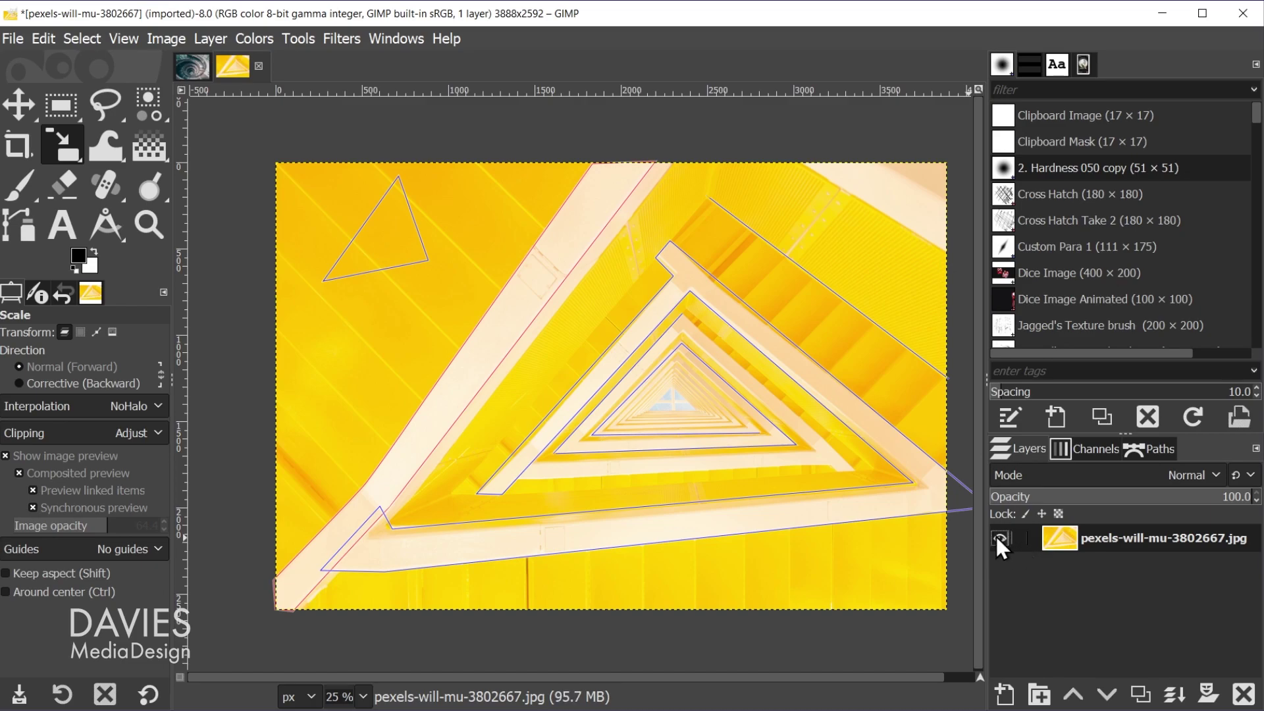
- Scale the linked paths in path mode, with Path 1 at about 1292 × 1552 px, and undo the scaling
click(1151, 449)
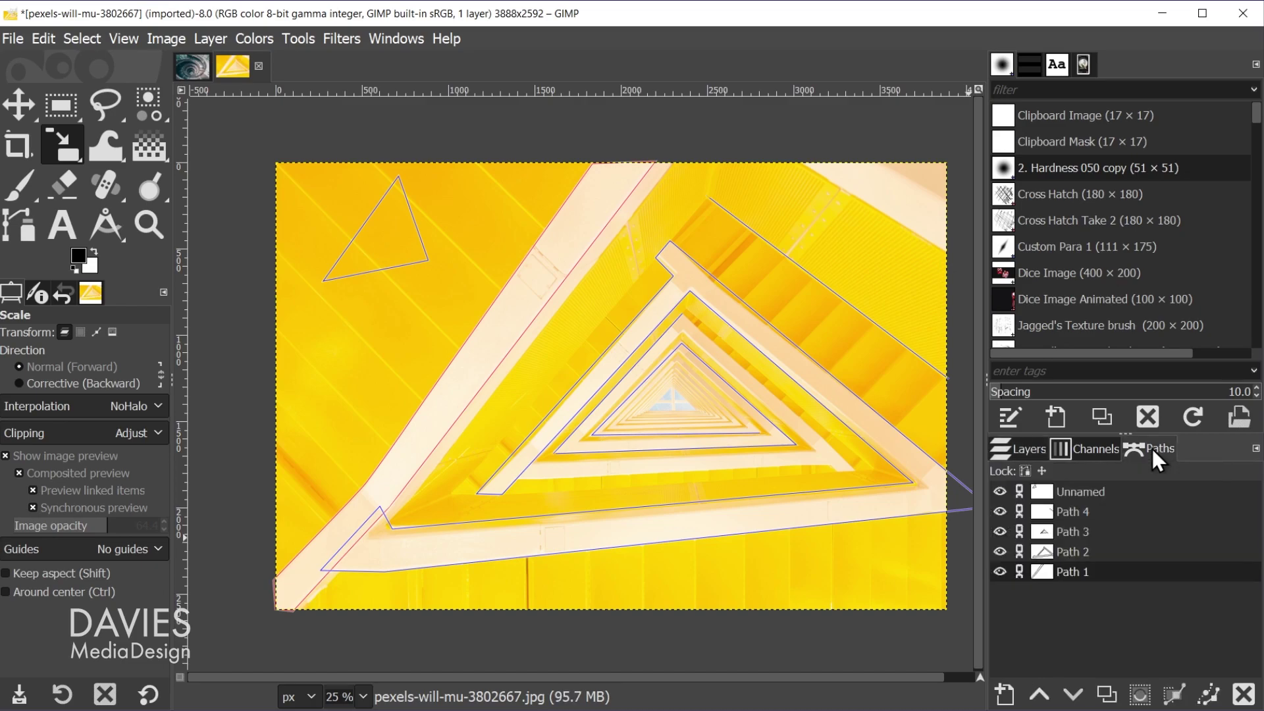
click(491, 298)
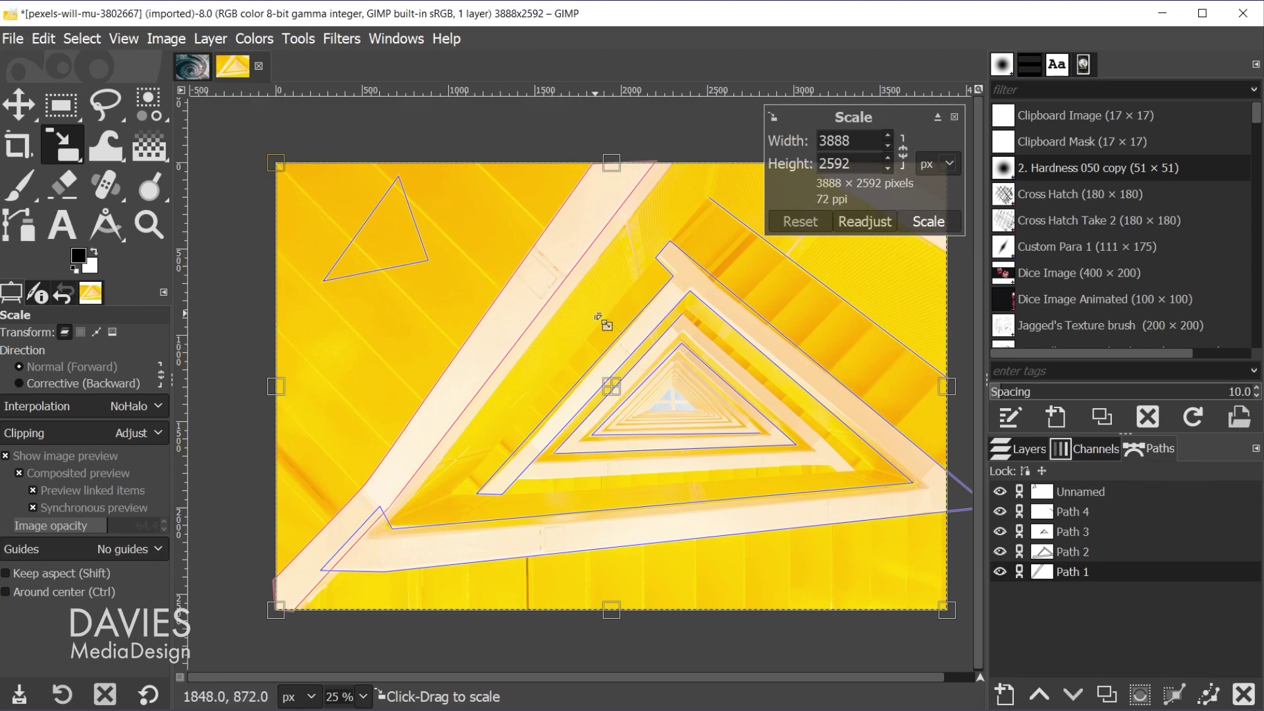
click(97, 333)
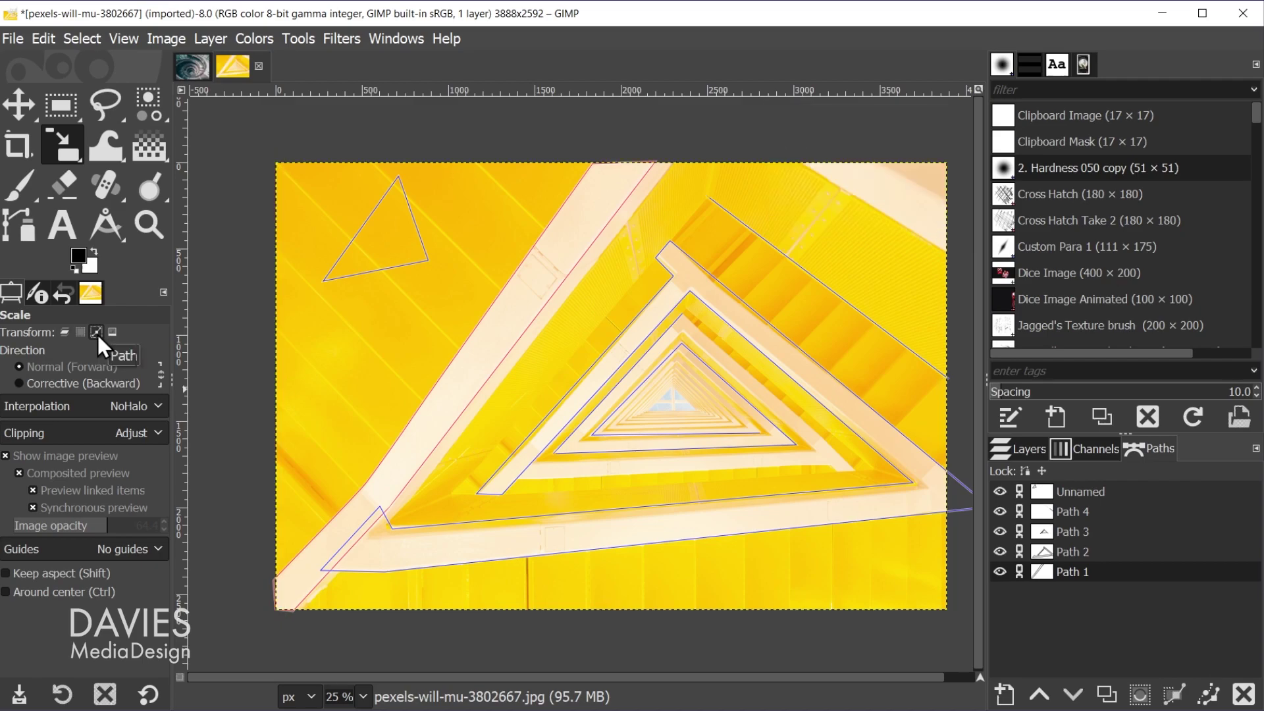
click(427, 255)
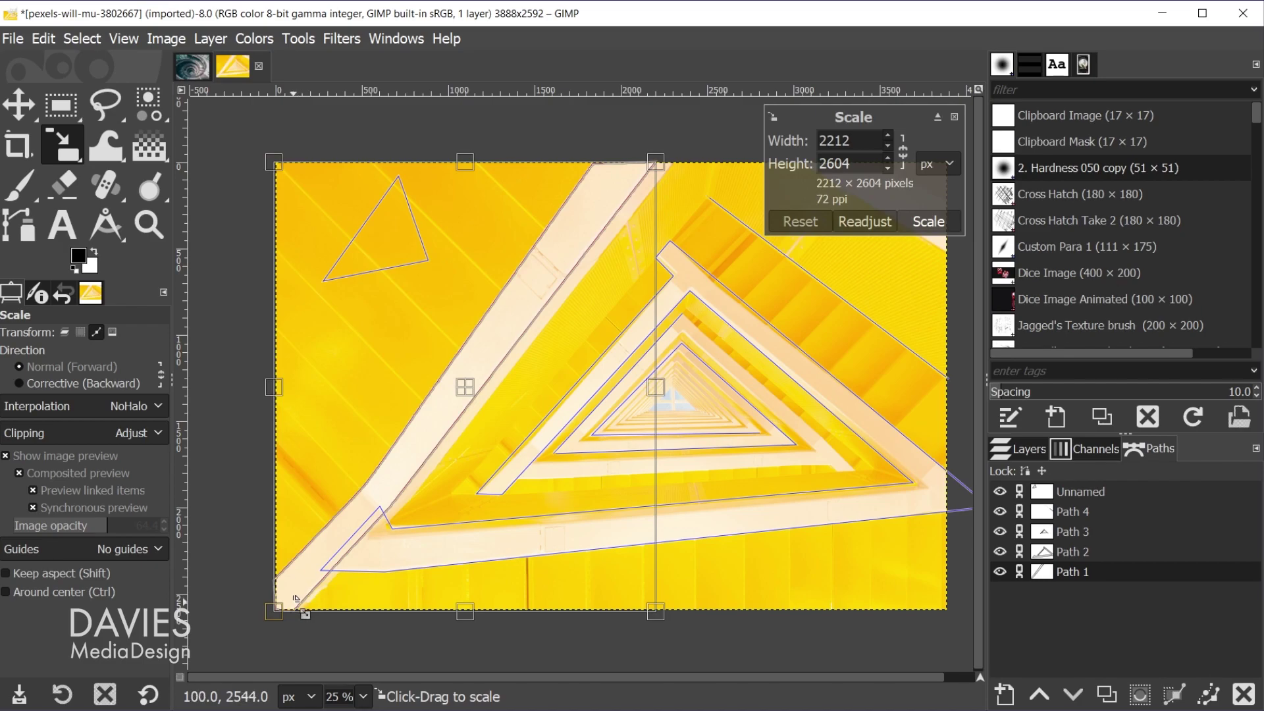
drag(276, 610, 443, 437)
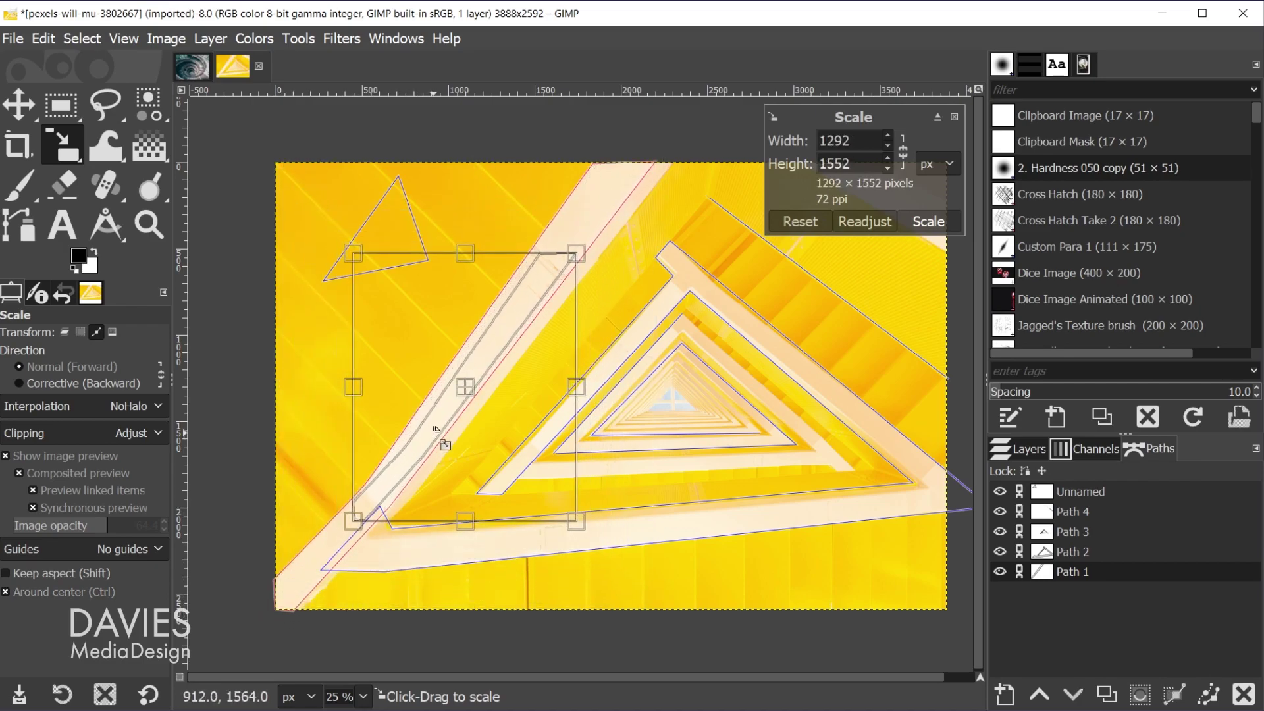
click(948, 224)
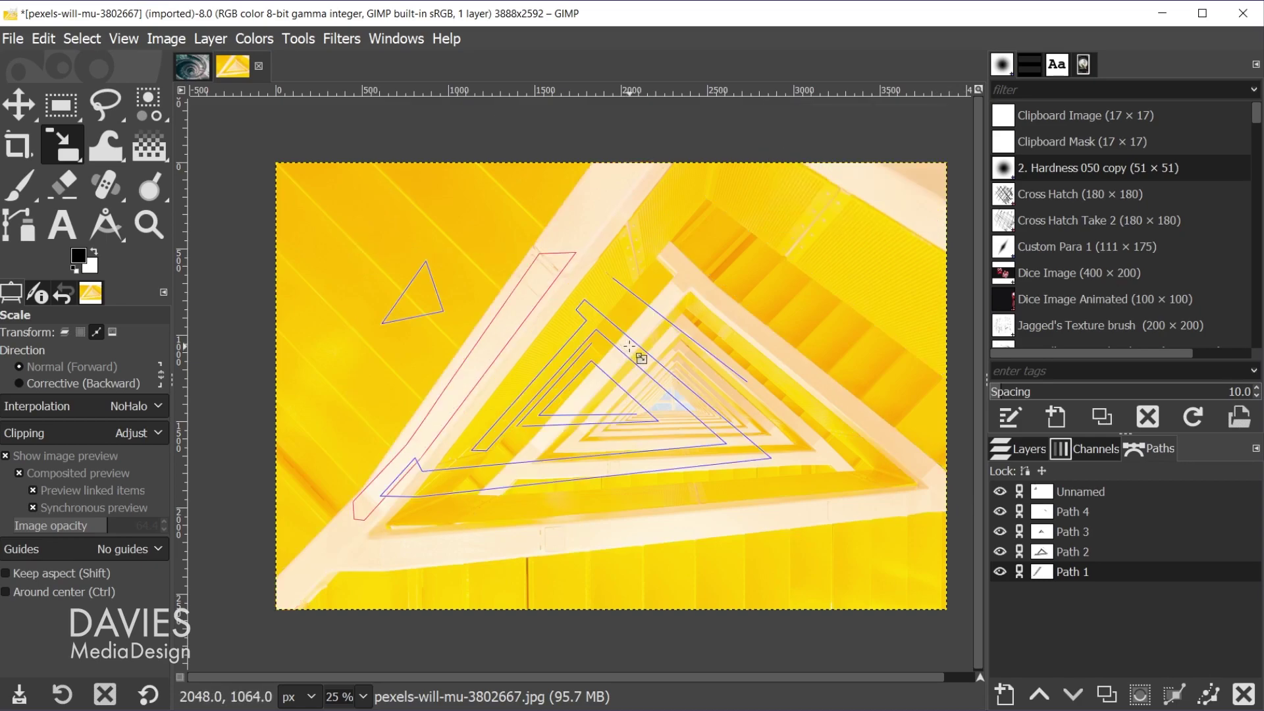
key(ctrl+z)
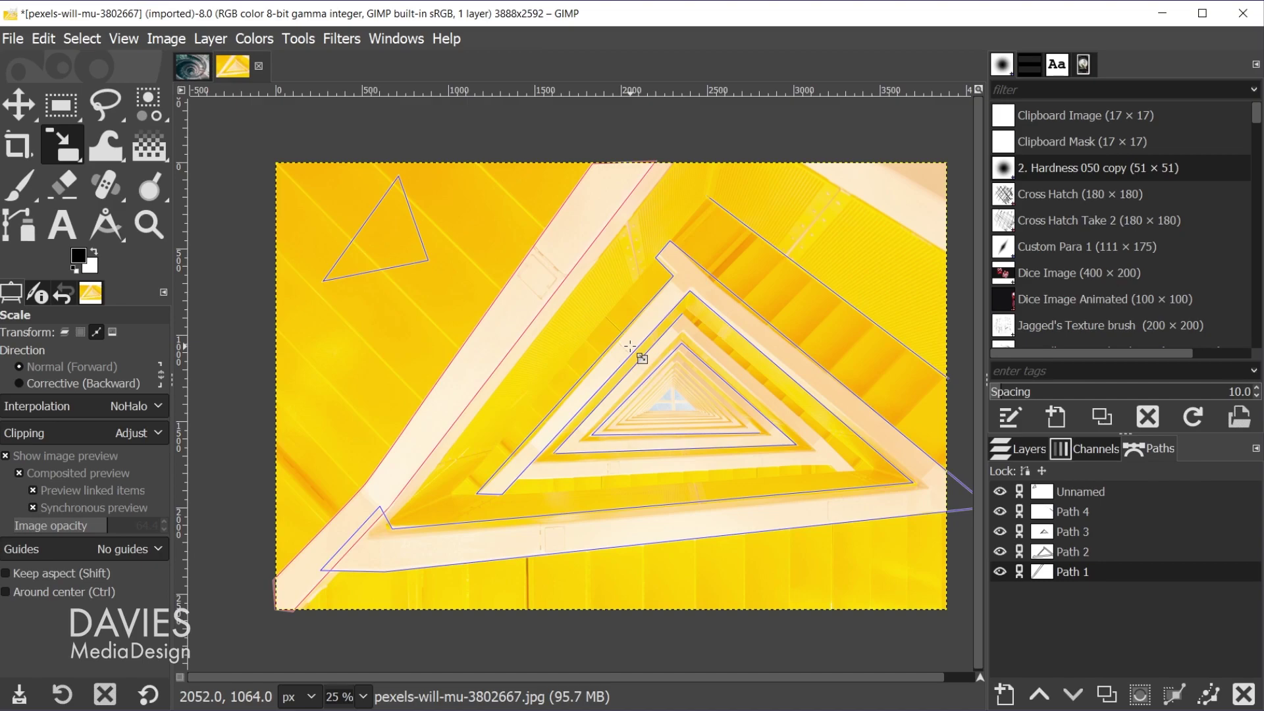
- Activate the large triangular outline, Path 2, for editing with the Paths tool
click(21, 224)
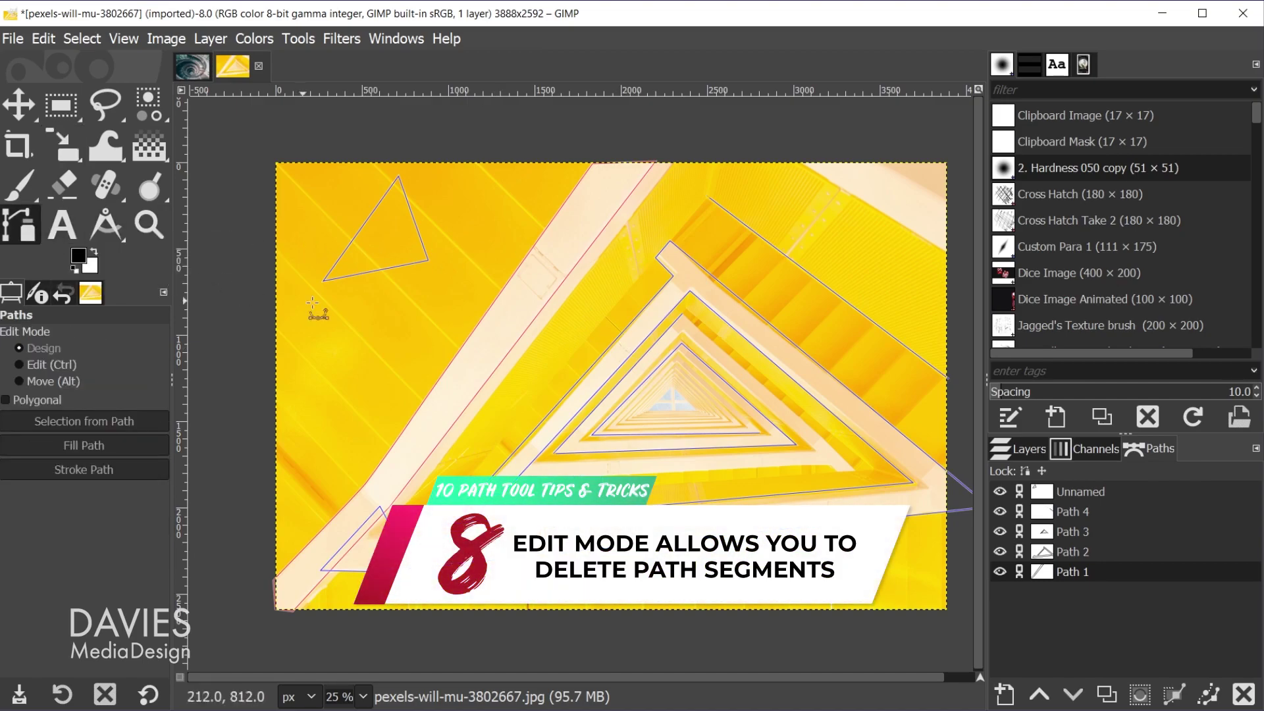
click(700, 263)
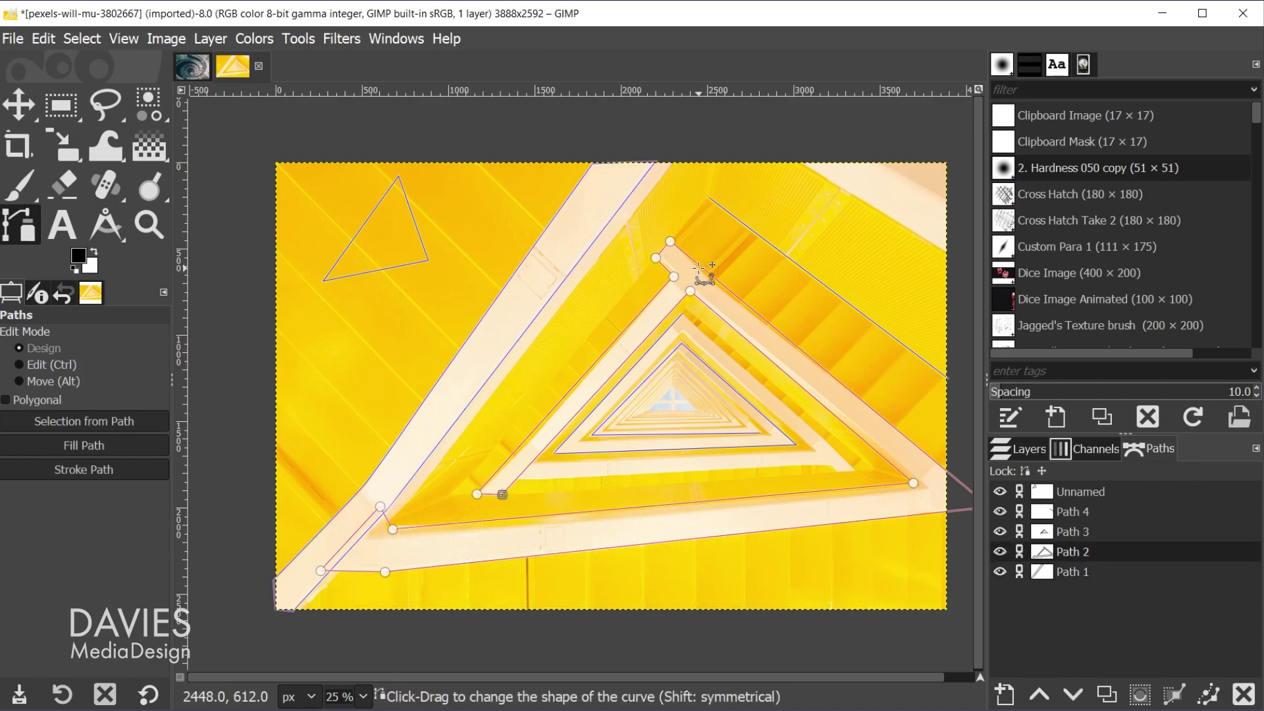
click(66, 367)
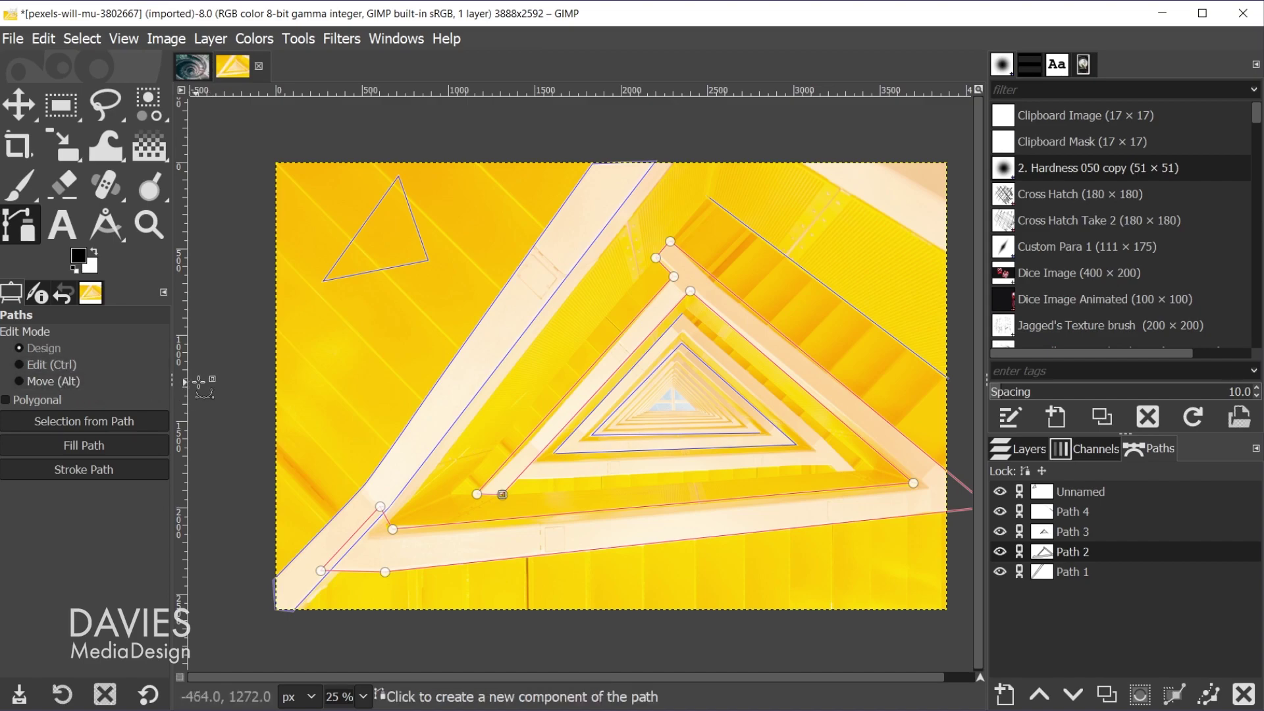
- Try moving Path 2 as a whole in Move mode, and undo the move
click(40, 348)
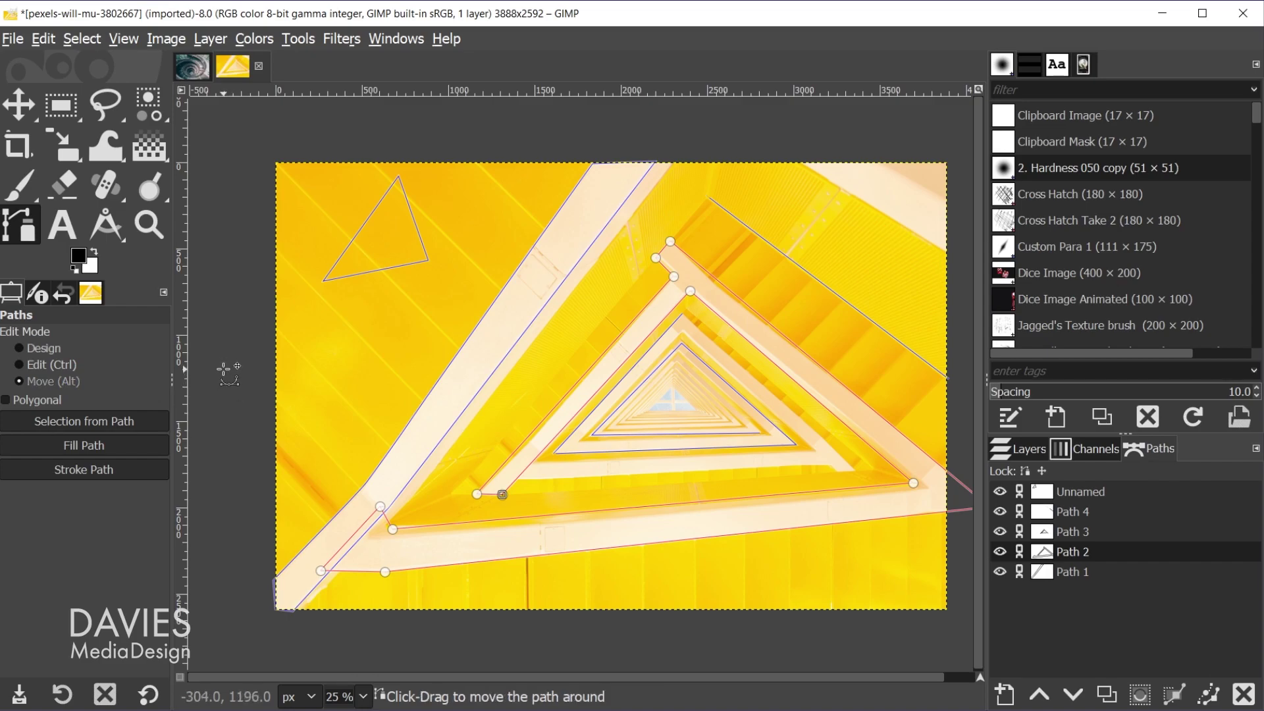
key(alt)
drag(649, 309, 628, 245)
key(ctrl)
key(ctrl+z)
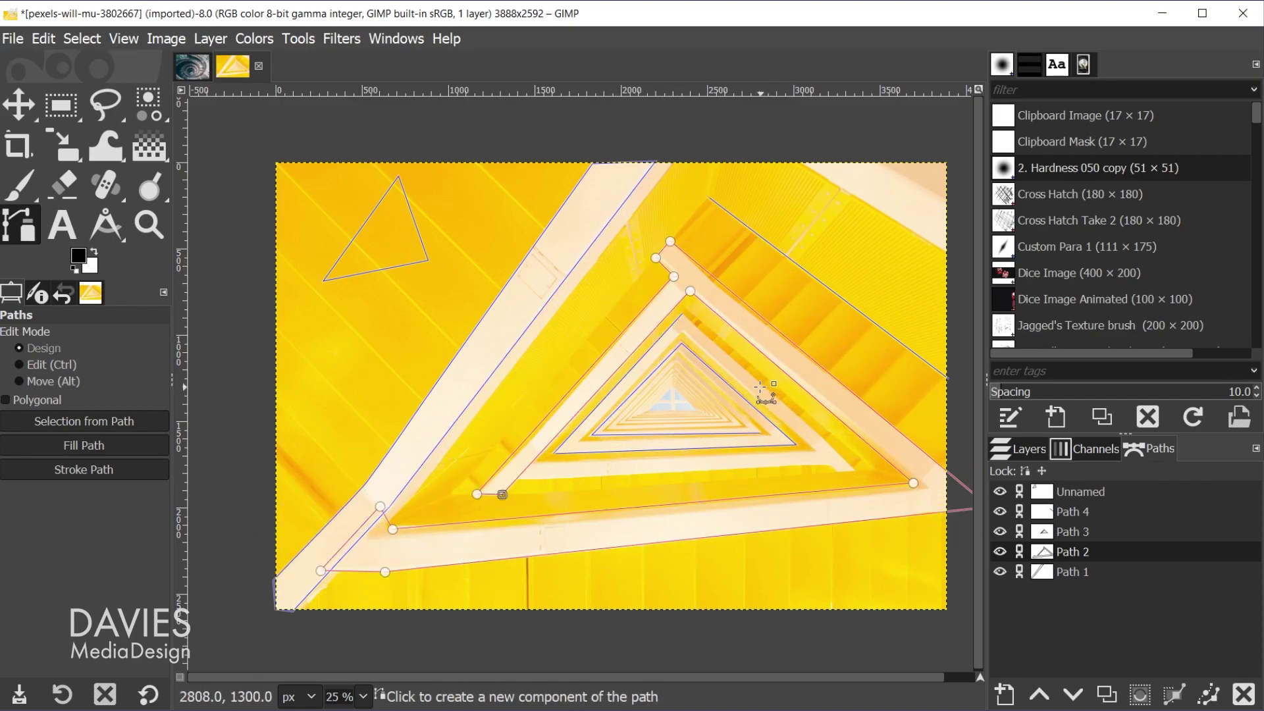
- Insert an anchor midway along Path 2's outer upper-right edge in Edit mode, and pull it outward in Design mode
click(53, 362)
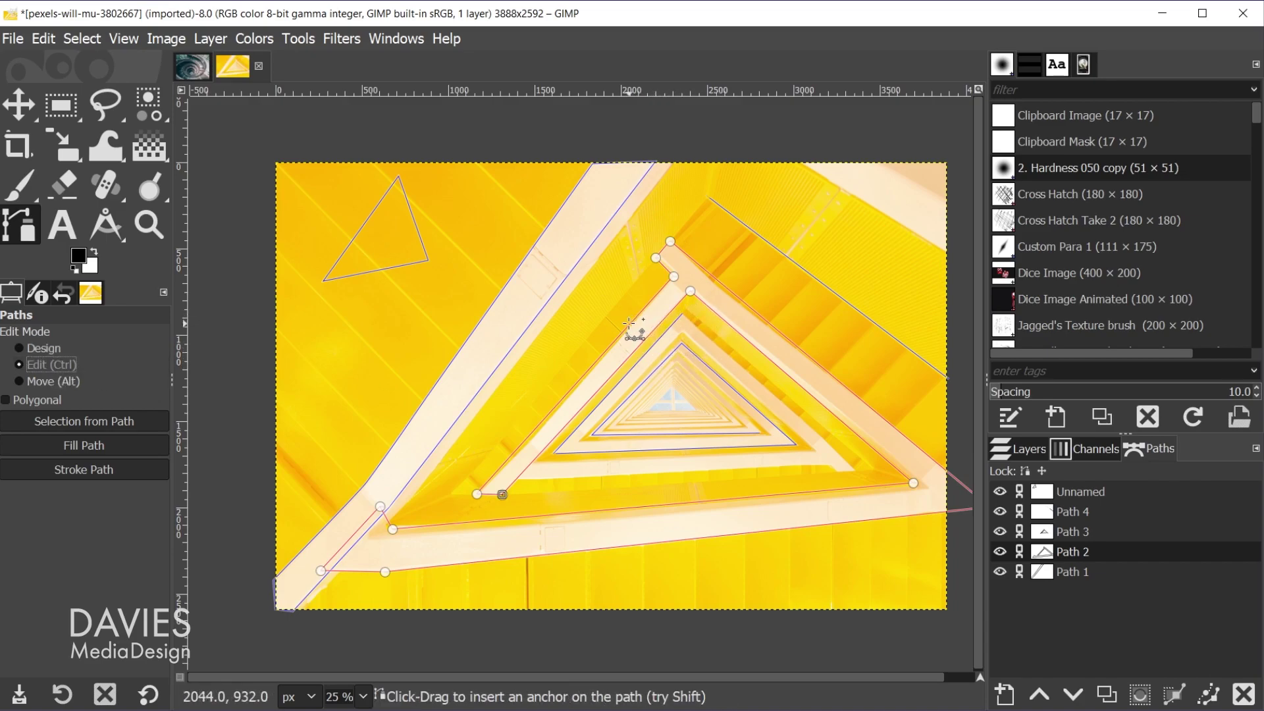
click(673, 276)
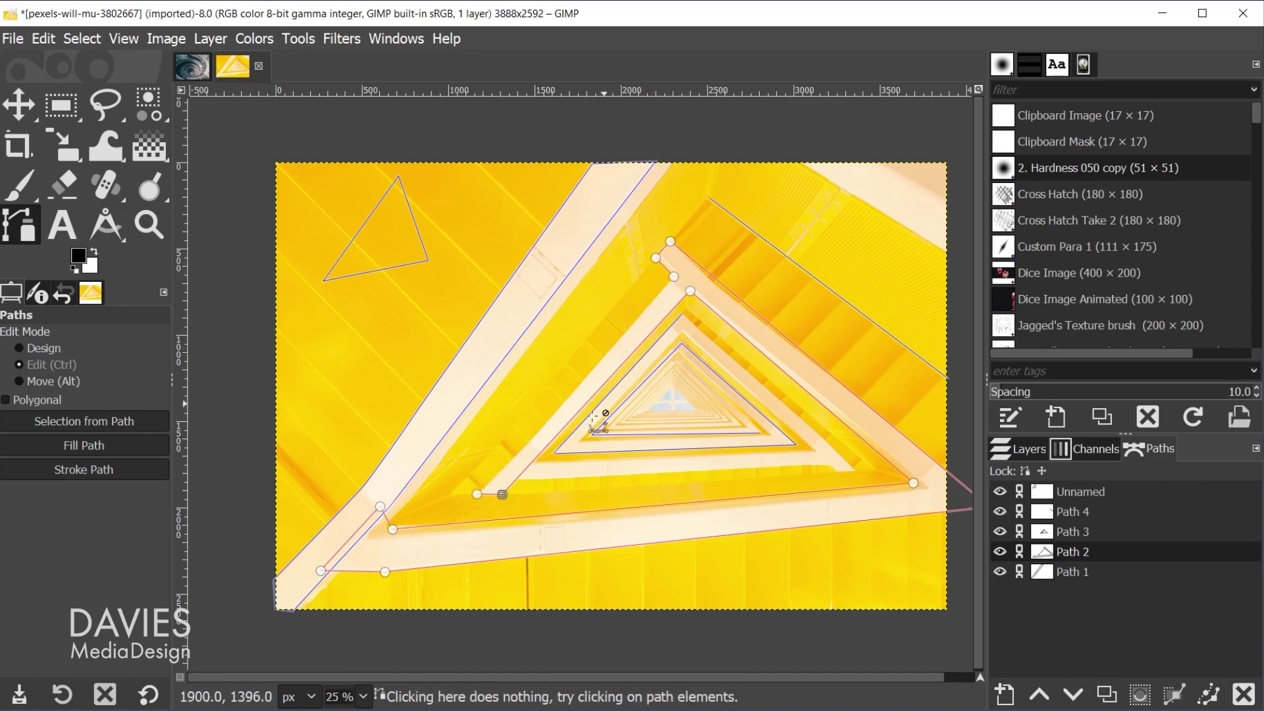
click(803, 352)
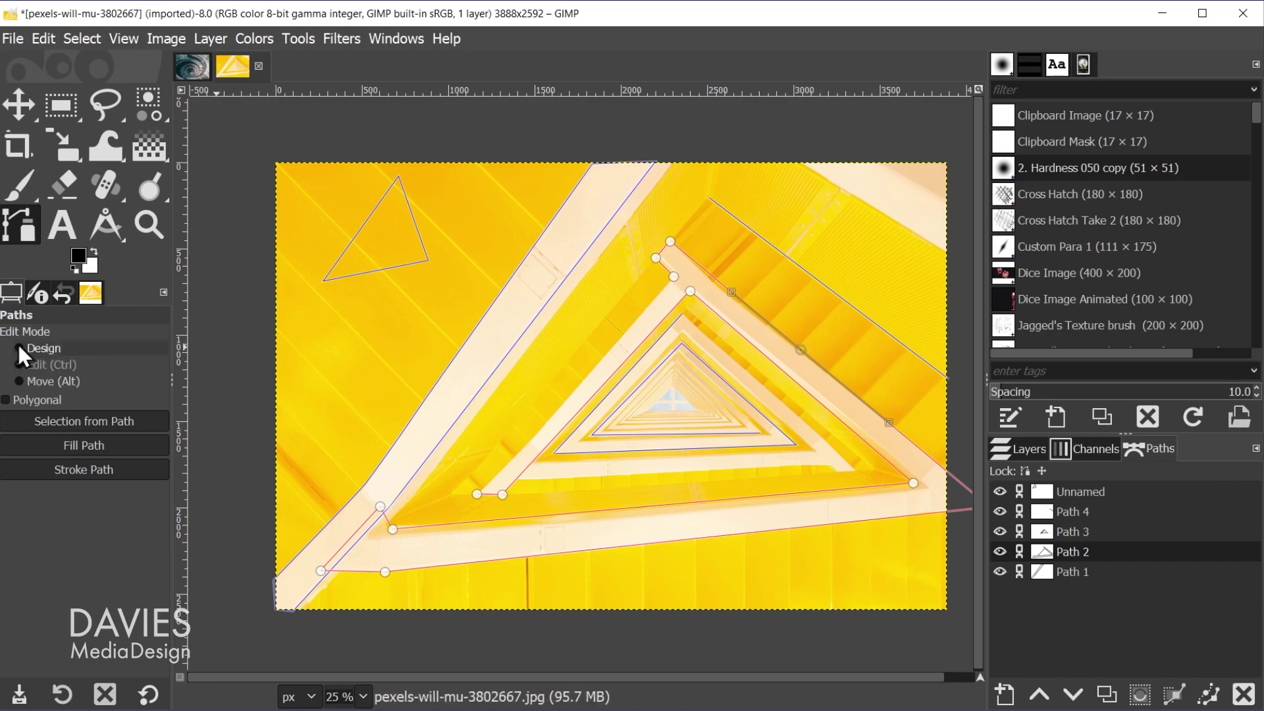
key(ctrl)
drag(804, 352, 823, 330)
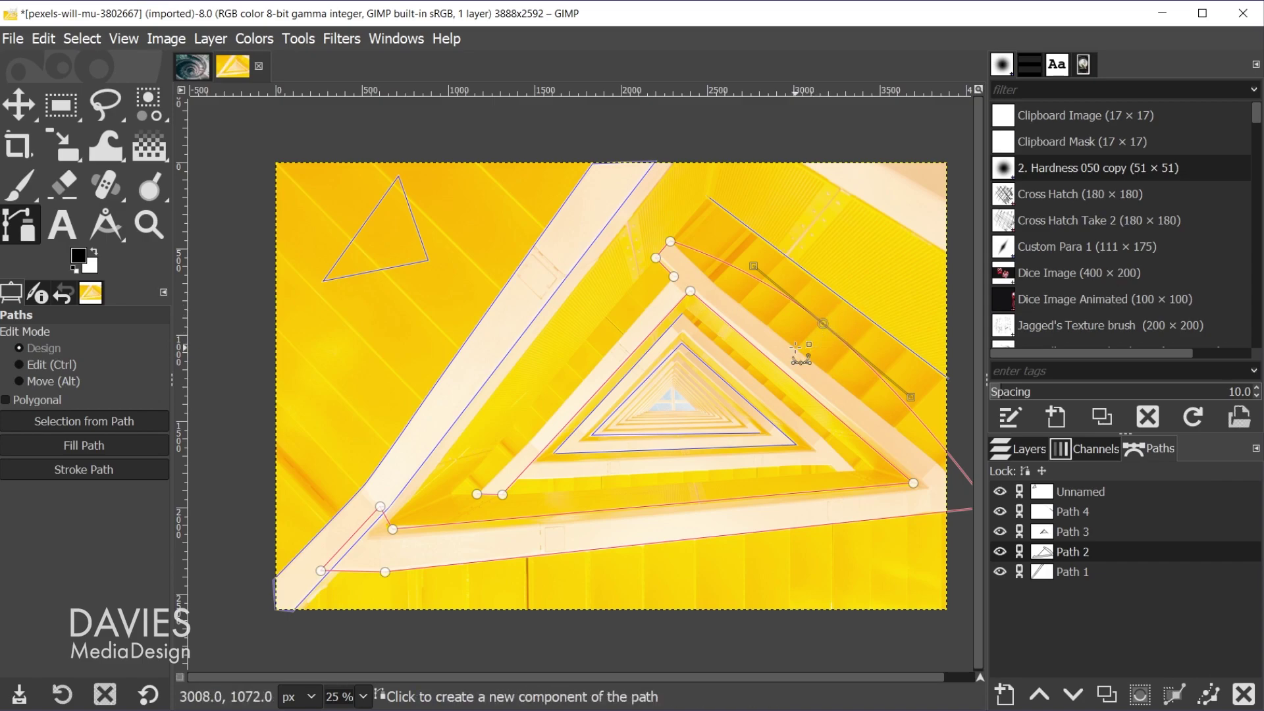
- Delete Path 2's segment between its top corner and the new anchor, and the segment along its inner bottom edge
key(ctrl)
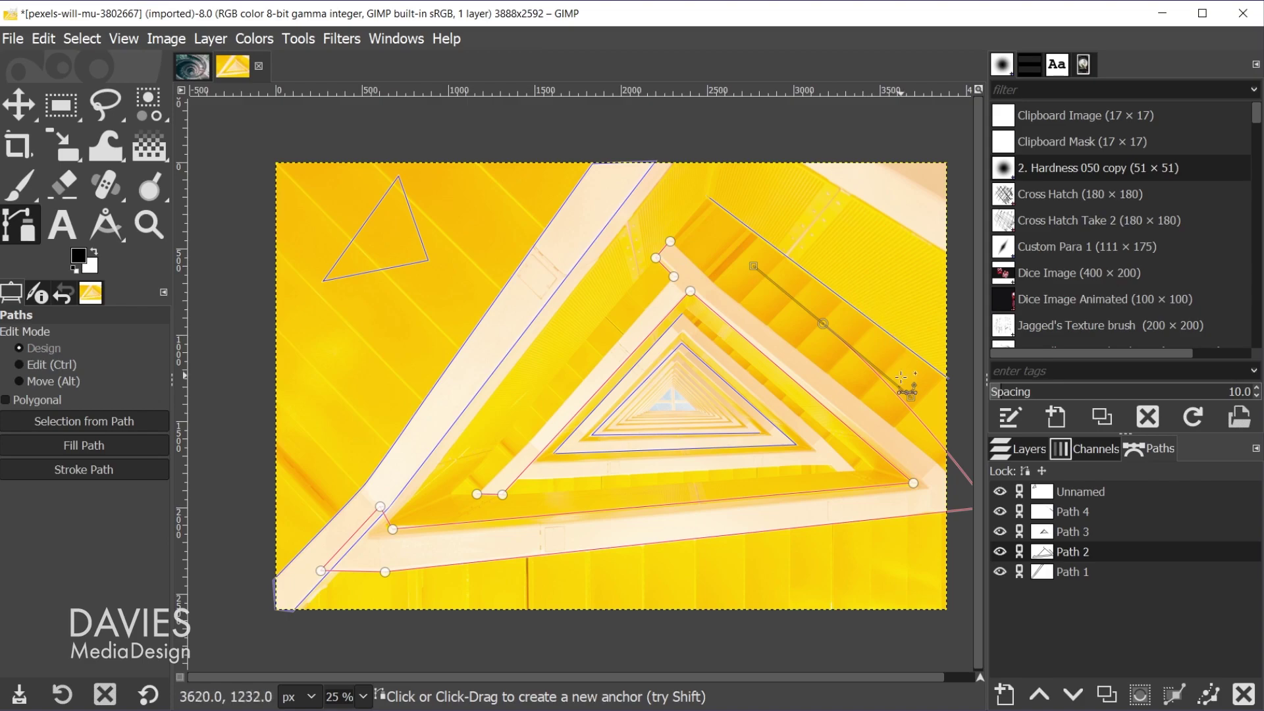
key(ctrl)
key(shift)
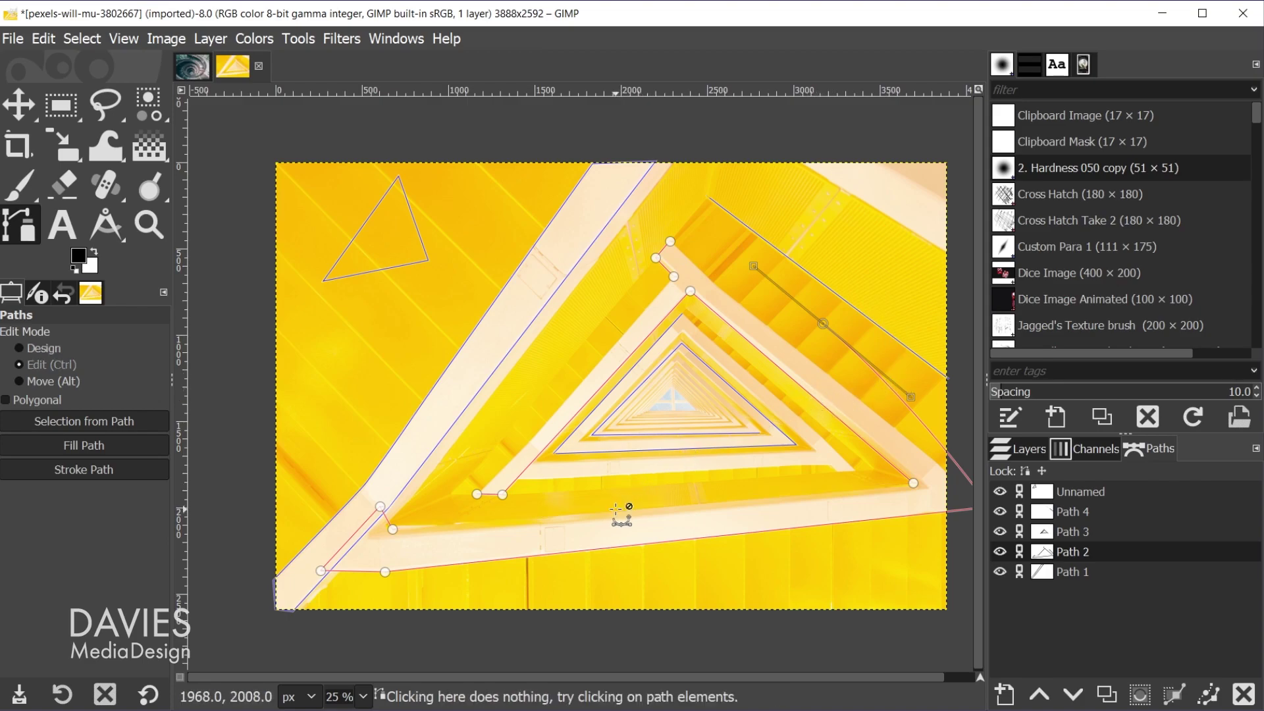
- Insert an anchor on Path 2's outer bottom edge, pull it down and right, and delete the segment to its left
ctrl+click(640, 543)
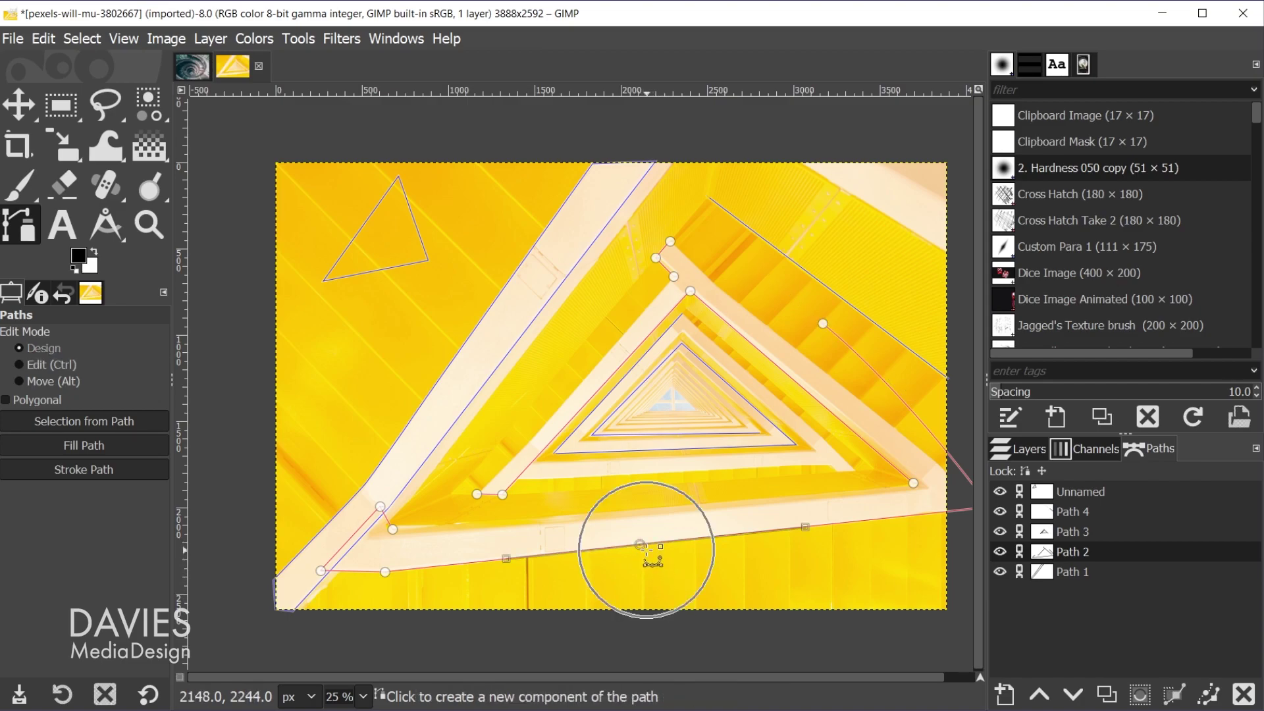
drag(638, 541, 691, 560)
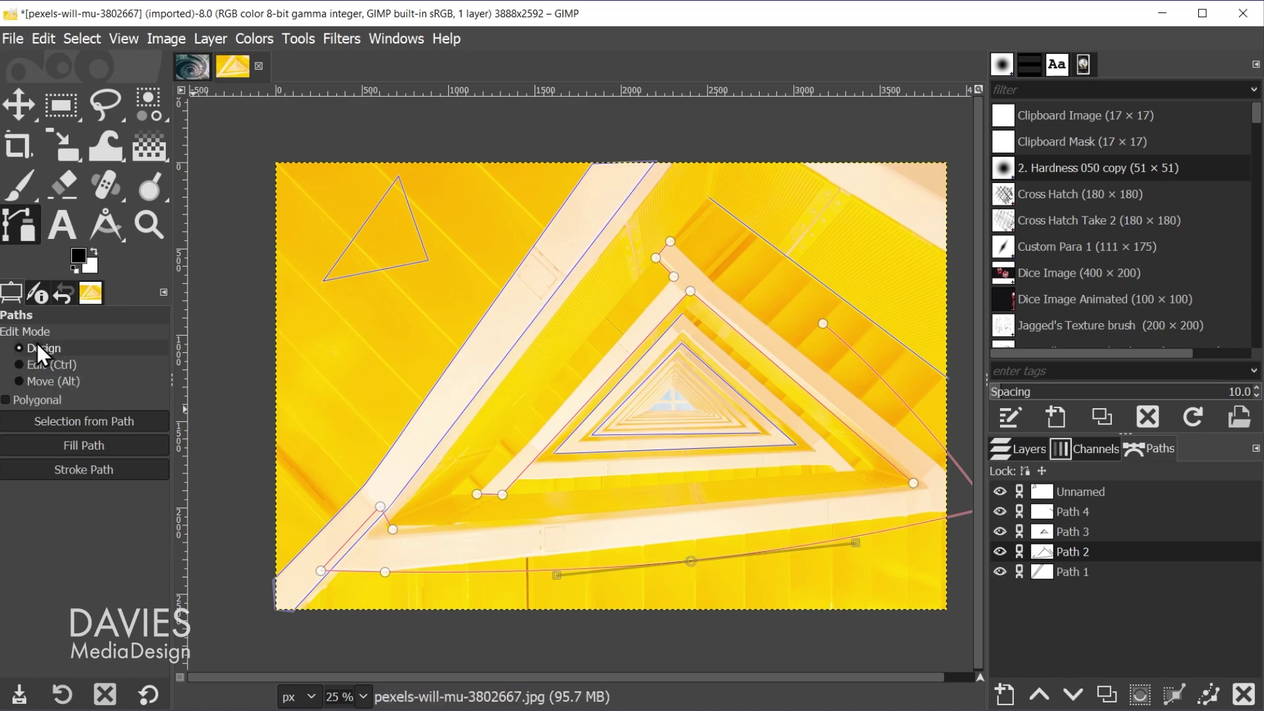
key(ctrl)
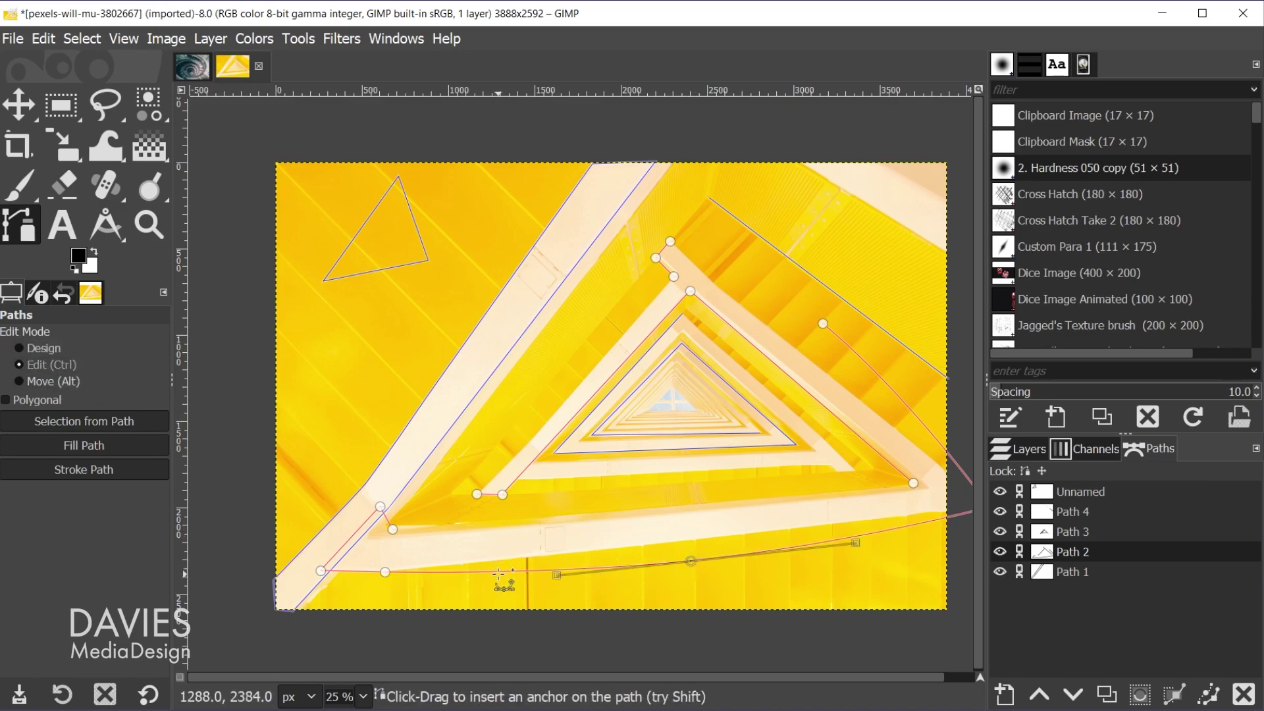
ctrl+shift+click(498, 574)
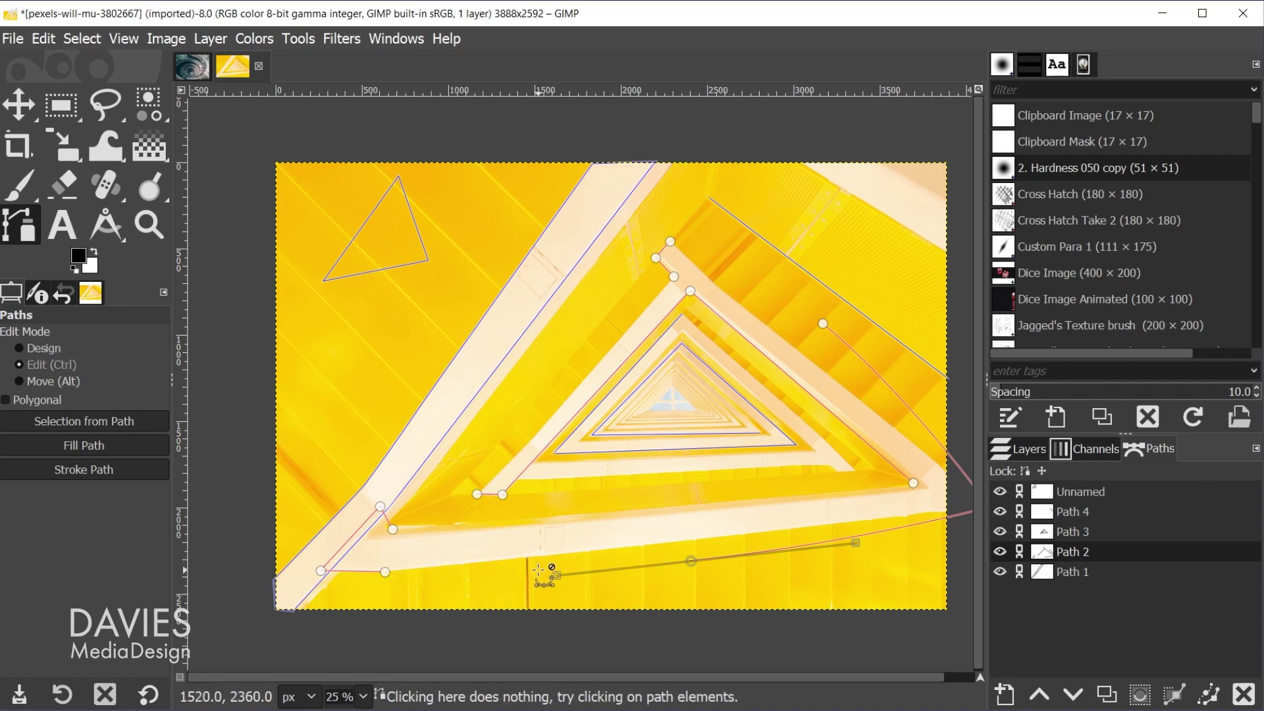
- Undo Path 2's segment deletions and added anchors so its original outline is restored
ctrl+click(545, 574)
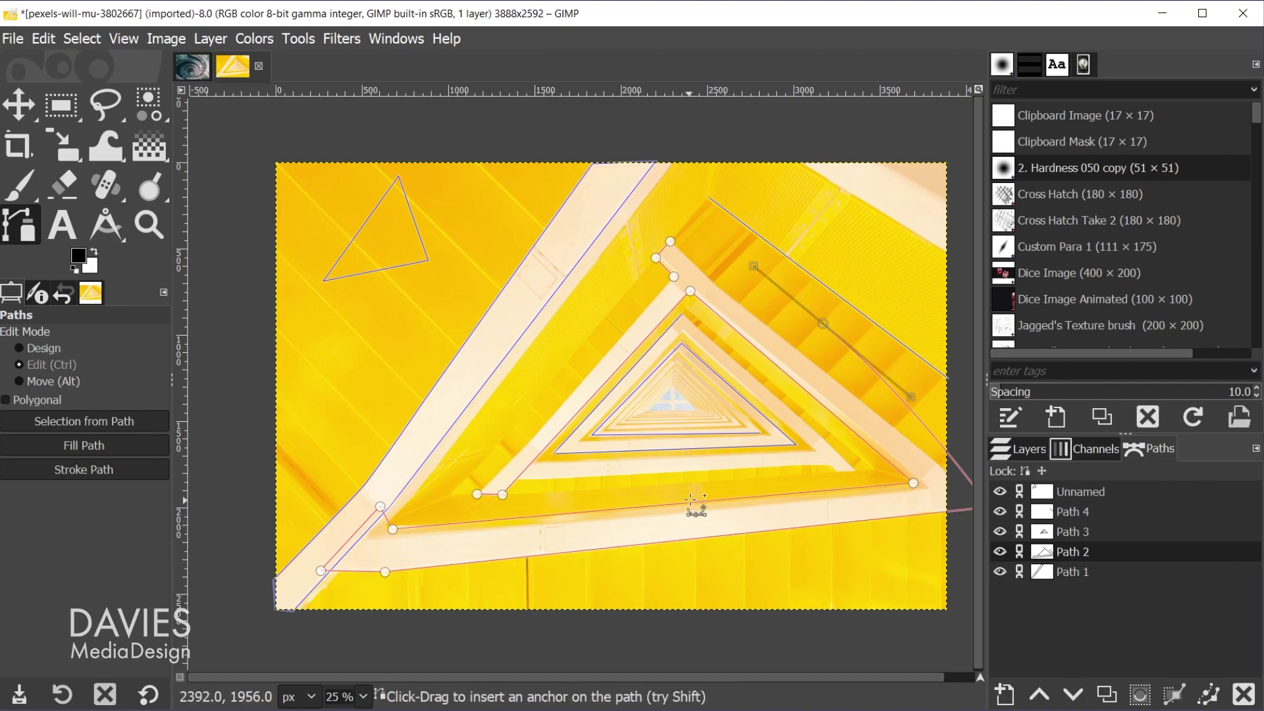
ctrl+click(762, 453)
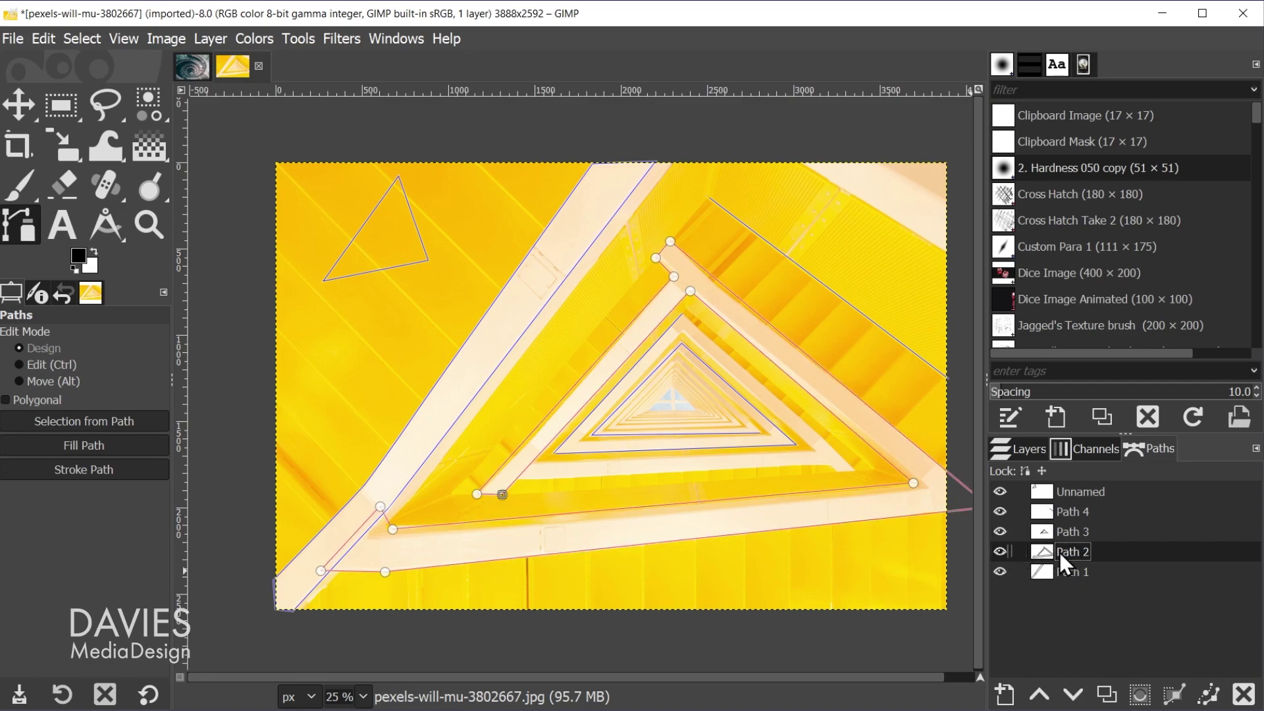
- Create a selection from Path 2, and add Path 1 to that selection
click(1141, 685)
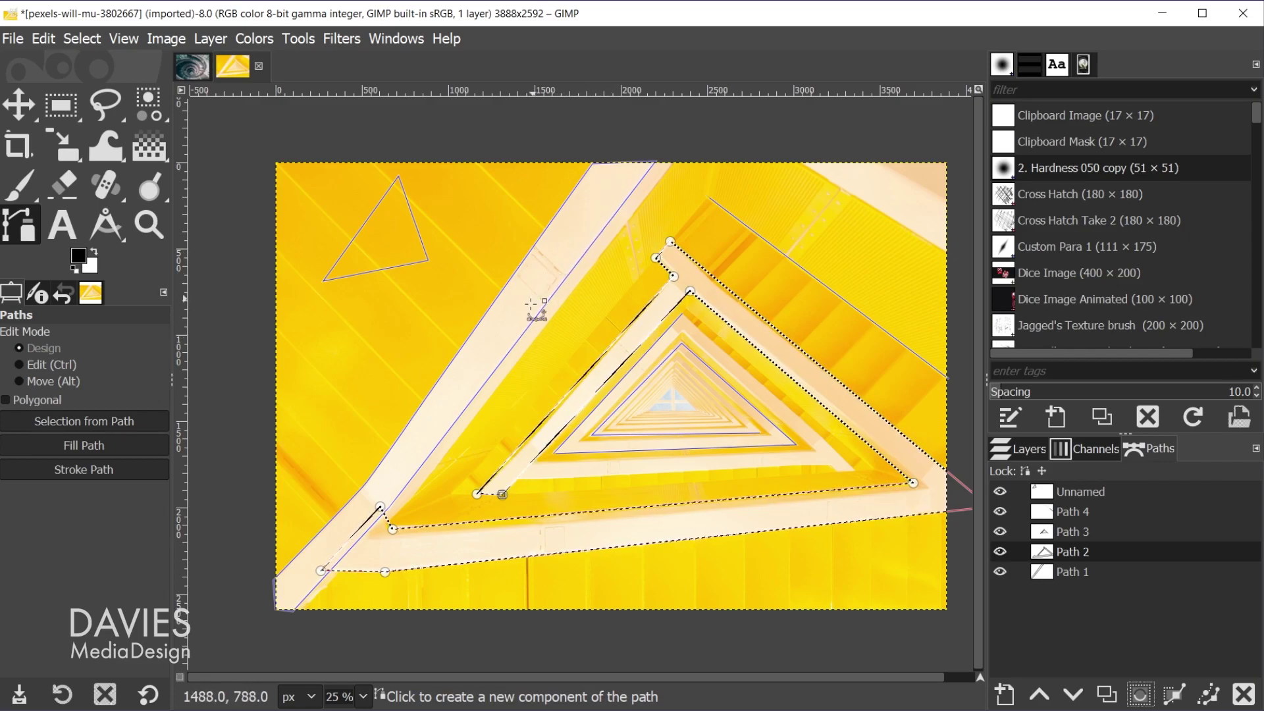
click(1041, 570)
alt+click(1041, 570)
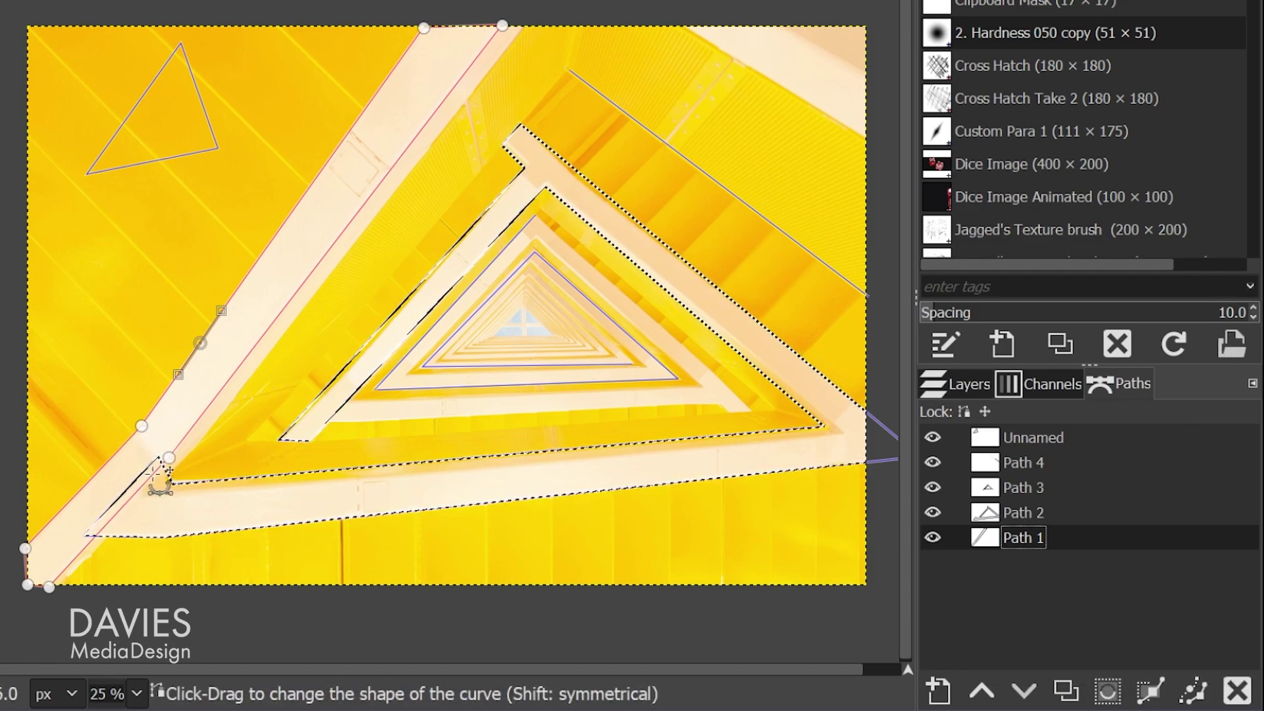
shift+click(1109, 698)
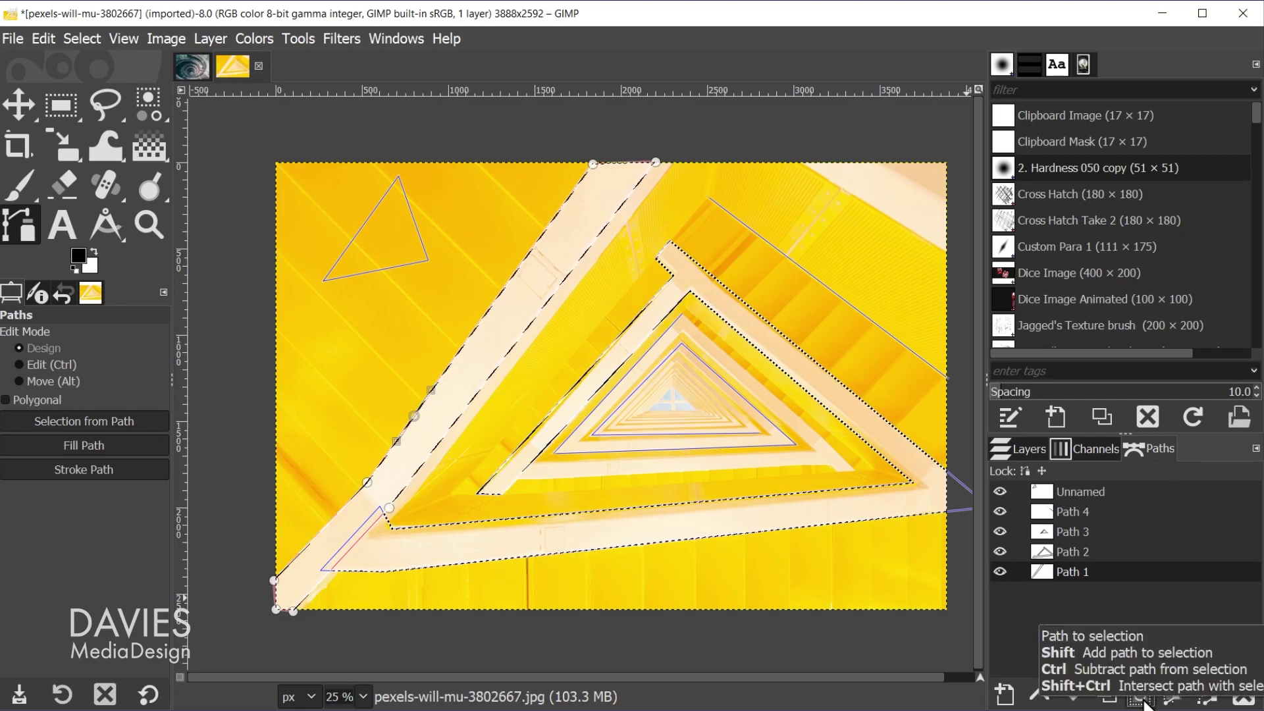
- Subtract Path 1 from the current selection
click(1143, 702)
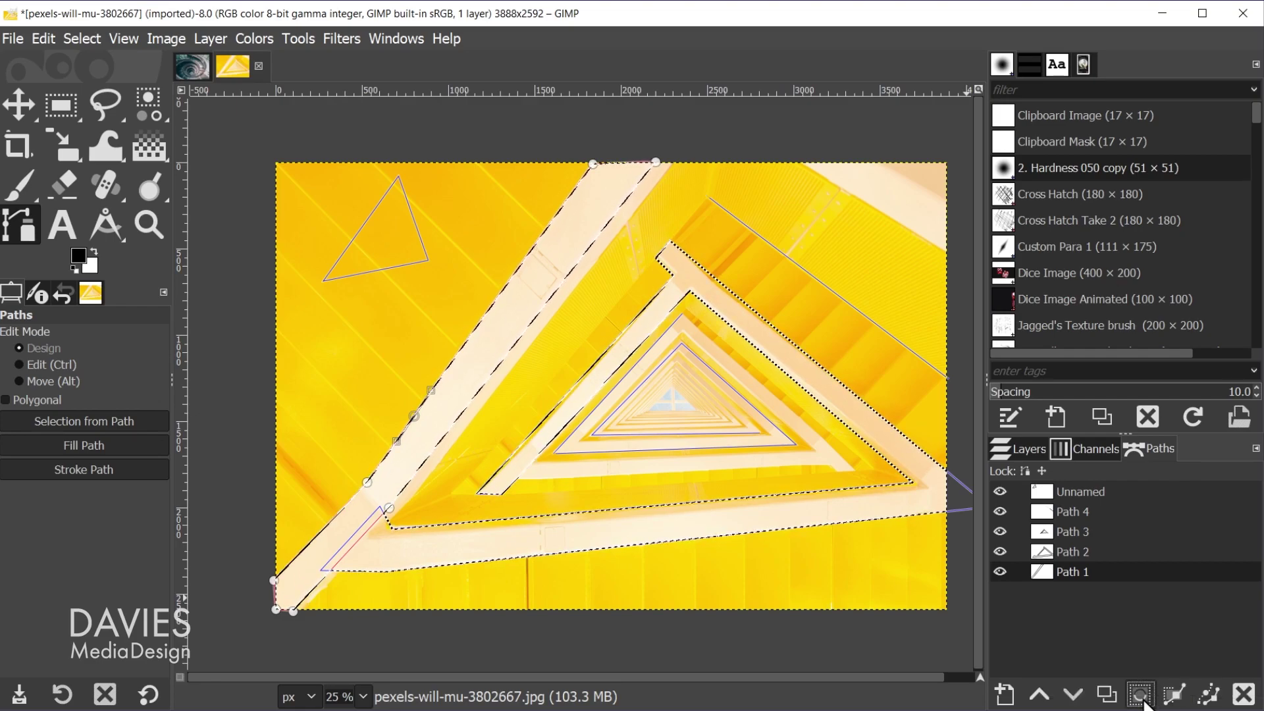
click(1140, 694)
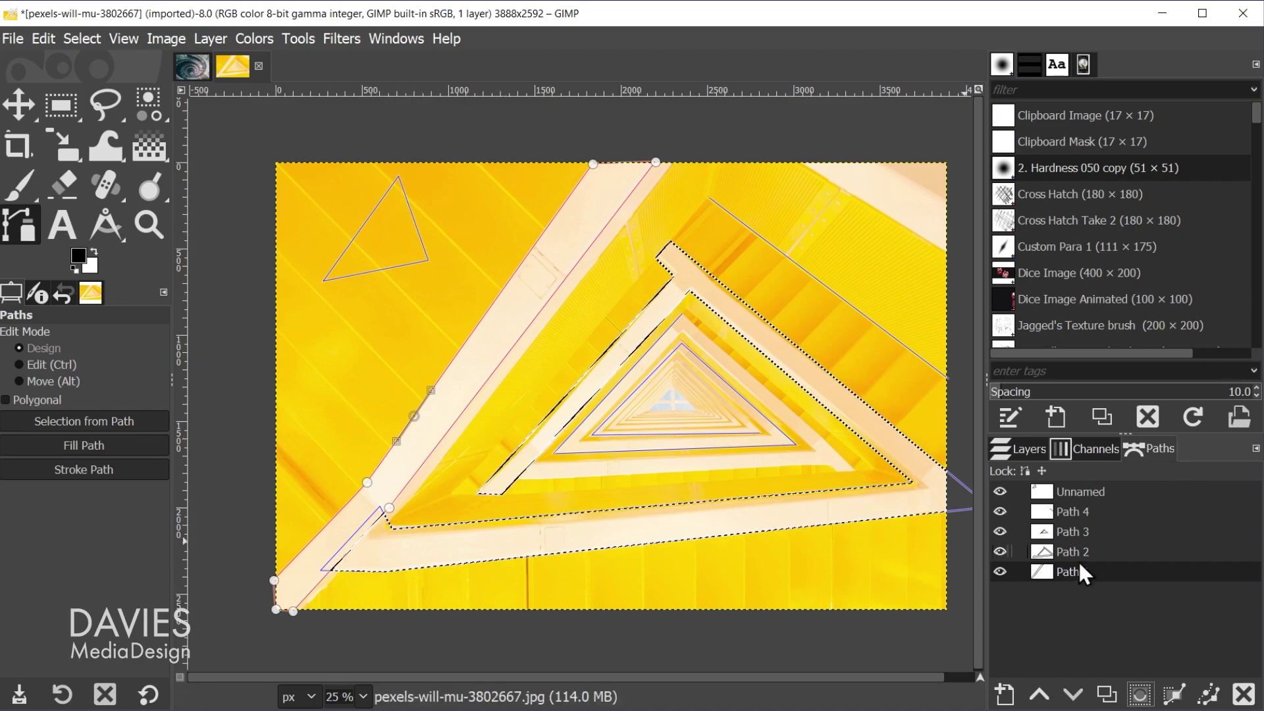
- Add the Unnamed triangle path to the selection, and clear the whole selection
click(1041, 493)
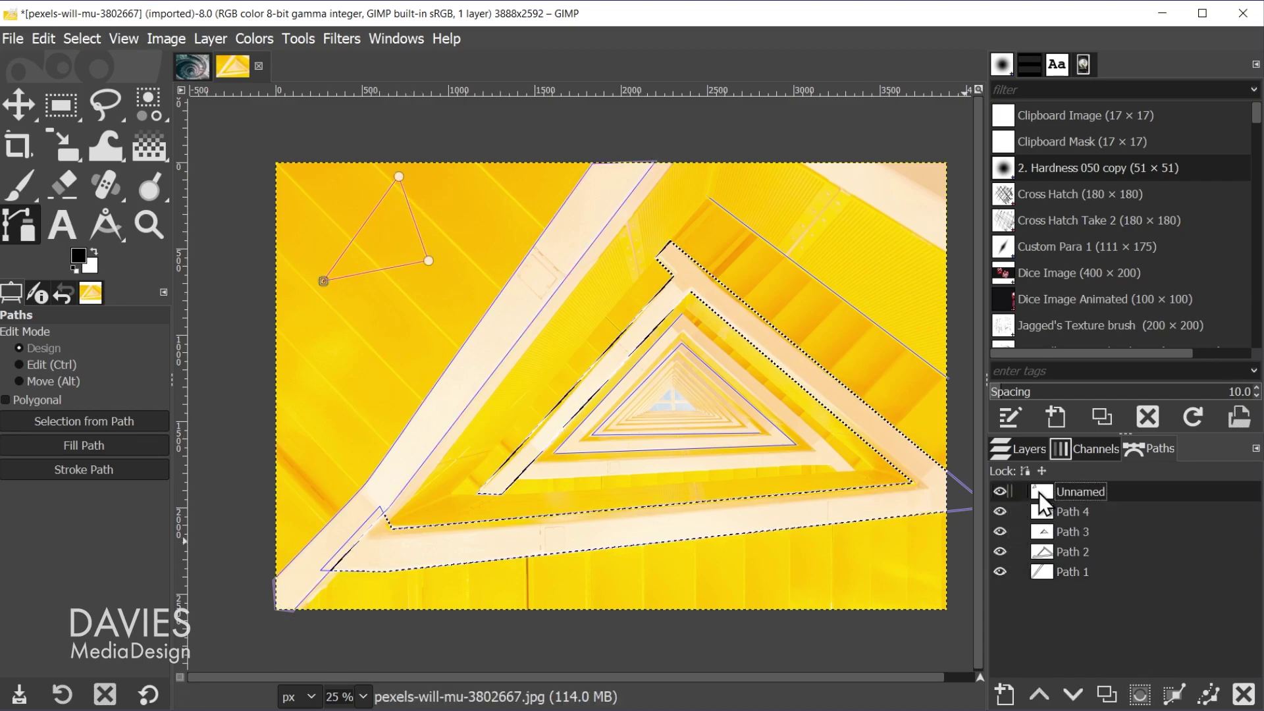
click(1142, 696)
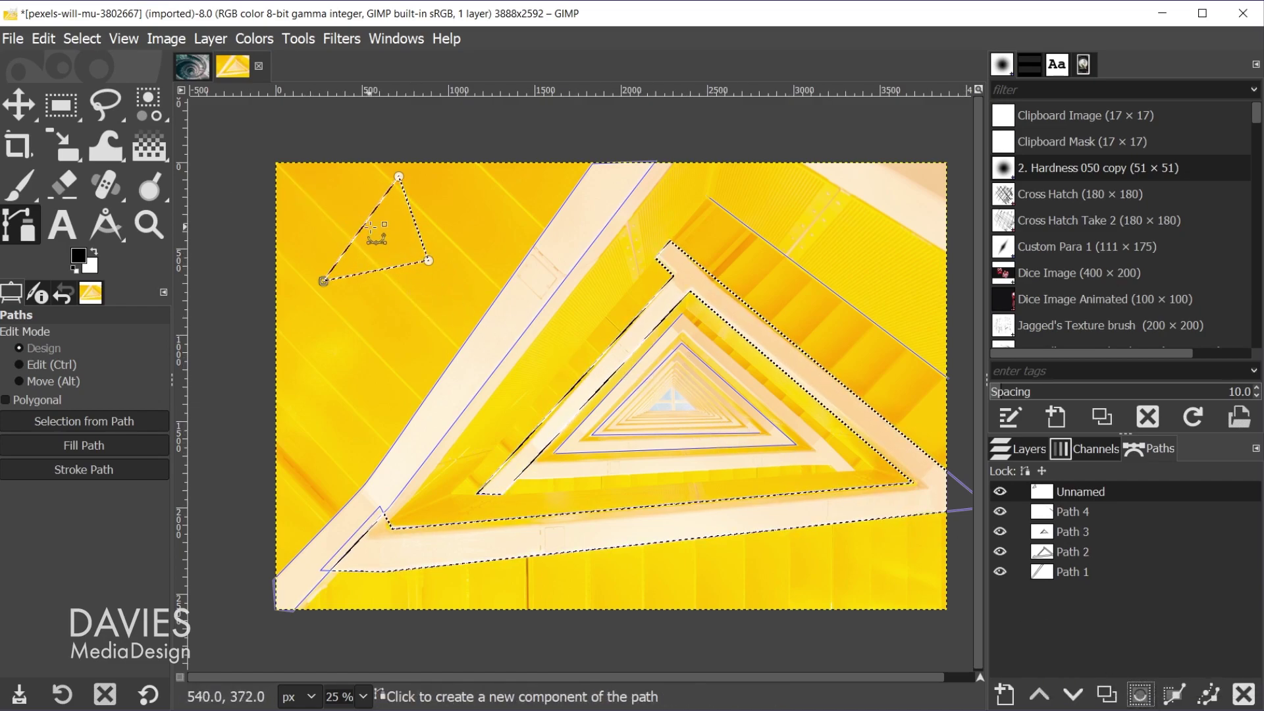
key(ctrl+shift+a)
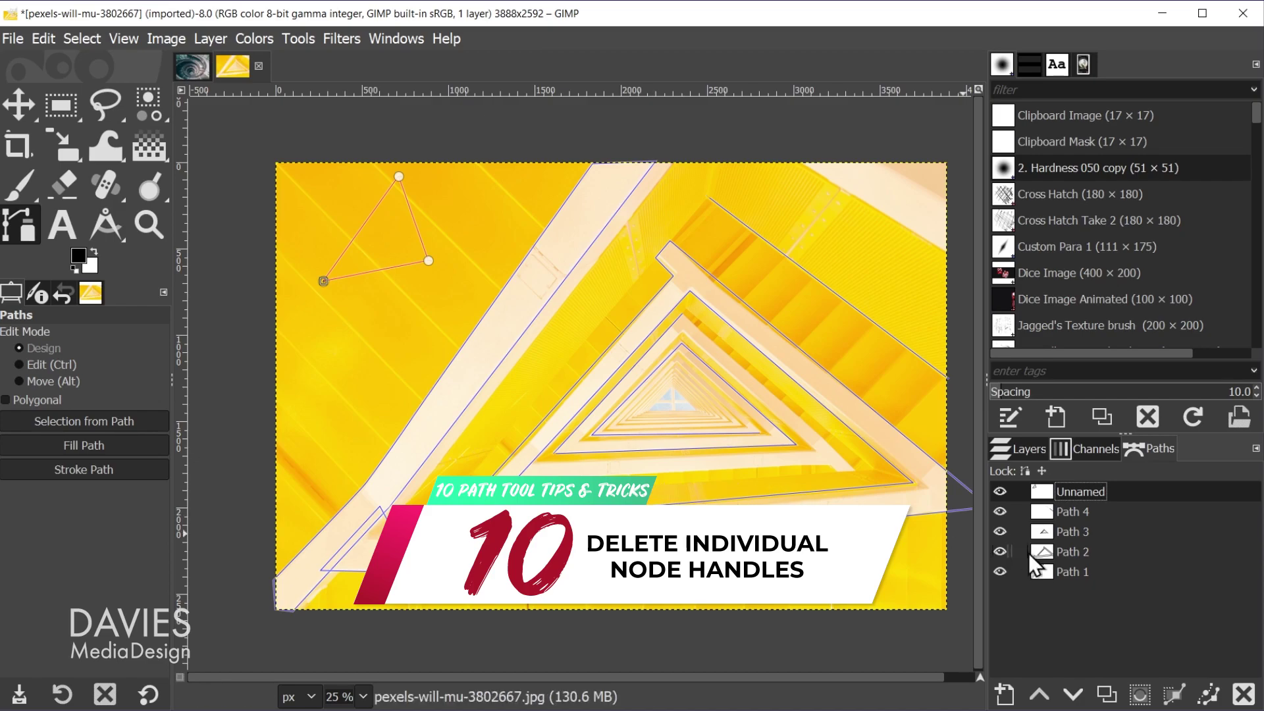
- Delete the upper handle of the node midway along Path 1's left edge in Edit mode
click(1044, 570)
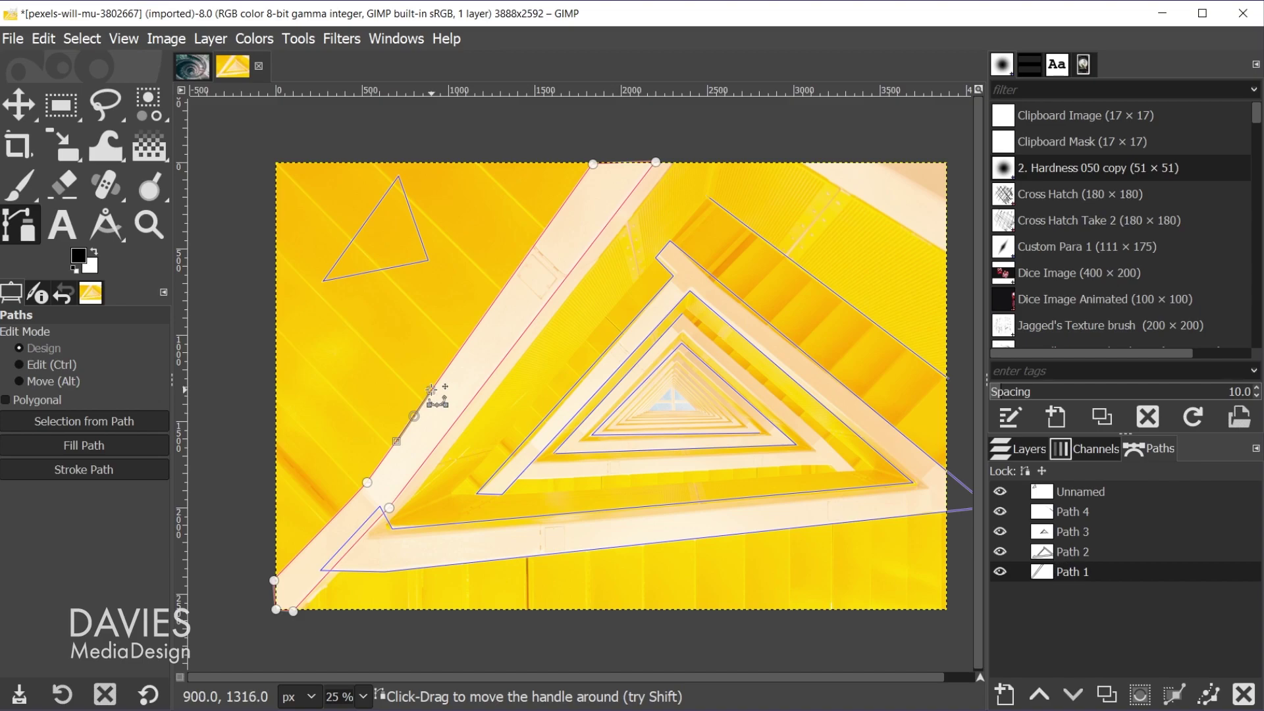
key(ctrl)
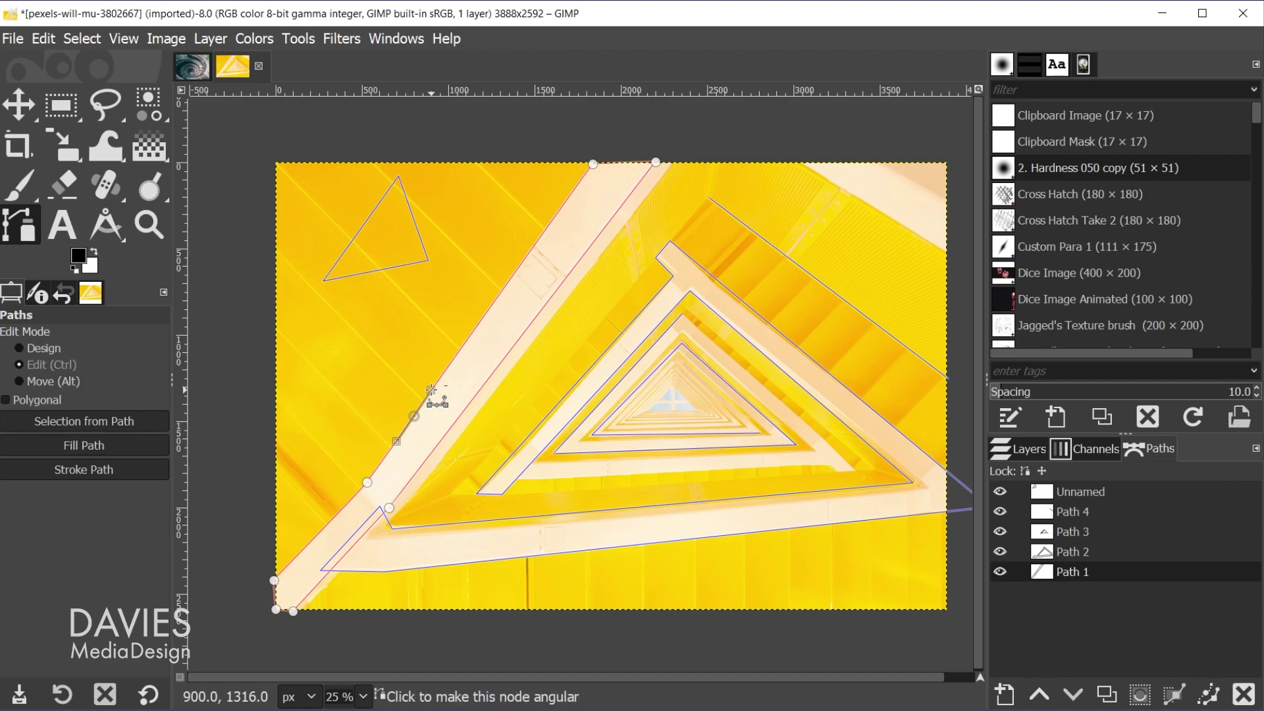
ctrl+click(431, 389)
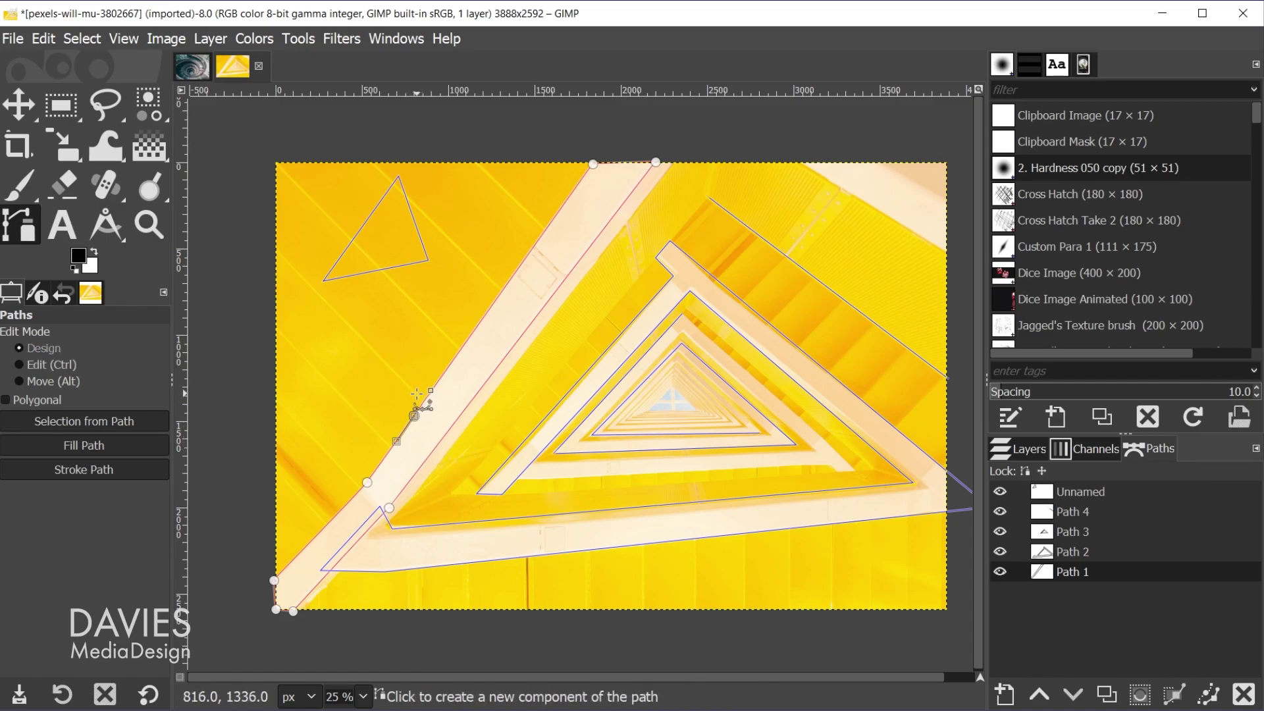
- Bend the curve below Path 1's left-edge node with its remaining handle, and pull out a new upper handle with both handles symmetrical along the edge
drag(397, 443, 371, 425)
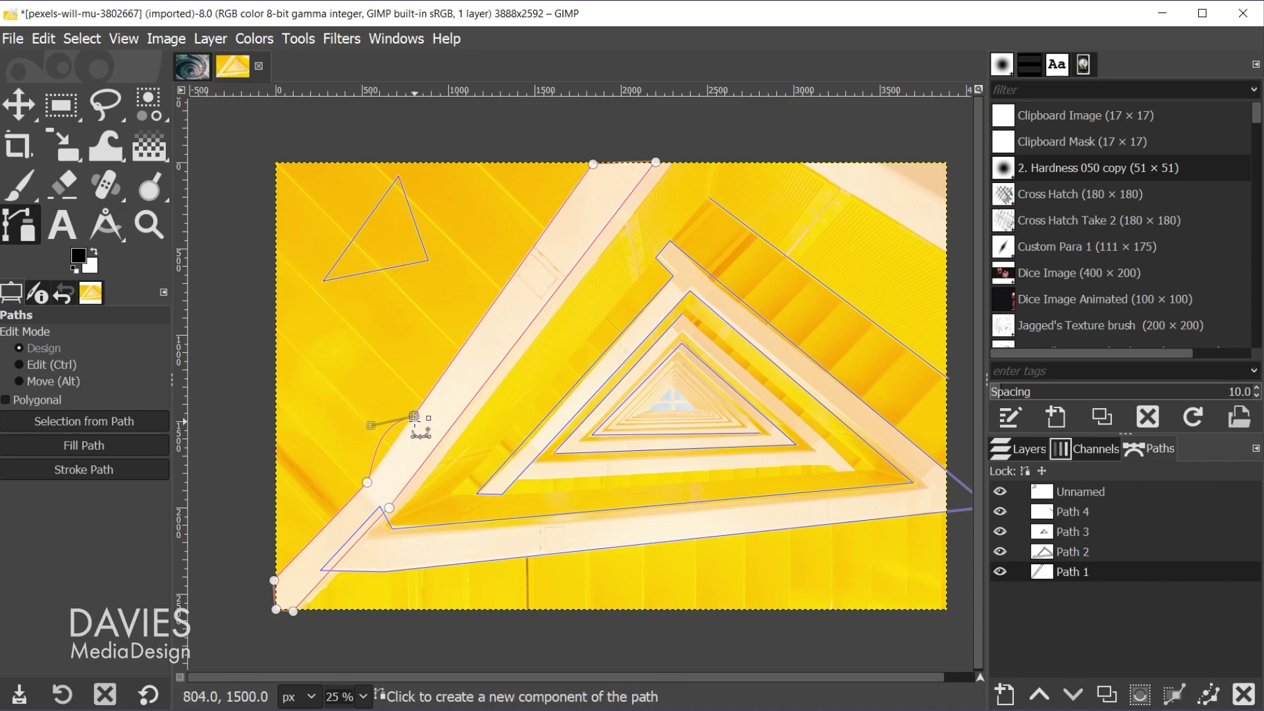
drag(419, 424, 454, 353)
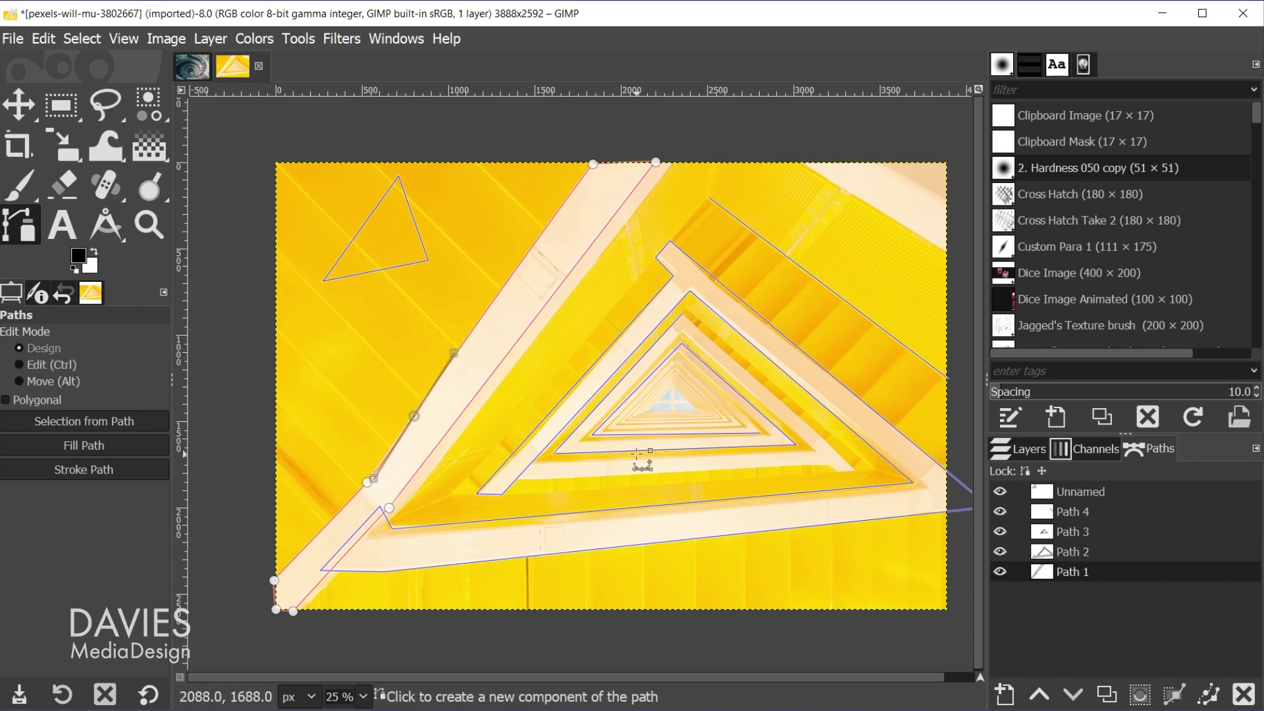